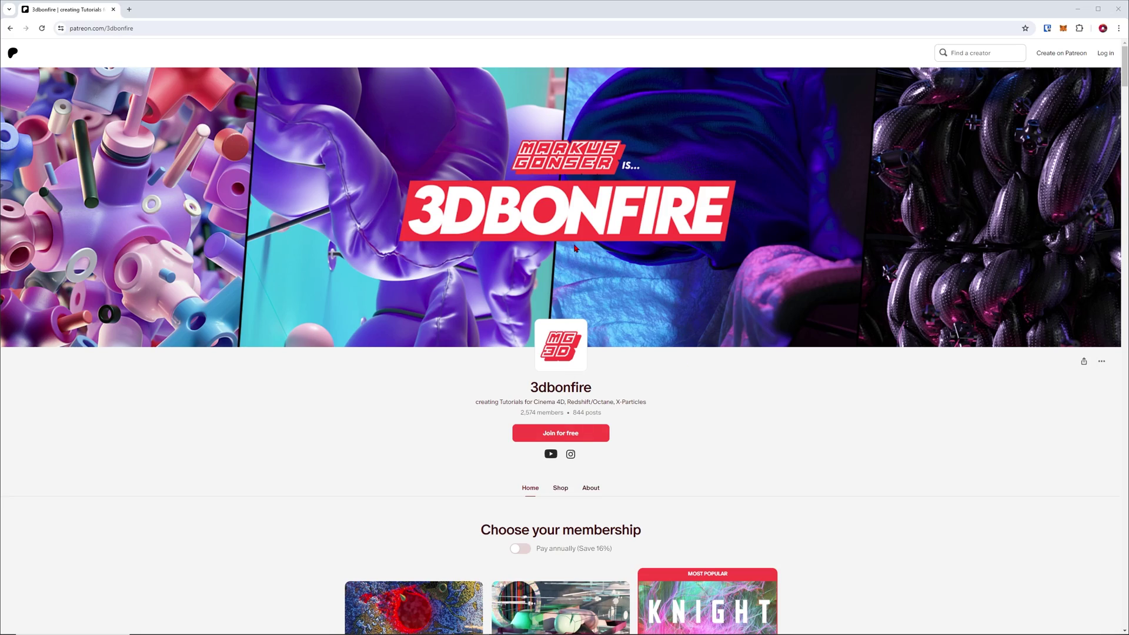
scroll(638, 335, "down", 2)
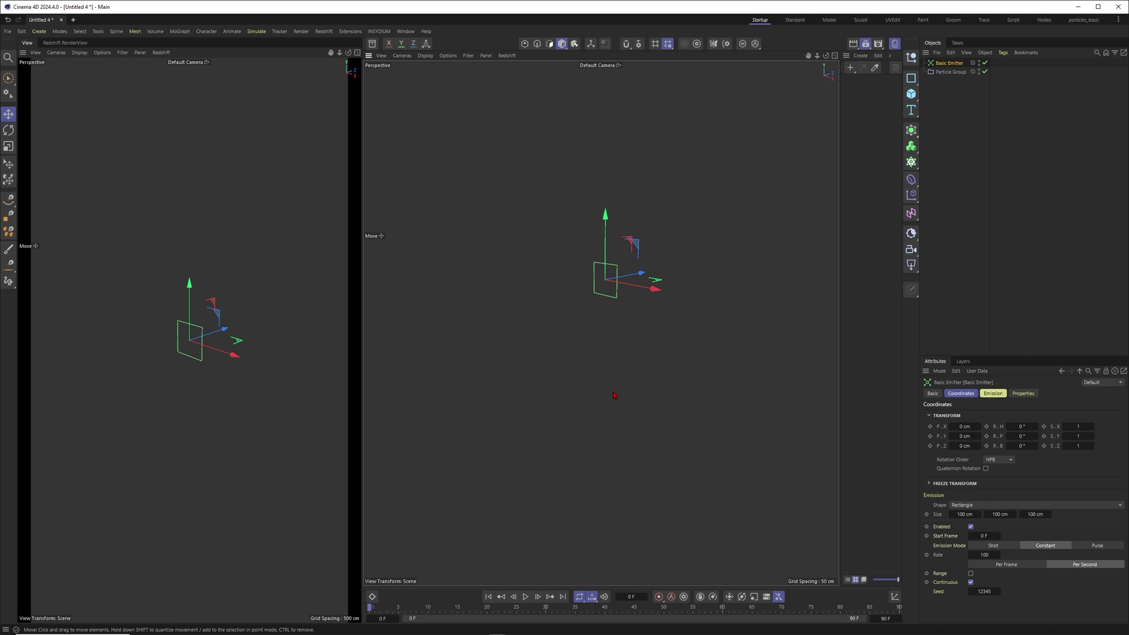
Step: Extend the timeline's end to frame 300 while playing the basic emitter's simulation, and stop the playback
left_click(525, 597)
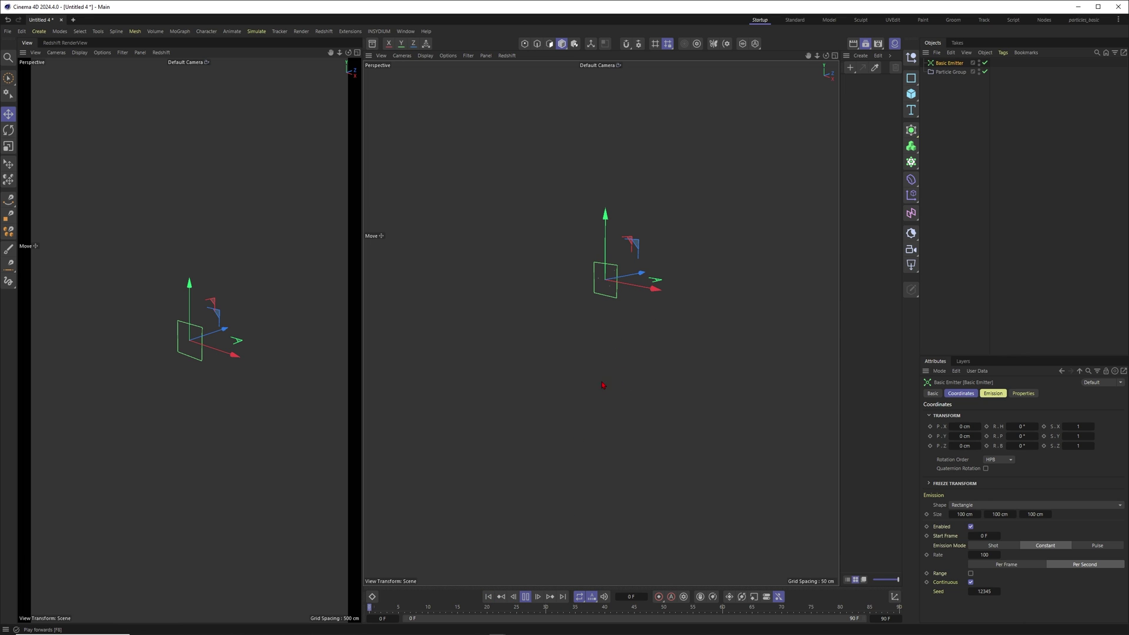
double_click(886, 618)
key("0")
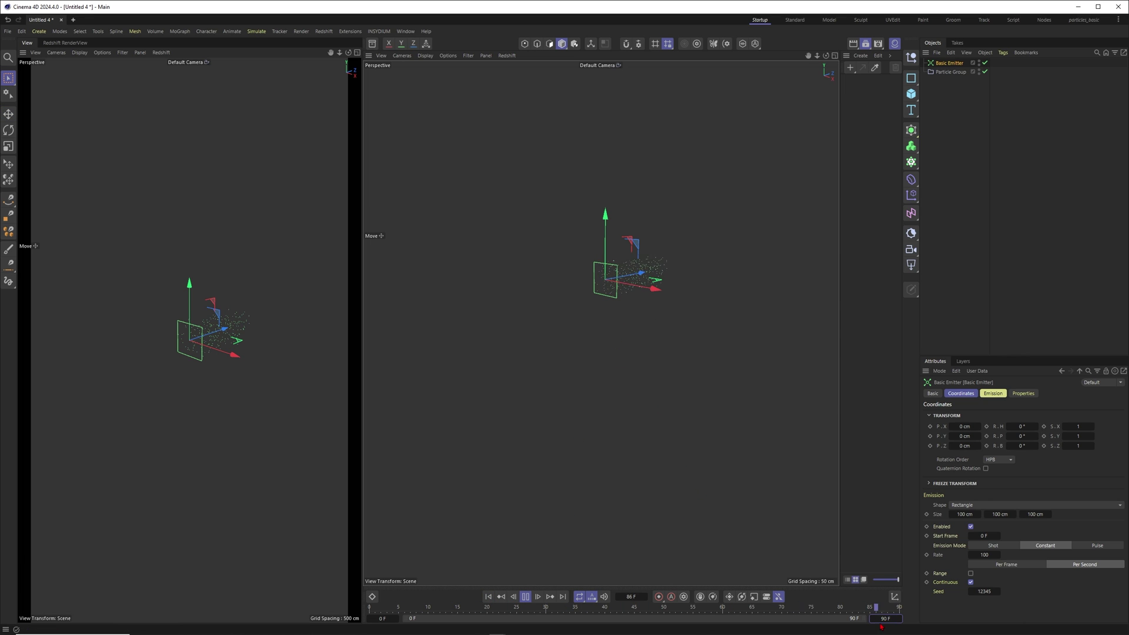
double_click(885, 619)
type("300")
key("Return")
left_click_drag(627, 284, 686, 258, "alt")
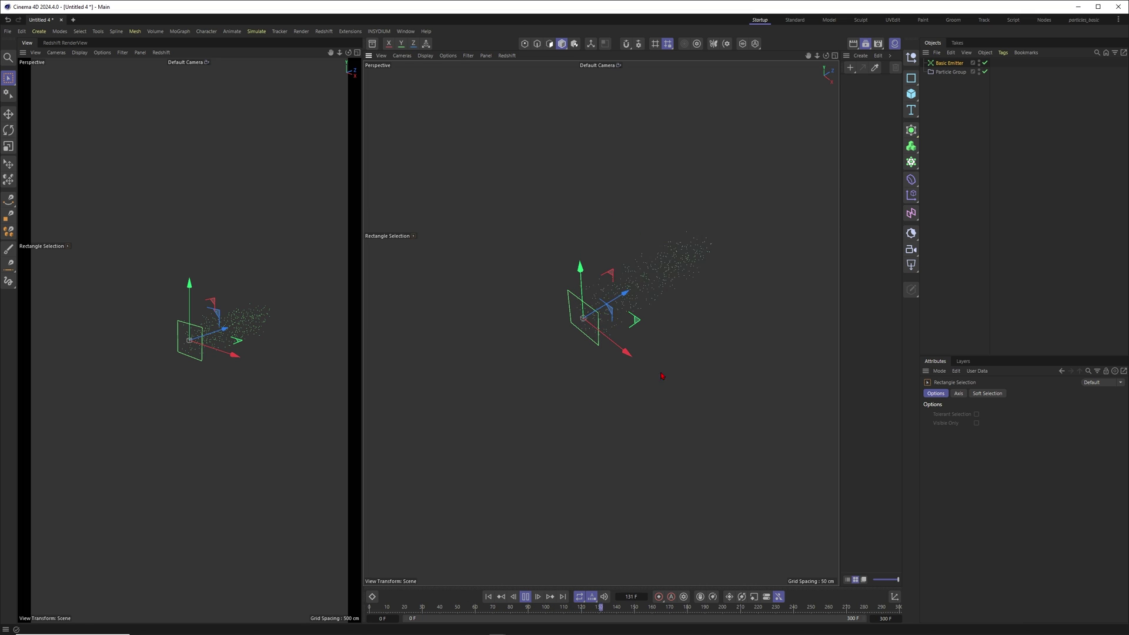
left_click(524, 597)
Step: Add a Turbulence force to the particle scene
left_click(256, 32)
mouse_move(277, 67)
left_click(327, 121)
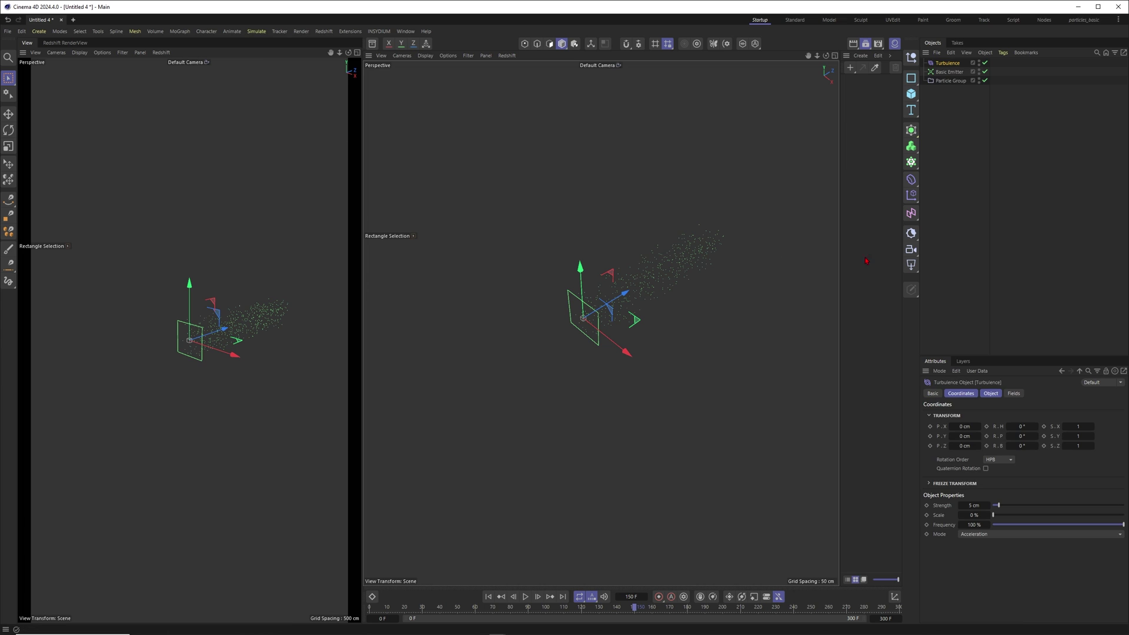
Step: Change the Basic Emitter's shape to Cube and set its first size value to 650 cm
left_click(949, 72)
left_click_drag(623, 336, 648, 321, "alt")
left_click_drag(964, 514, 965, 511)
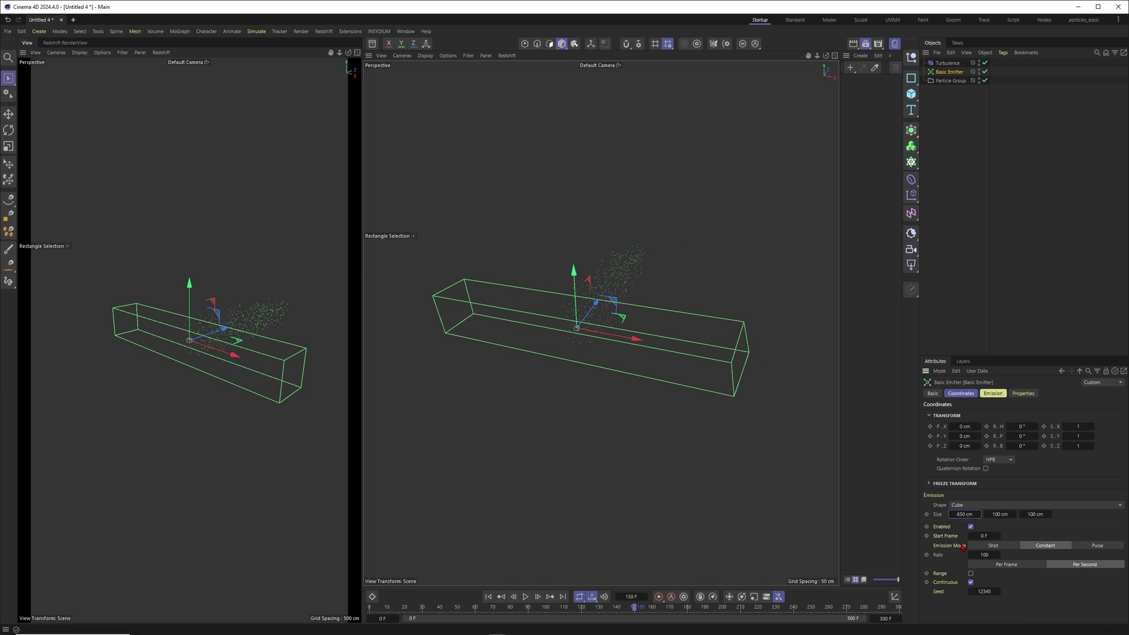
Step: Set the Basic Emitter's emission rate to 1000 per second
left_click(992, 393)
double_click(984, 464)
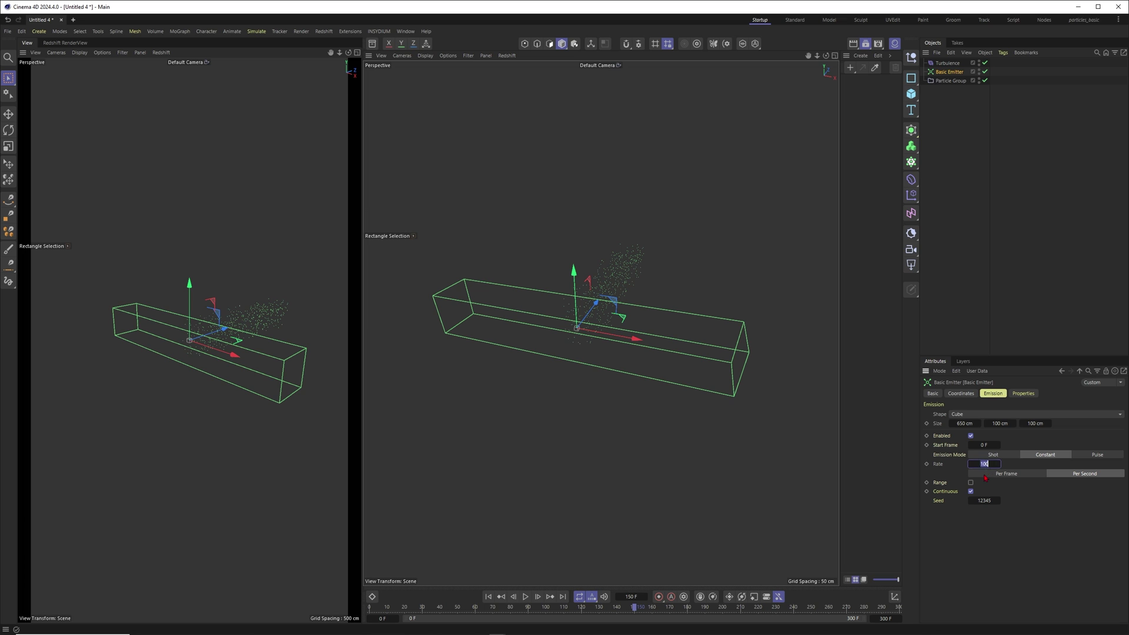
type("1000")
key("Return")
scroll(534, 337, "down", 3)
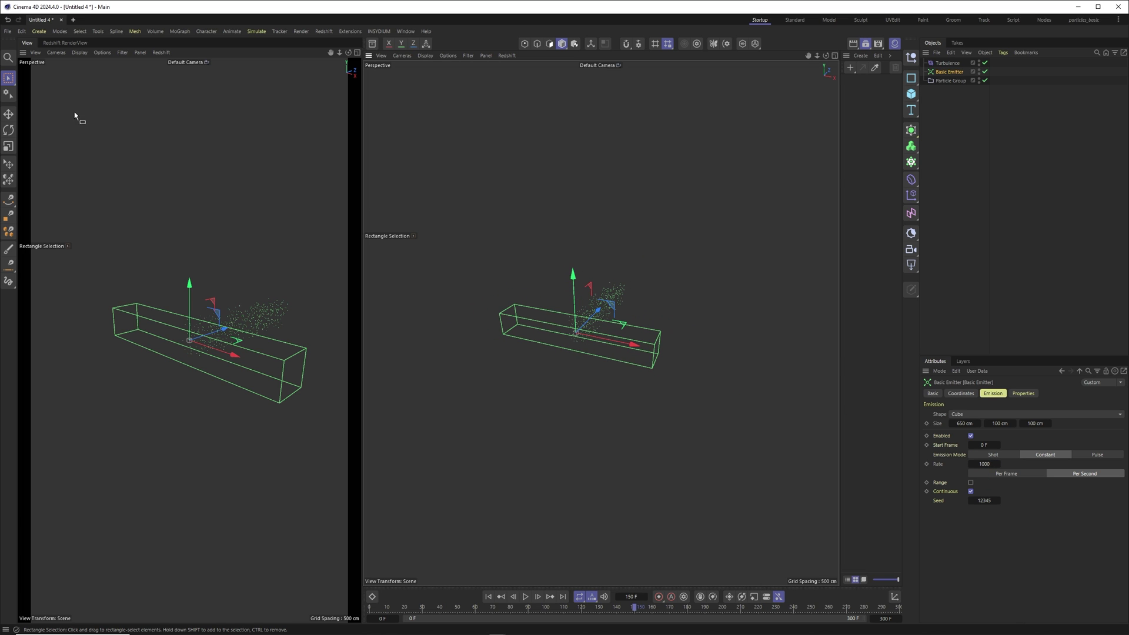
Step: Rewind to the first frame and play the simulation to check the emission from the cube-shaped emitter
left_click_drag(10, 79, 31, 86)
left_click(489, 596)
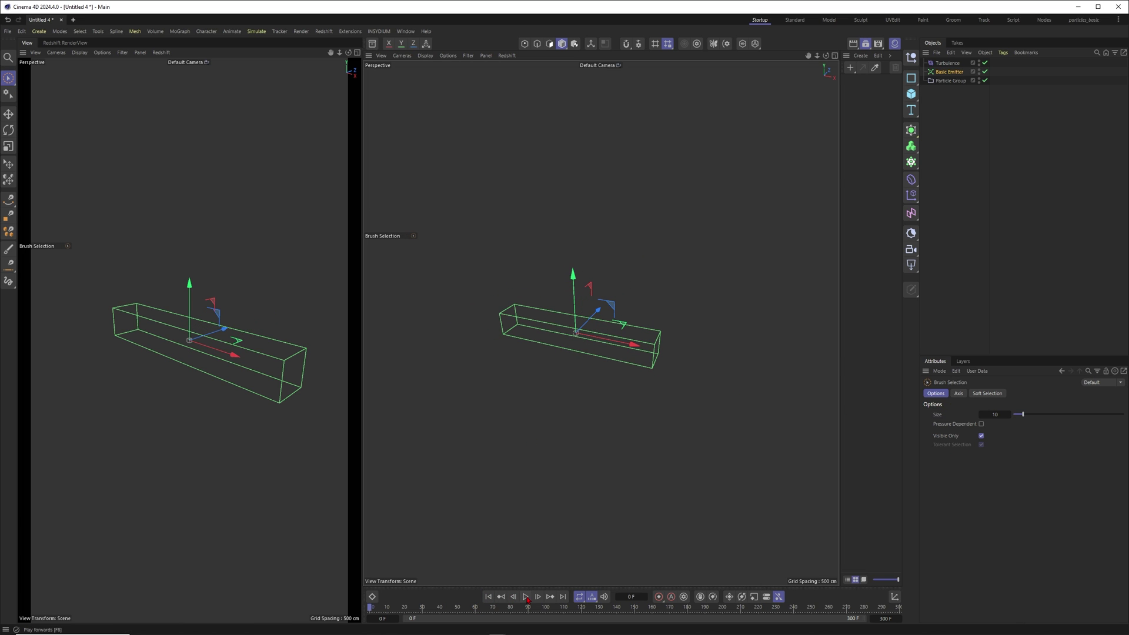
left_click(525, 597)
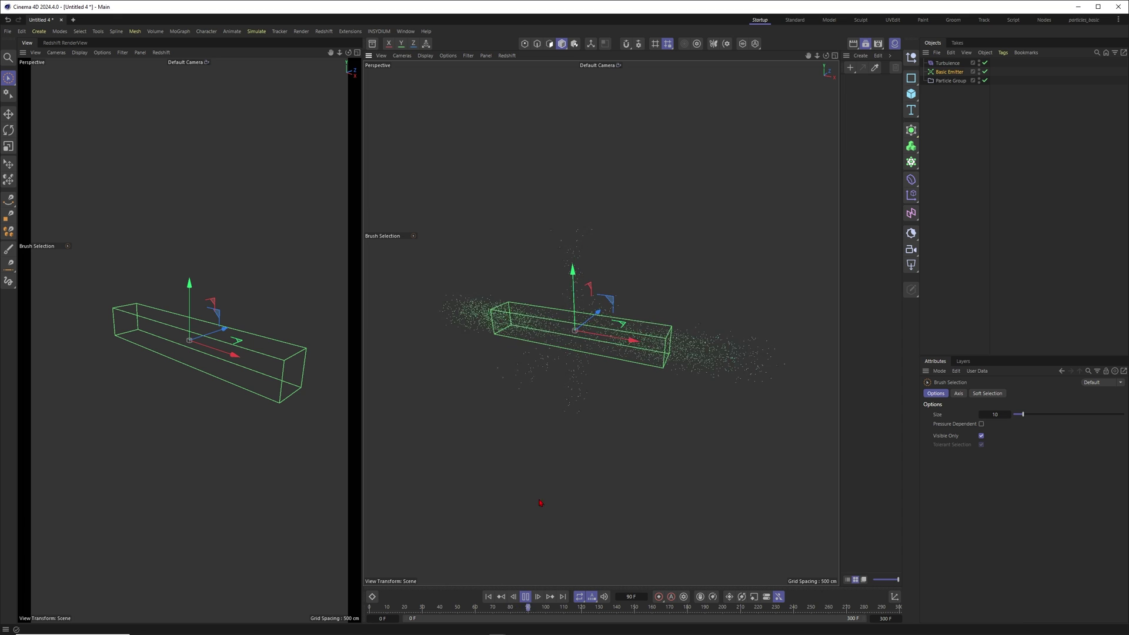
left_click(525, 597)
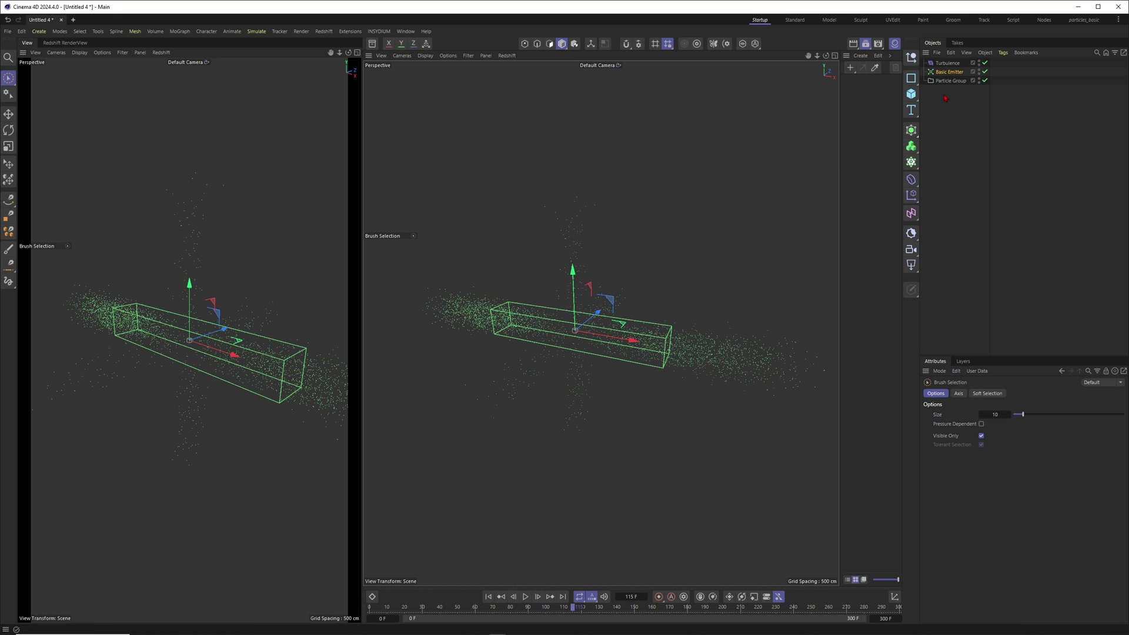
Step: Set the Basic Emitter's particle speed to 0 cm
left_click(950, 71)
left_click(1023, 393)
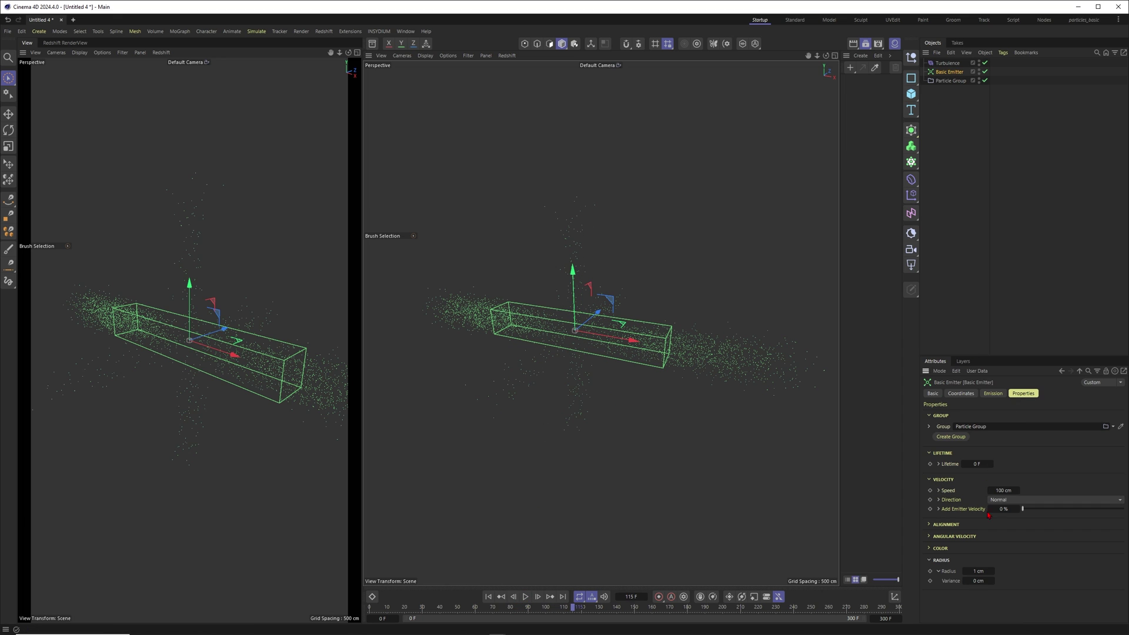
left_click(1001, 491)
type("0")
Step: Set the emitter's particle radius to 2 cm with a variance of 1 cm
left_click(992, 393)
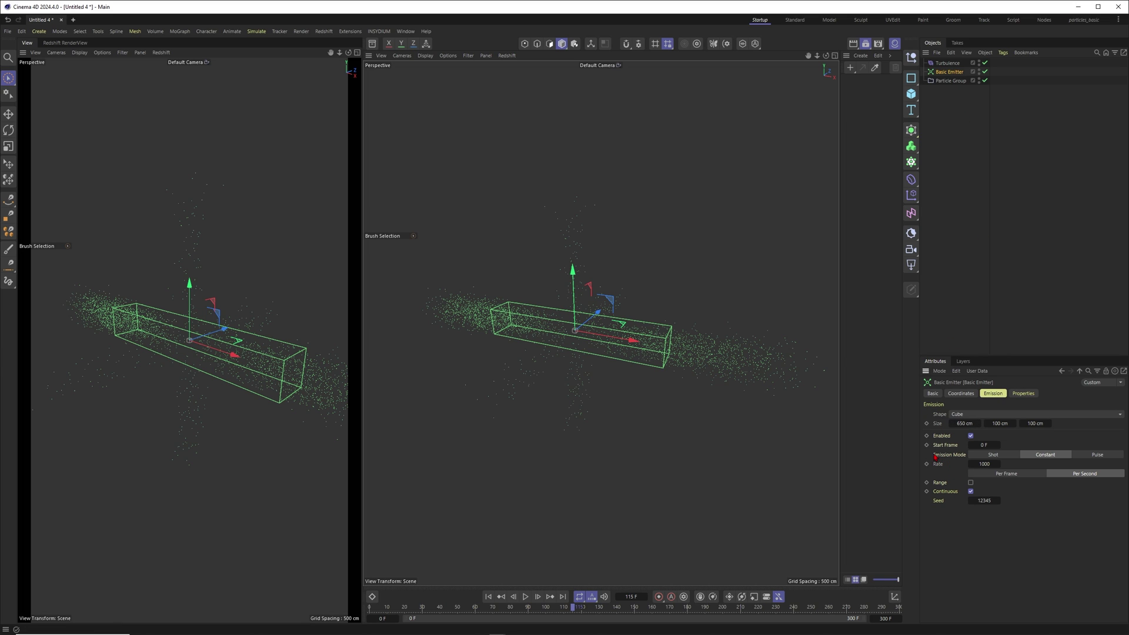
left_click(1025, 395)
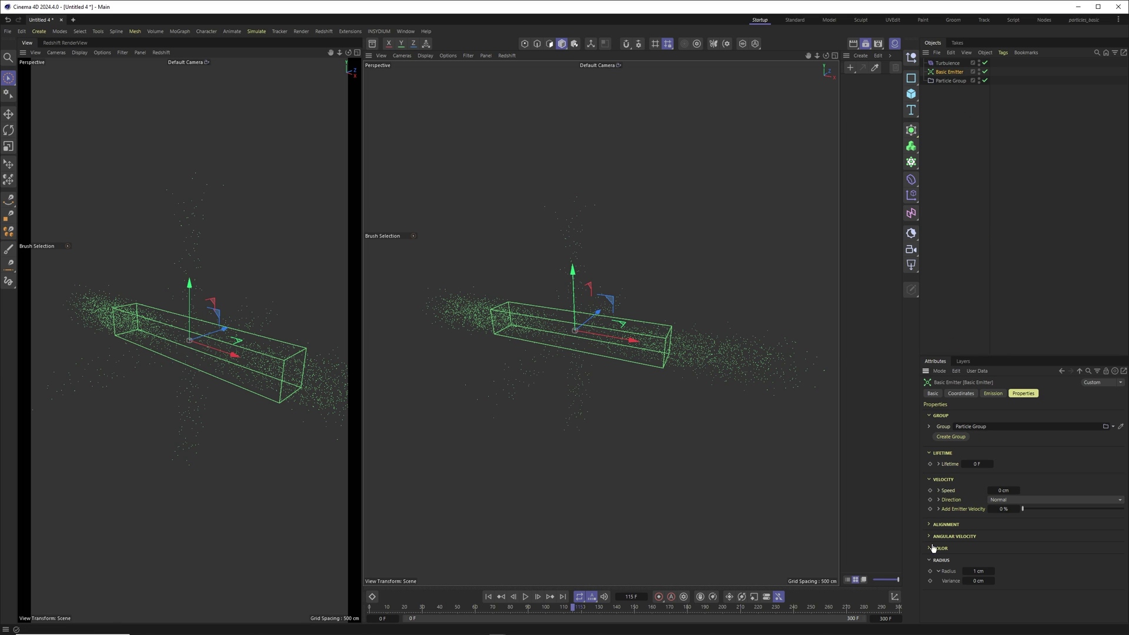
left_click(978, 571)
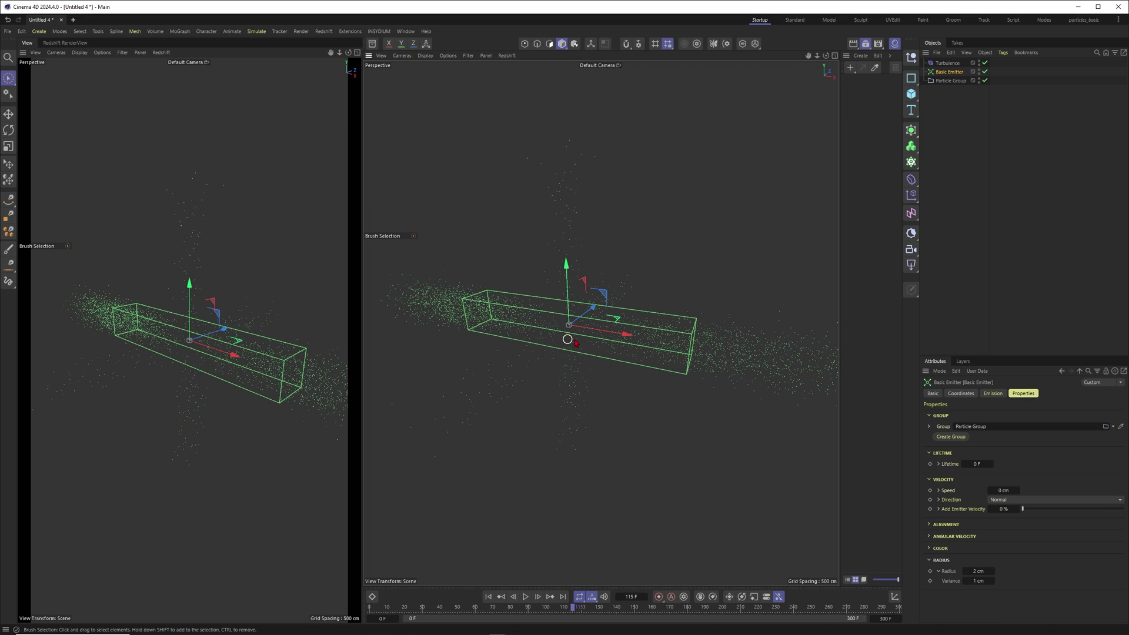
right_click_drag(582, 335, 604, 335, "alt")
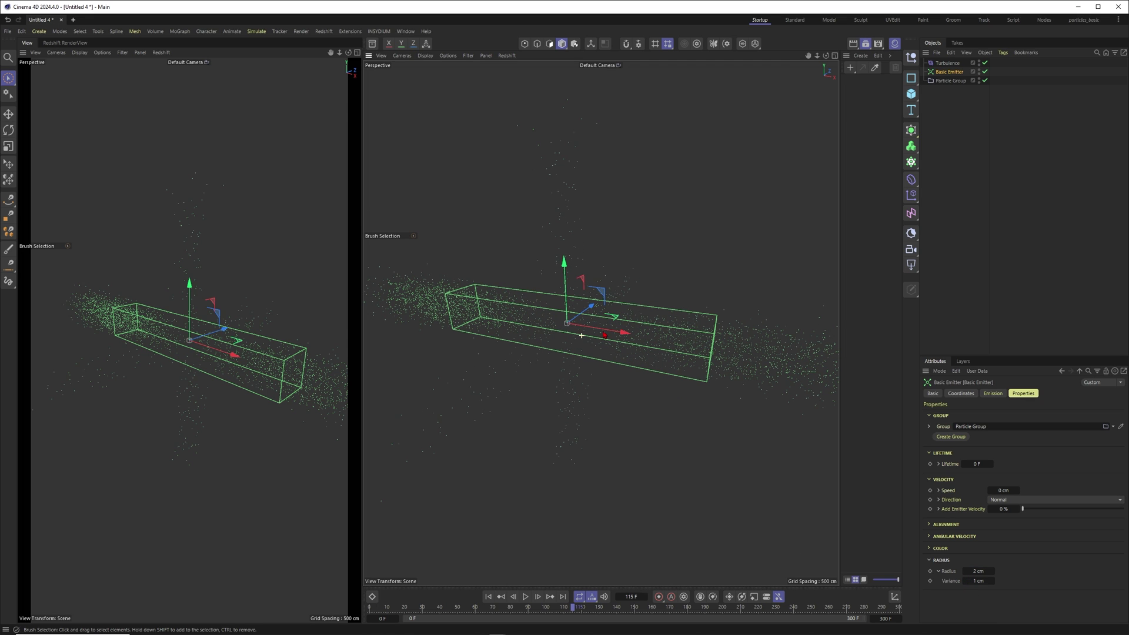
Step: Enable Draw Radius in the Particle Group's display settings
left_click(964, 127)
left_click(950, 81)
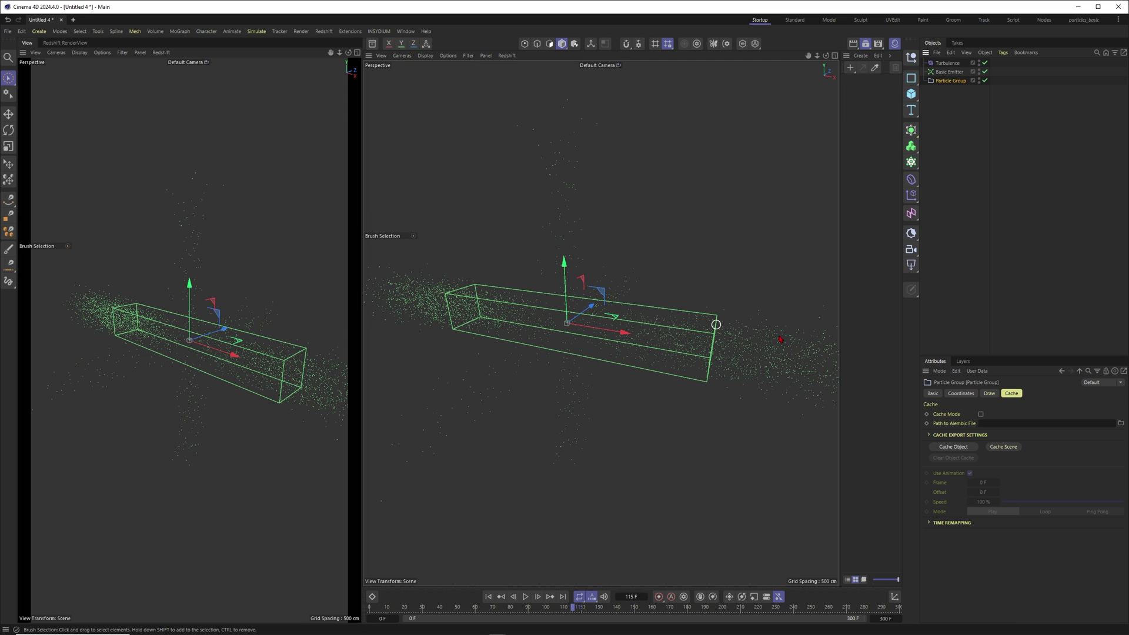
left_click(990, 394)
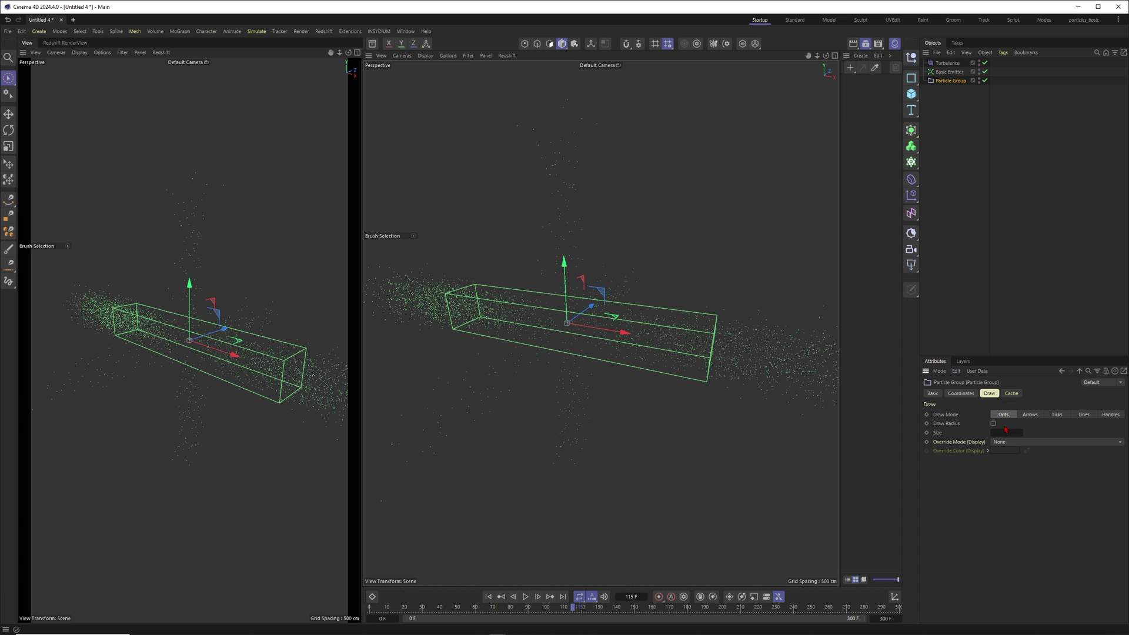
left_click(993, 423)
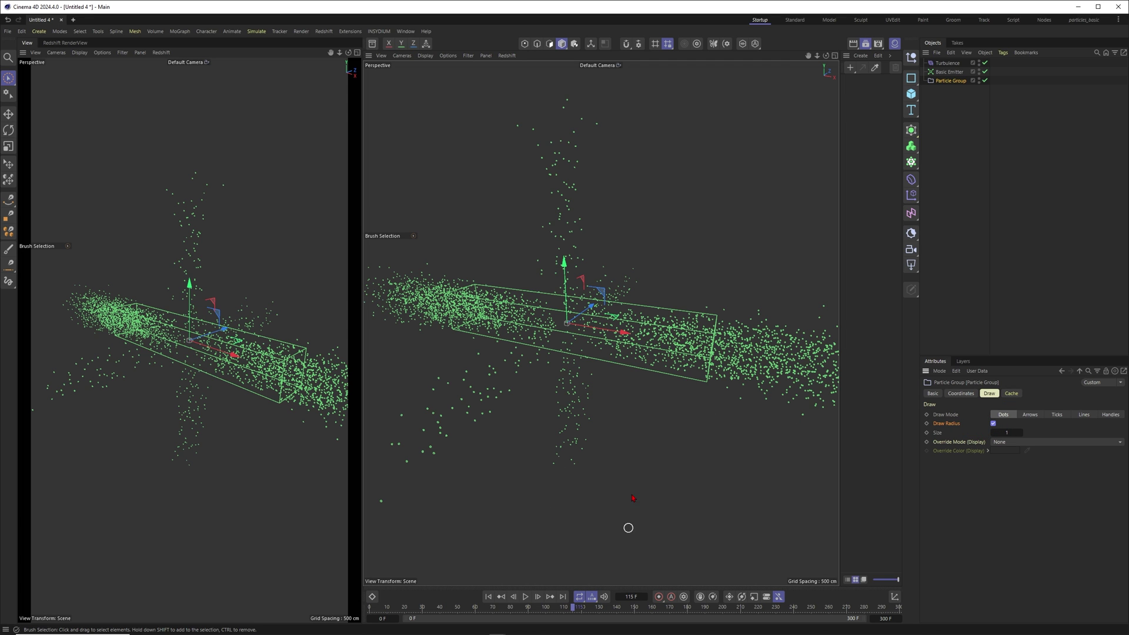
Step: Replay the simulation from the start and examine the drawn particle radii up close
left_click(489, 597)
left_click(526, 597)
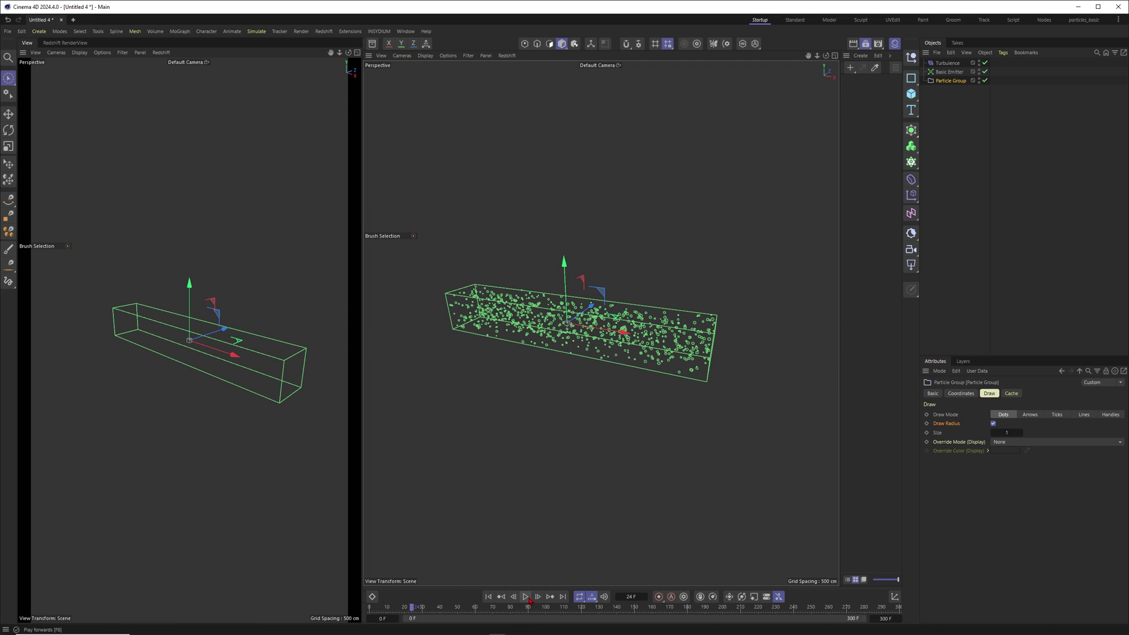
scroll(726, 292, "up", 5)
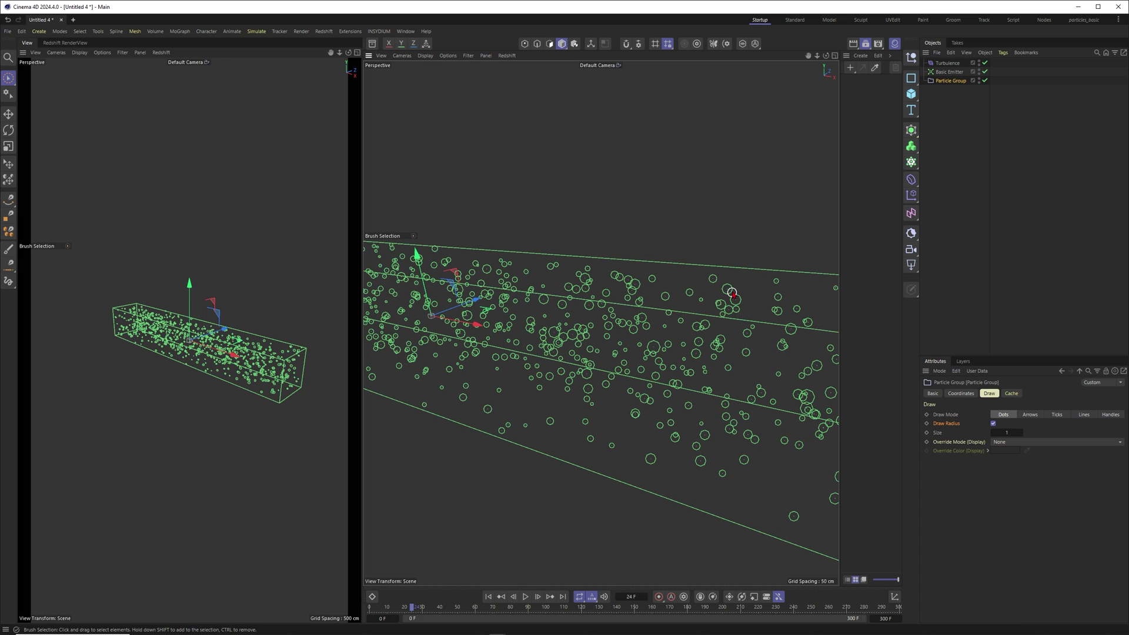
scroll(640, 380, "down", 5)
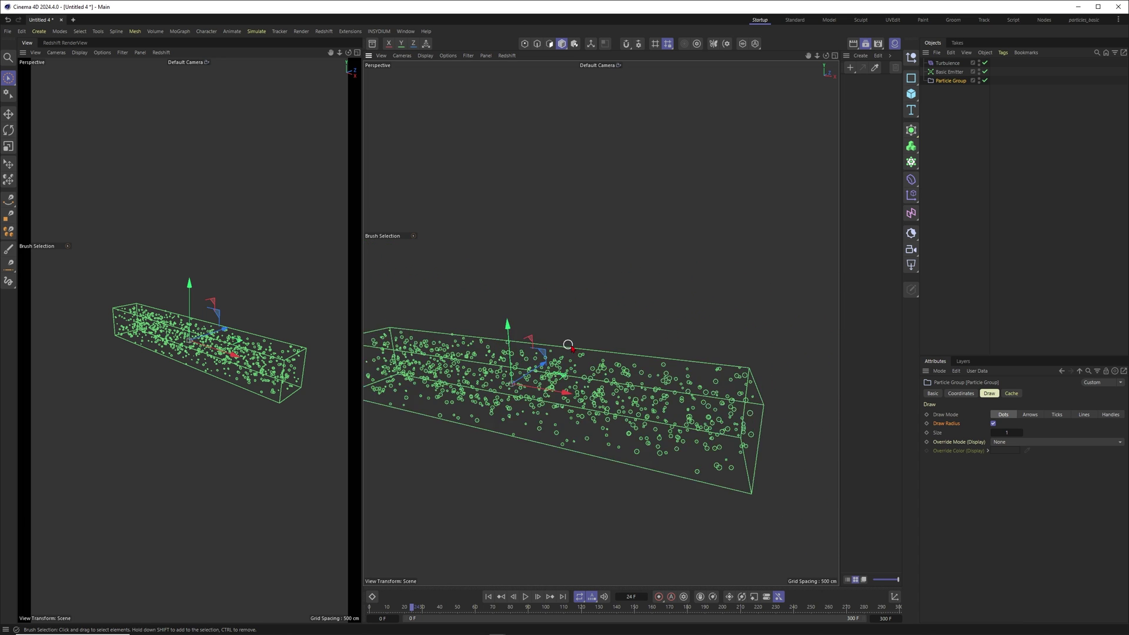
Step: Restart the simulation and set the Turbulence strength to 50 cm and its scale to 50 %
left_click(488, 596)
left_click(525, 597)
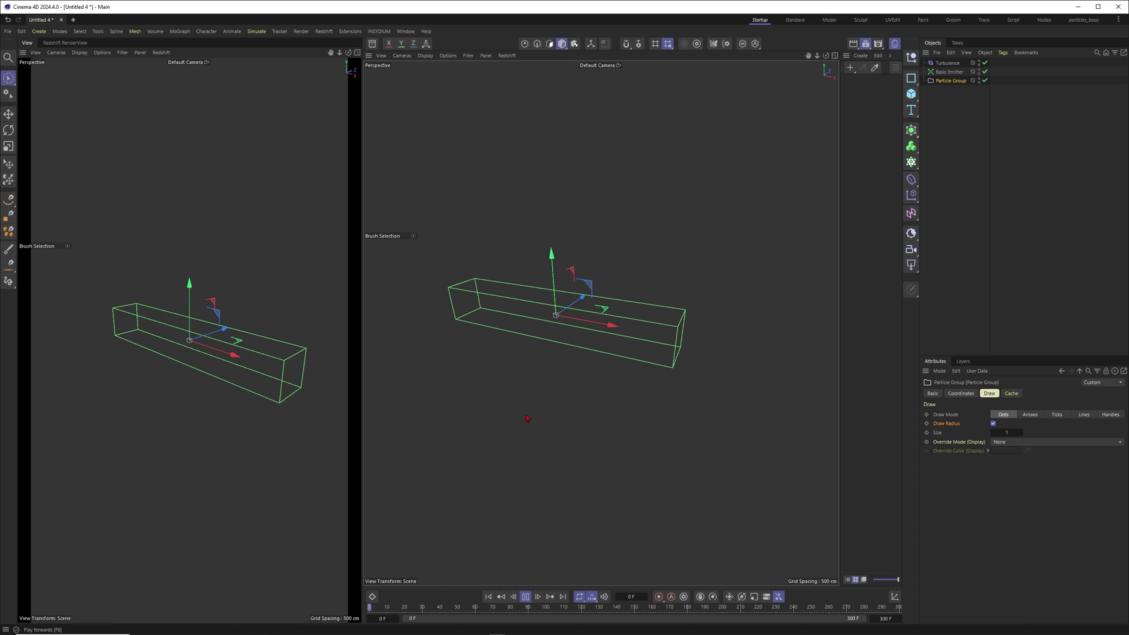
scroll(583, 348, "down", 1)
left_click(947, 63)
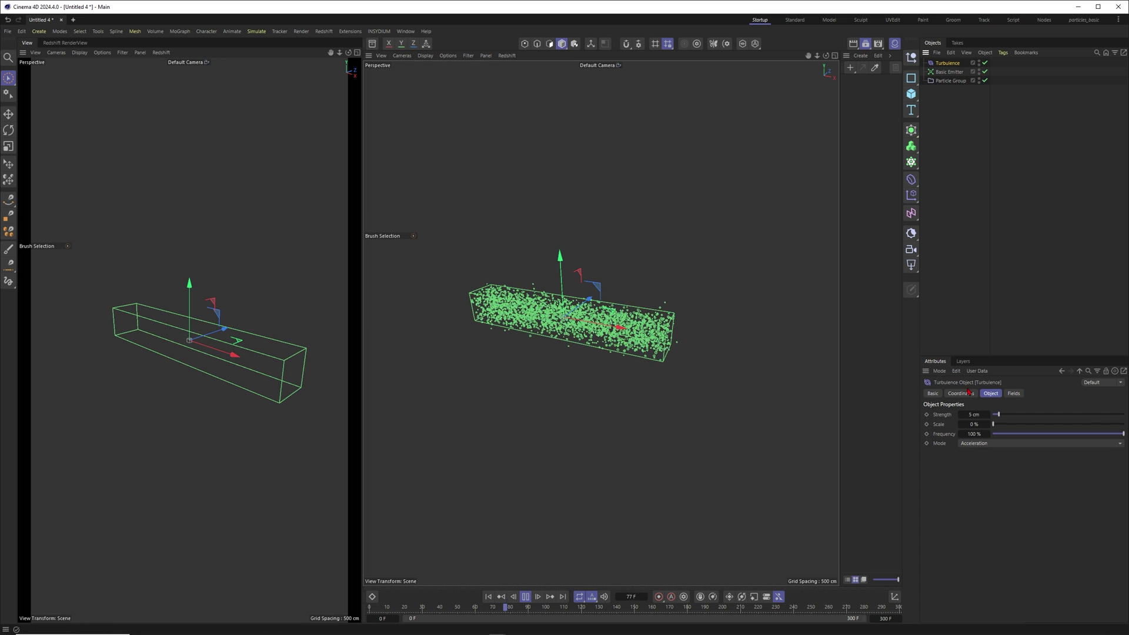
double_click(971, 414)
type("50")
key("Tab")
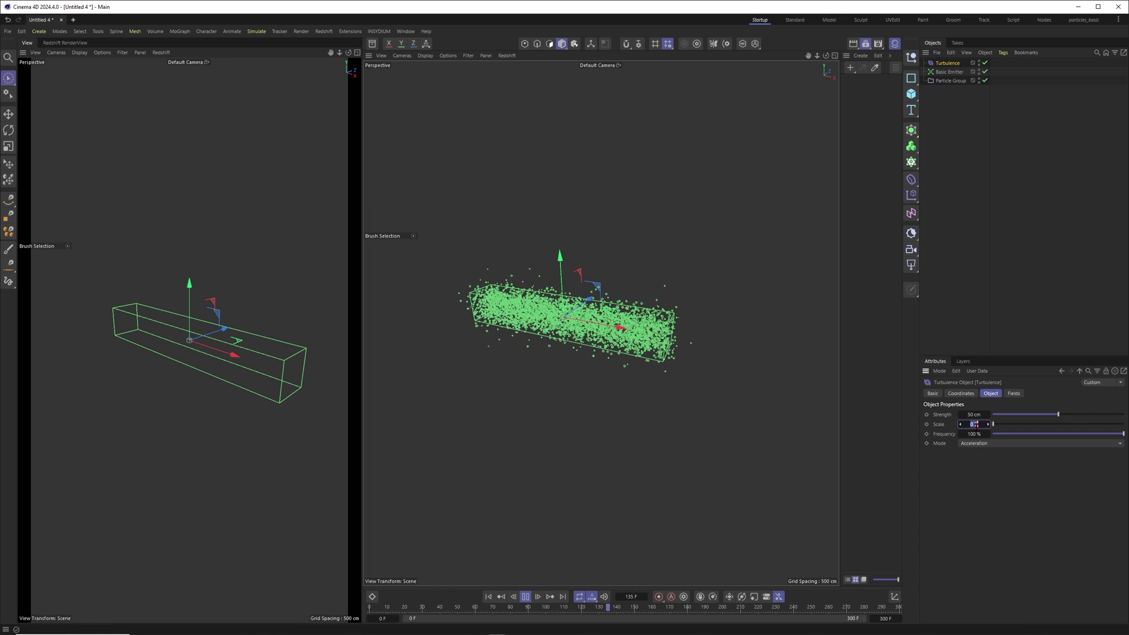
type("50")
key("Return")
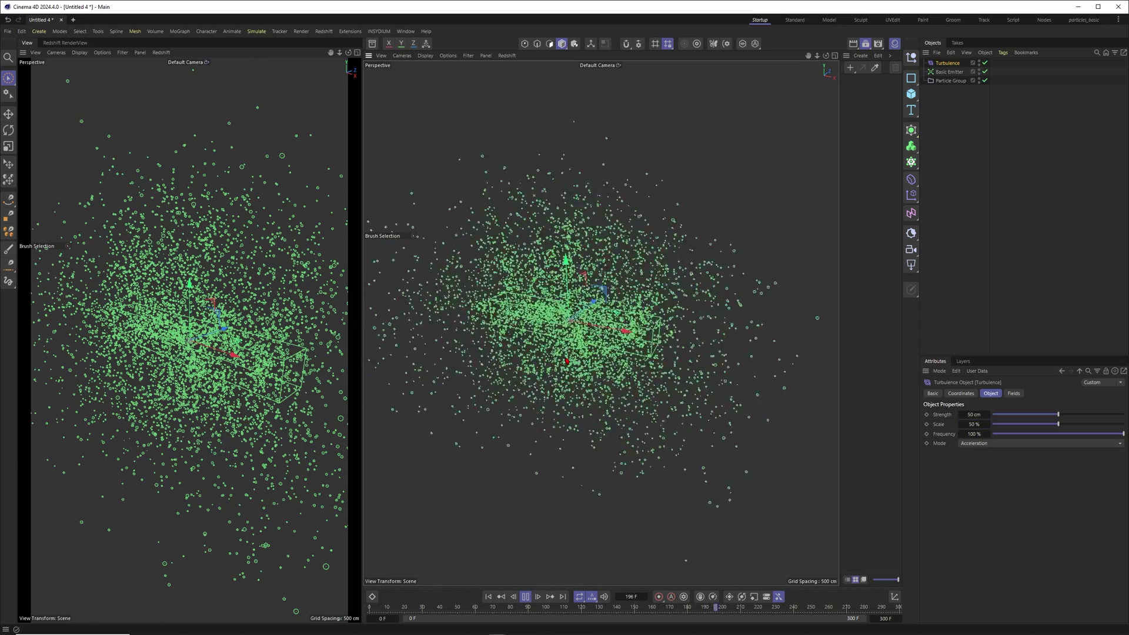
Step: Set the Turbulence scale to 300 % and its strength to 20 cm, and stop the running simulation
double_click(972, 425)
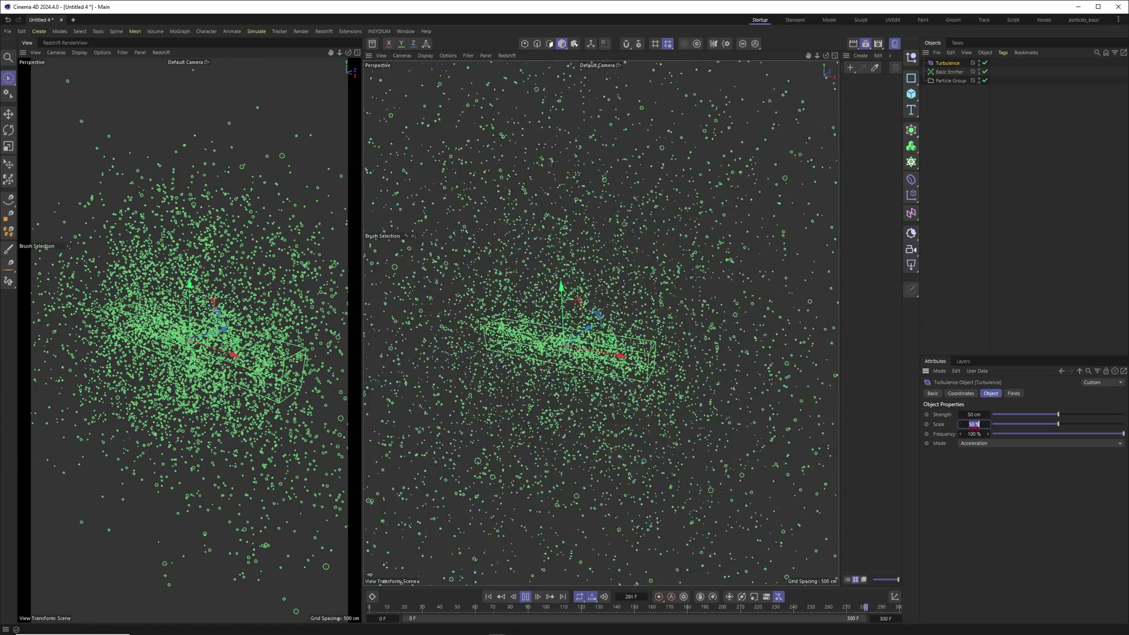
type("3000")
key("Return")
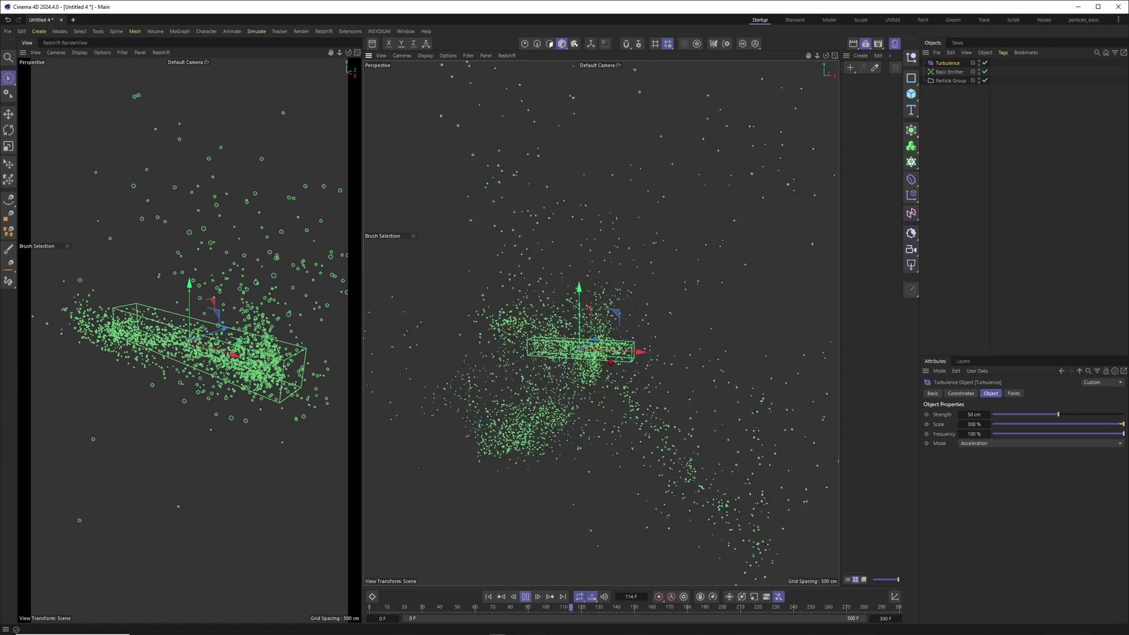
double_click(973, 414)
type("20")
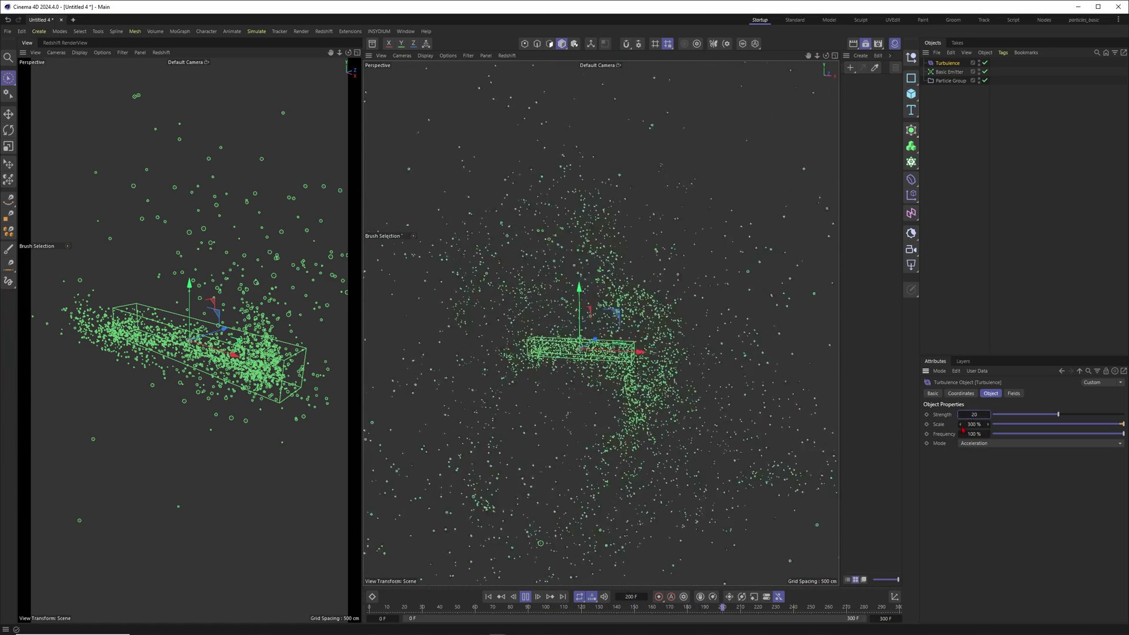
key("Return")
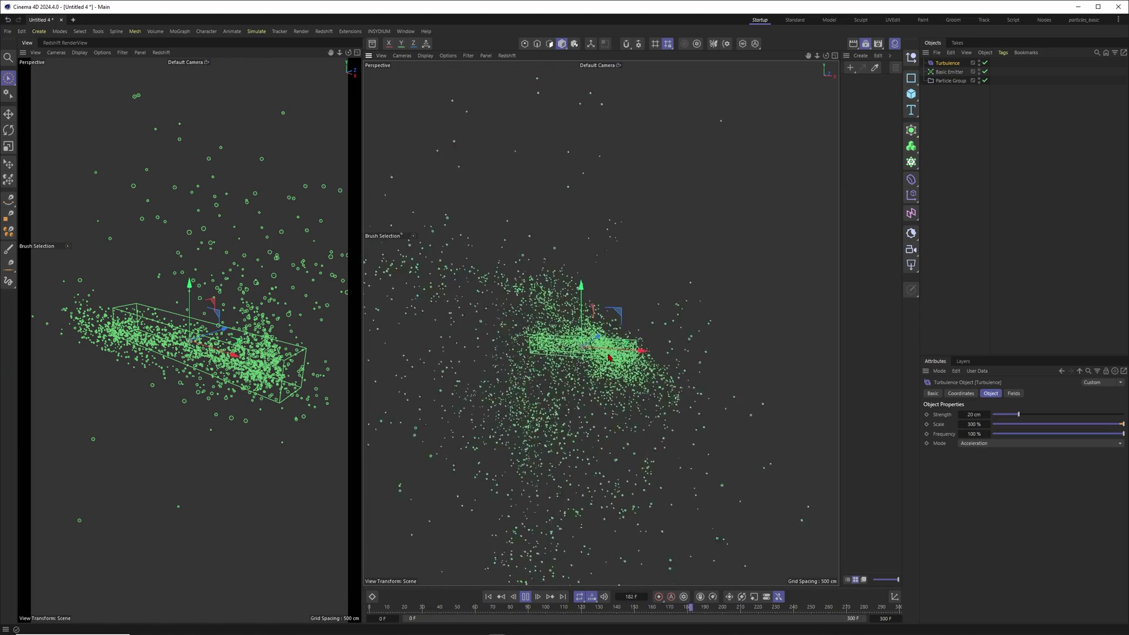
key("F8")
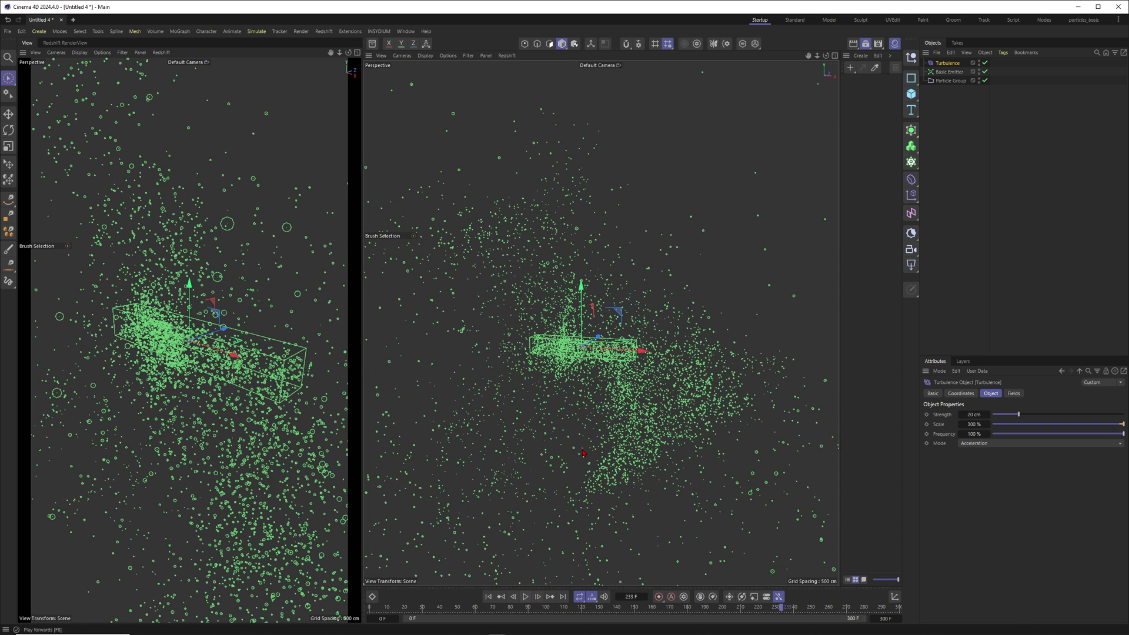
left_click_drag(621, 352, 595, 352, "alt")
Step: Add a Gravity force to the particle simulation
left_click(959, 112)
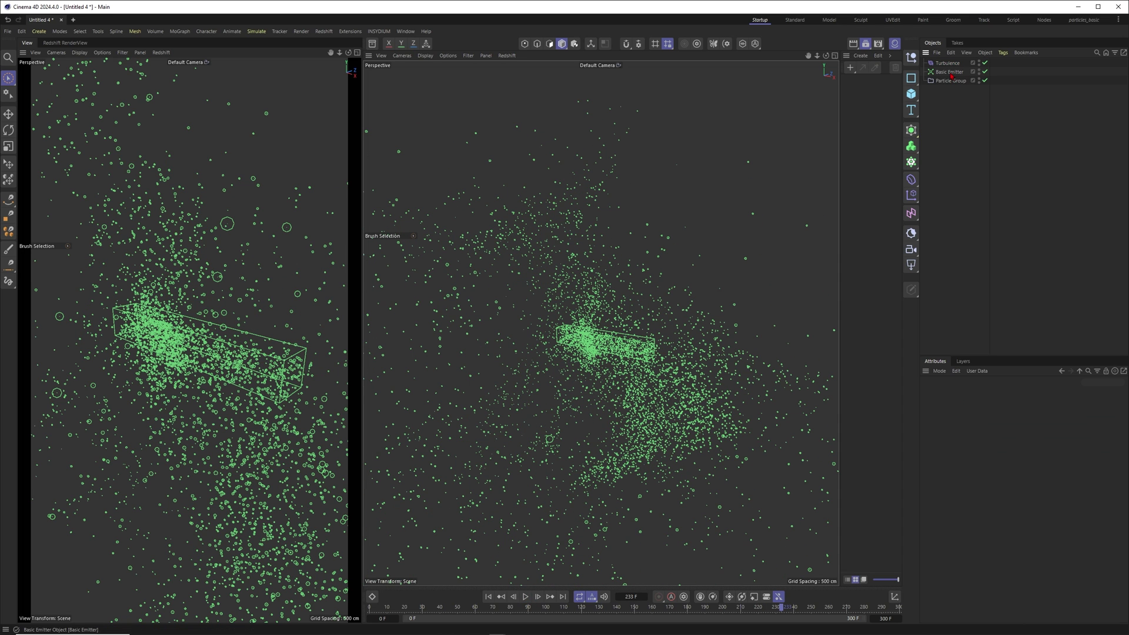
left_click(953, 74)
left_click(257, 31)
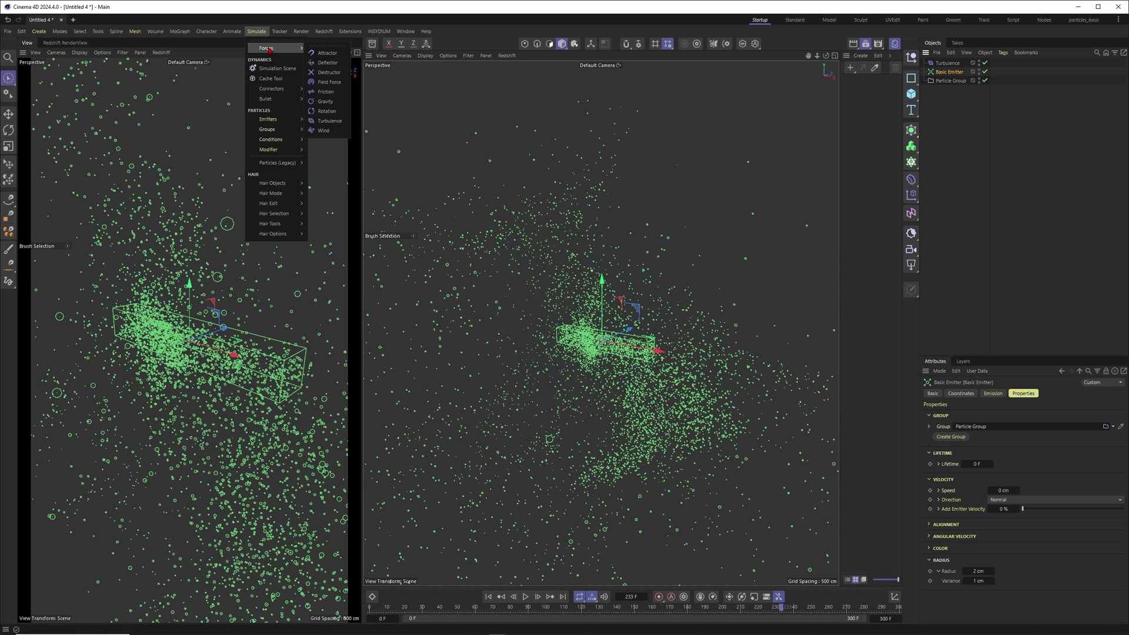
left_click(327, 114)
Step: Replay the simulation from the start and check how the particles fall under gravity
scroll(627, 357, "down", 3)
middle_click_drag(627, 358, 584, 302, "alt")
left_click(487, 597)
left_click(525, 597)
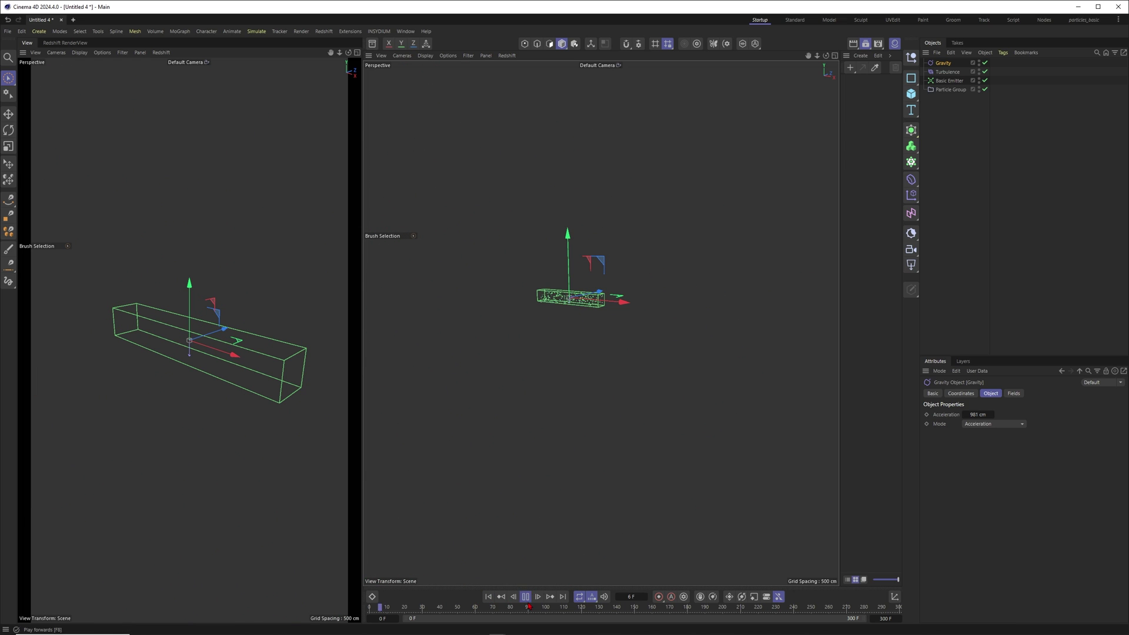
left_click(524, 596)
left_click_drag(579, 334, 576, 437, "alt")
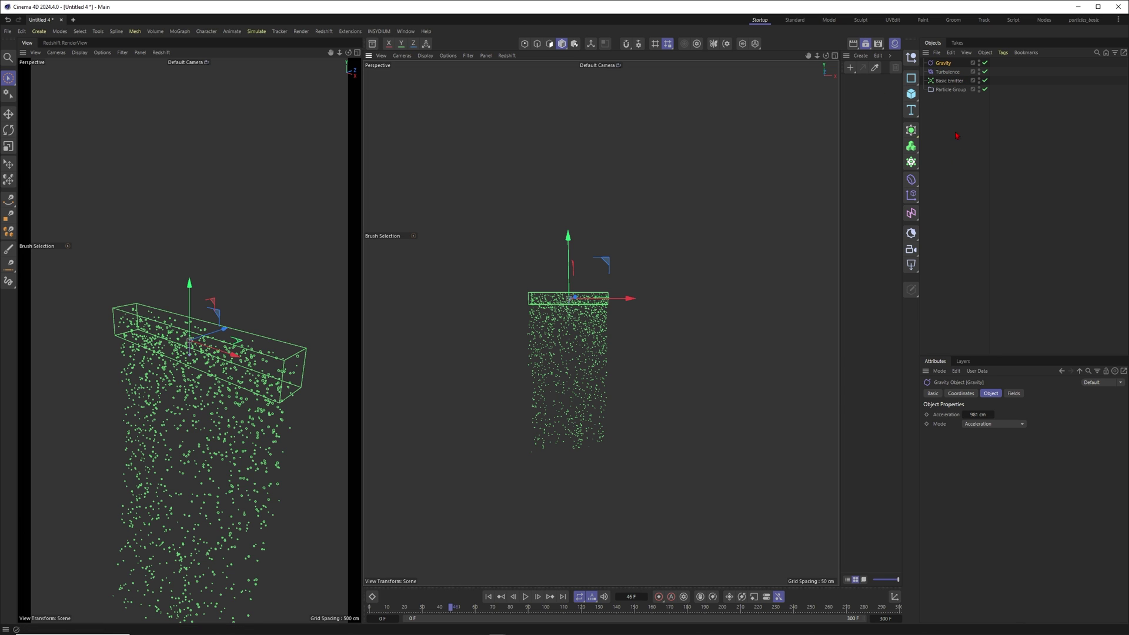
Step: Add a Plane object at the emitter and tilt it to a pitch of 45°
left_click_drag(617, 286, 527, 320, "alt")
middle_click_drag(575, 318, 627, 270, "alt")
left_click_drag(626, 268, 628, 299, "alt")
left_click(801, 164)
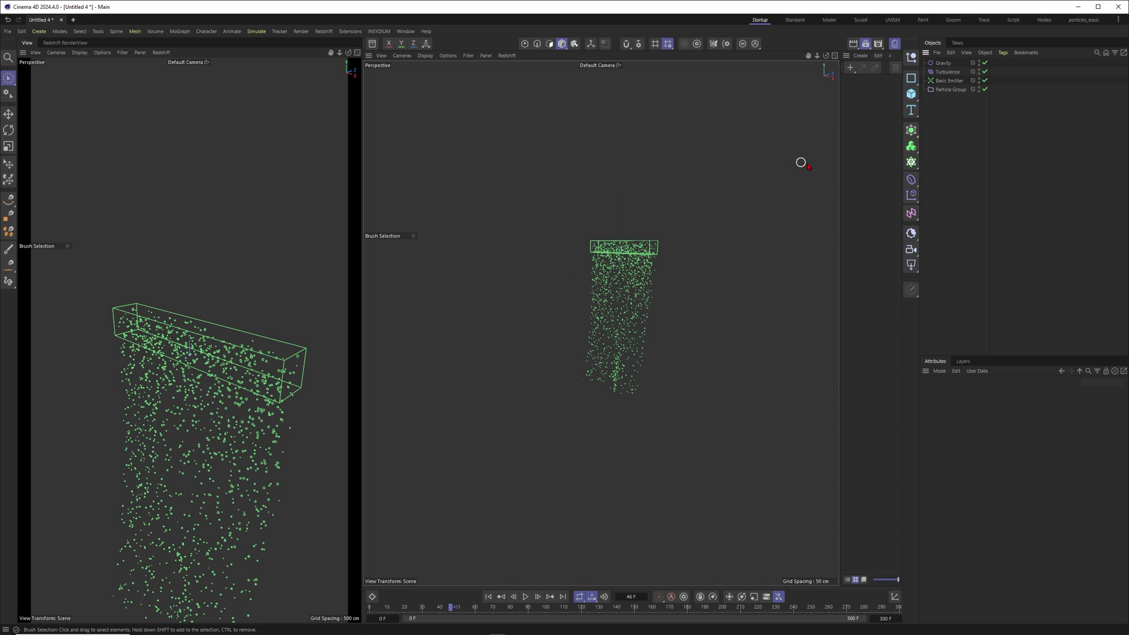
left_click_drag(911, 93, 950, 133)
left_click(950, 133)
key("r")
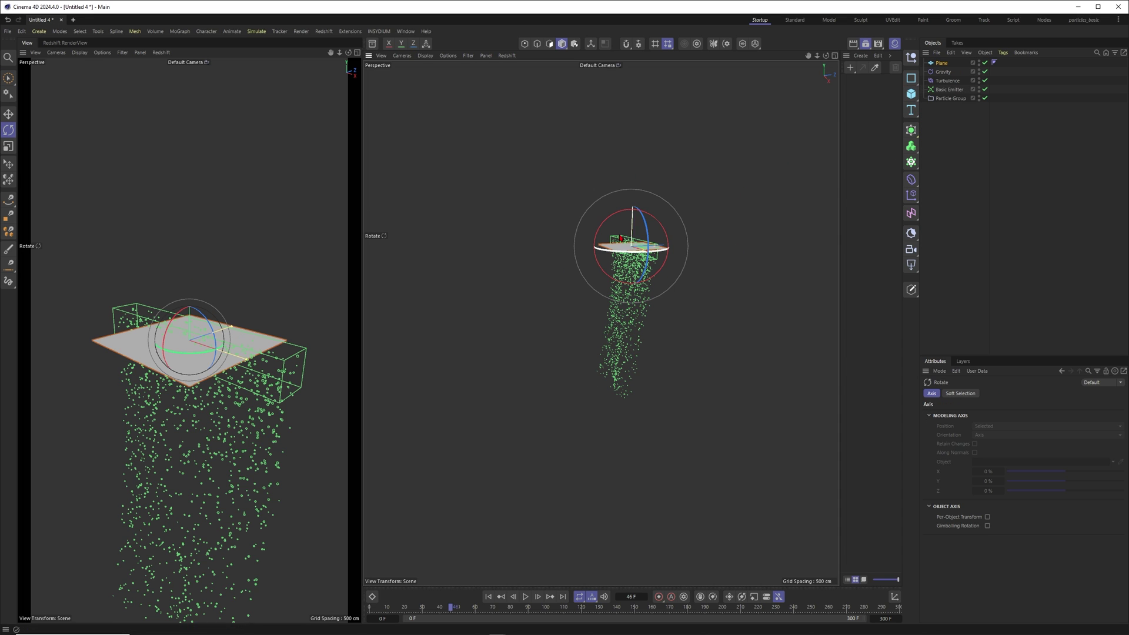
left_click_drag(599, 224, 602, 255)
Step: Enlarge the tilted plane and position it below the emitter, across the path of the falling particles
key("space")
key("w")
left_click_drag(631, 197, 635, 248, "alt")
left_click_drag(638, 303, 673, 318, "alt")
left_click_drag(578, 288, 606, 288, "alt")
mouse_move(647, 254)
left_mouse_down()
mouse_move(594, 277)
mouse_move(592, 310)
mouse_move(669, 257)
left_mouse_up()
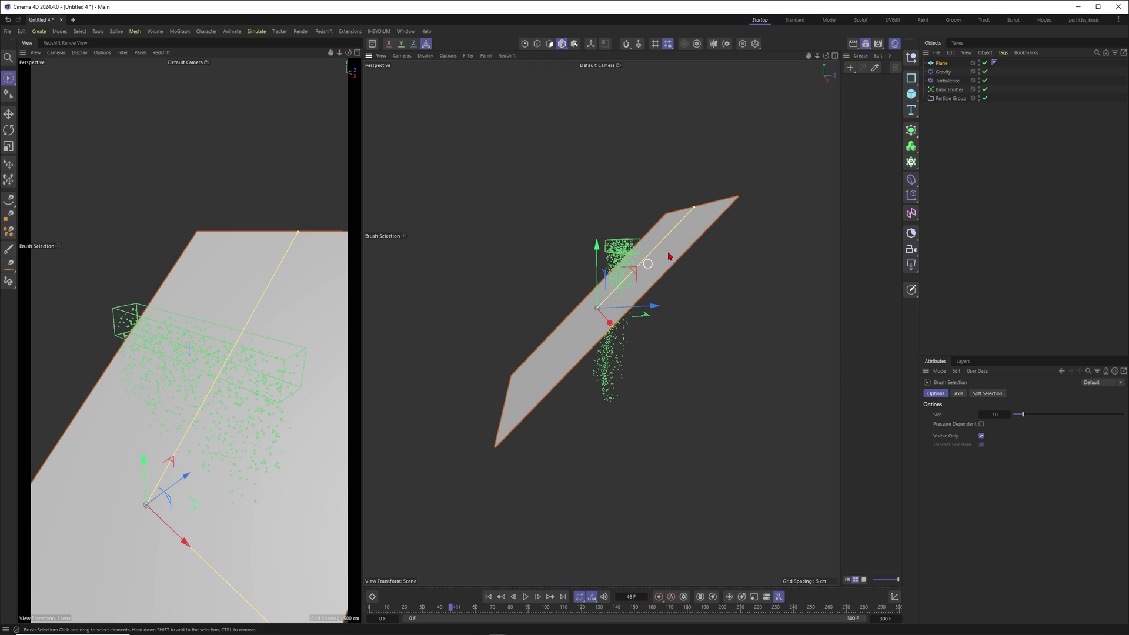
Step: Add a Collider simulation tag to the plane with Bounce 0.1 and Friction 0
right_click(941, 63)
mouse_move(977, 204)
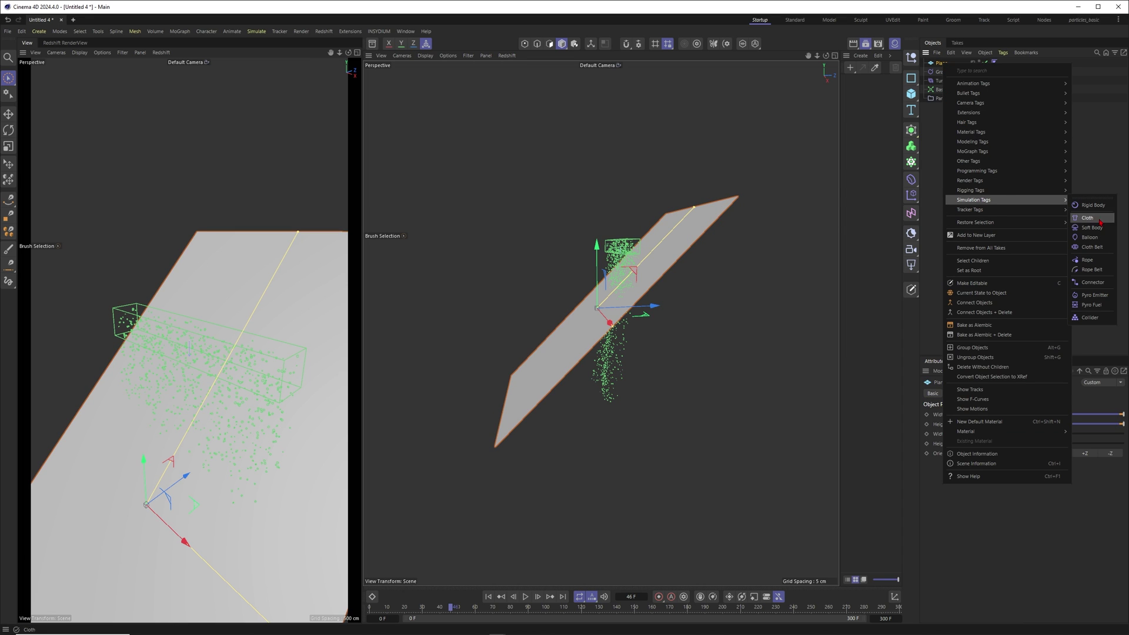
left_click(1092, 318)
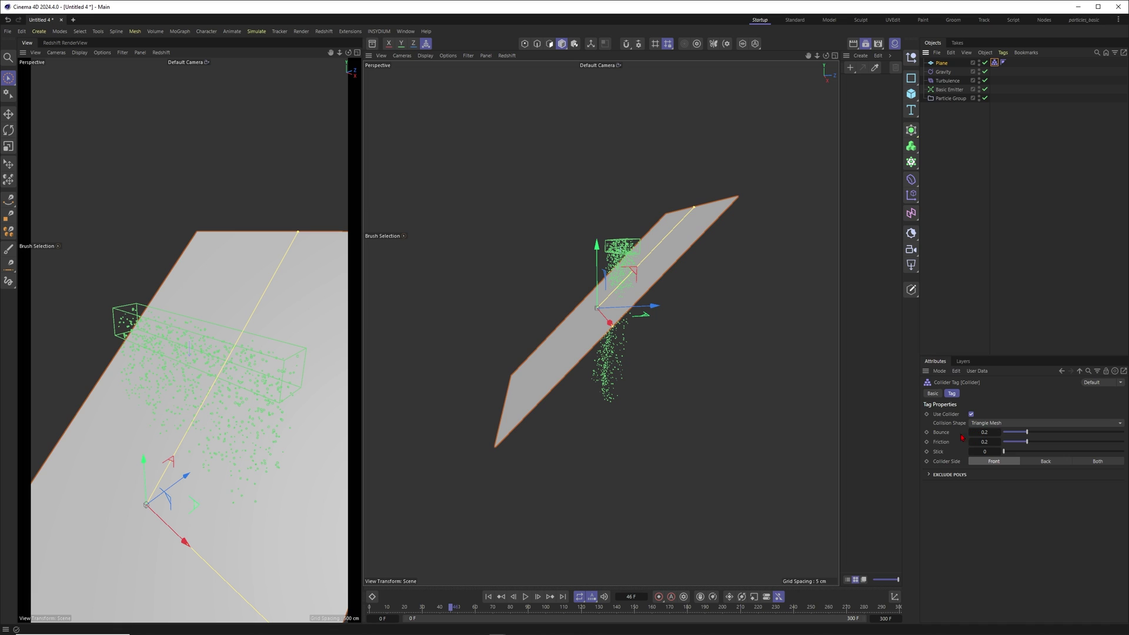
left_click(983, 434)
type("0.1")
key("Tab")
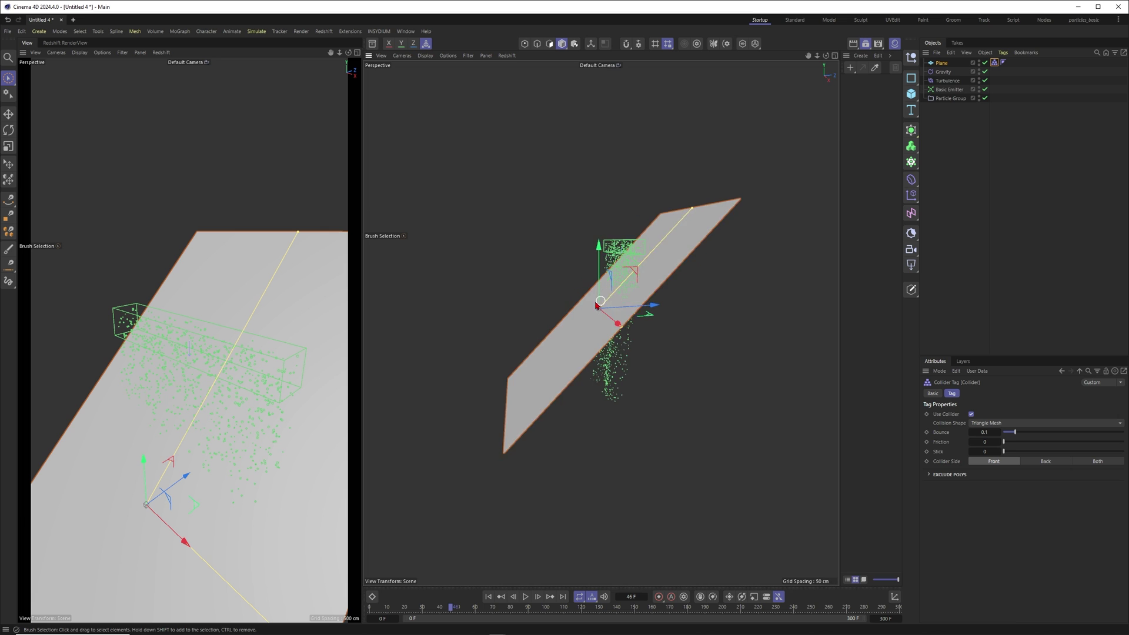
Step: Play the simulation and check from the side how the particles meet the plane
scroll(619, 304, "up", 3)
left_click(526, 597)
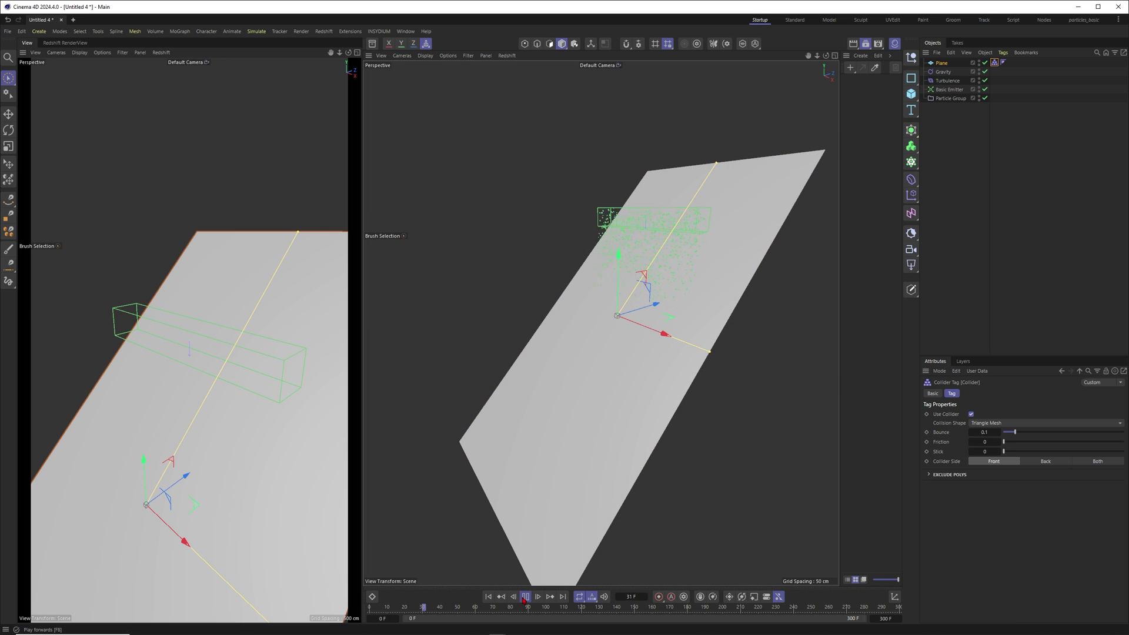
left_click_drag(638, 352, 562, 383, "alt")
key("F8")
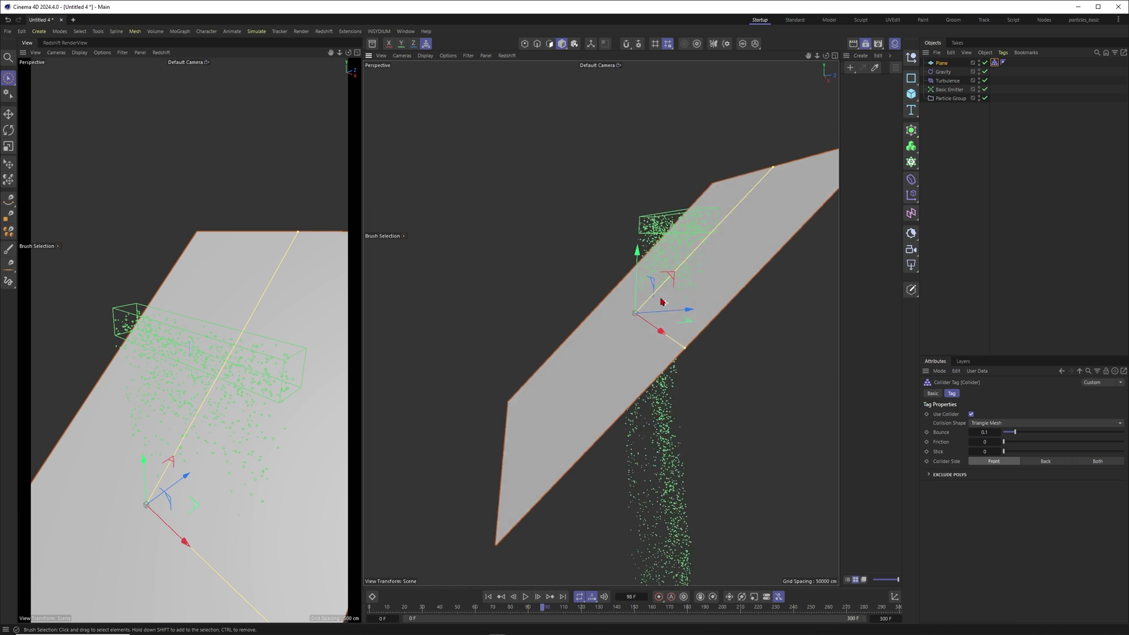
left_click_drag(663, 300, 667, 307, "alt")
Step: Add a Collide particle modifier and make it a child of the Particle Group
left_click(960, 159)
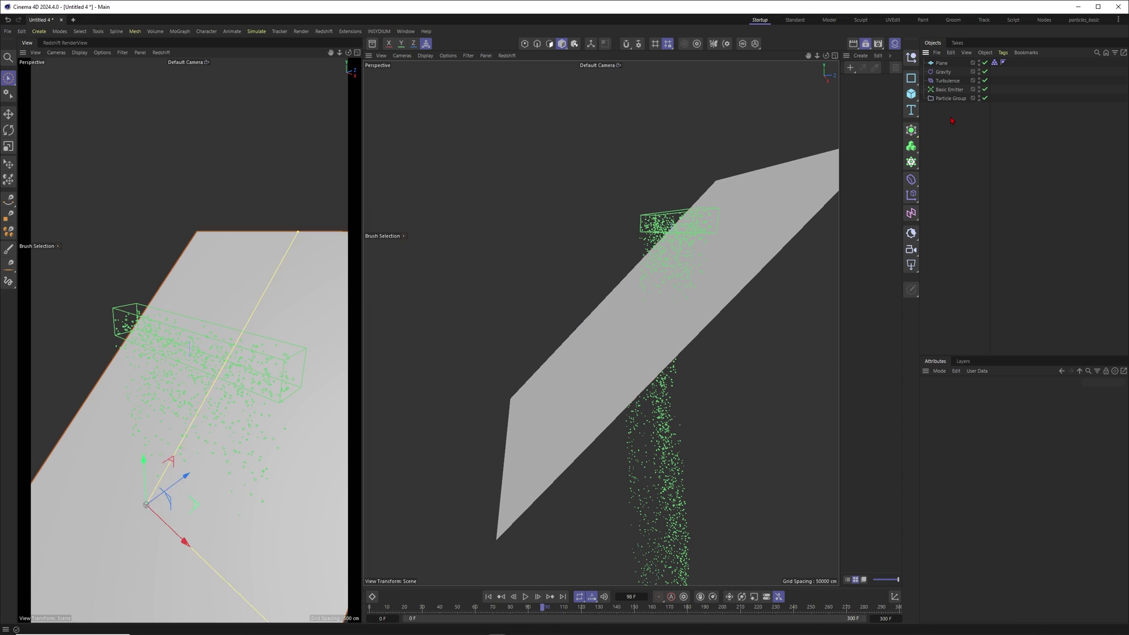
left_click(253, 32)
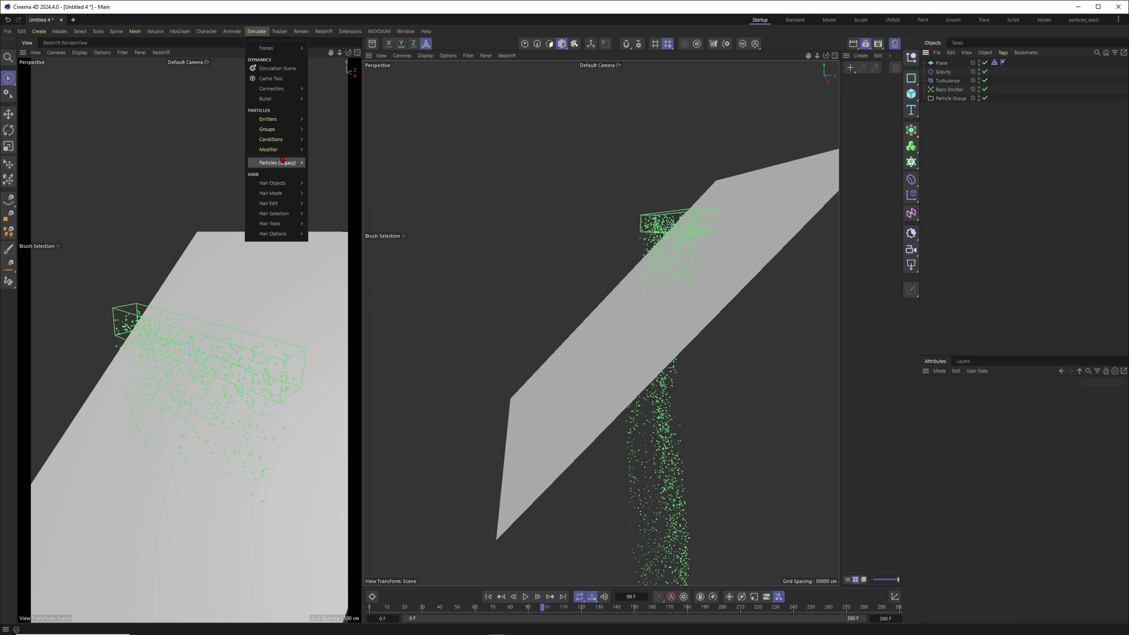
mouse_move(277, 150)
left_click(326, 299)
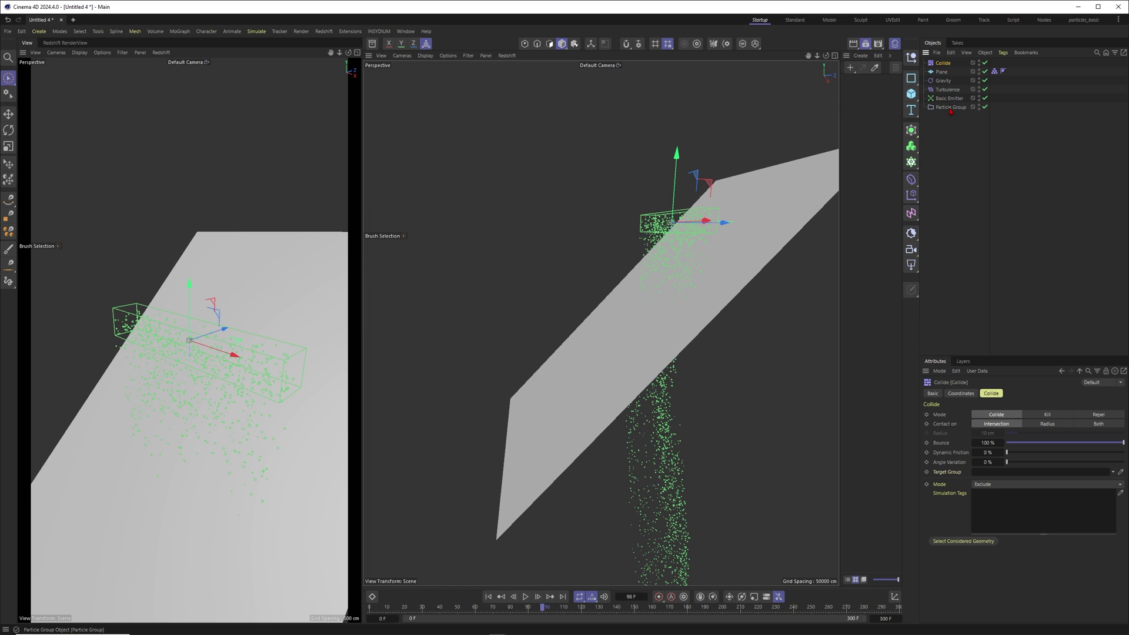
left_click_drag(955, 71, 953, 107)
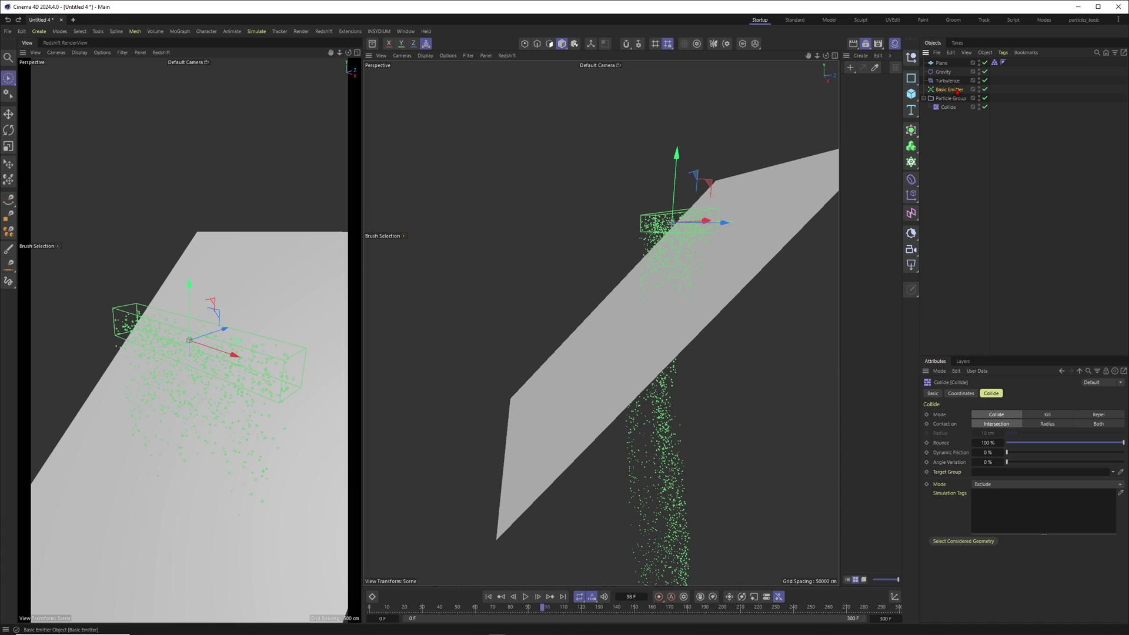
Step: Make the Gravity and Turbulence forces children of the Particle Group
left_click(956, 91)
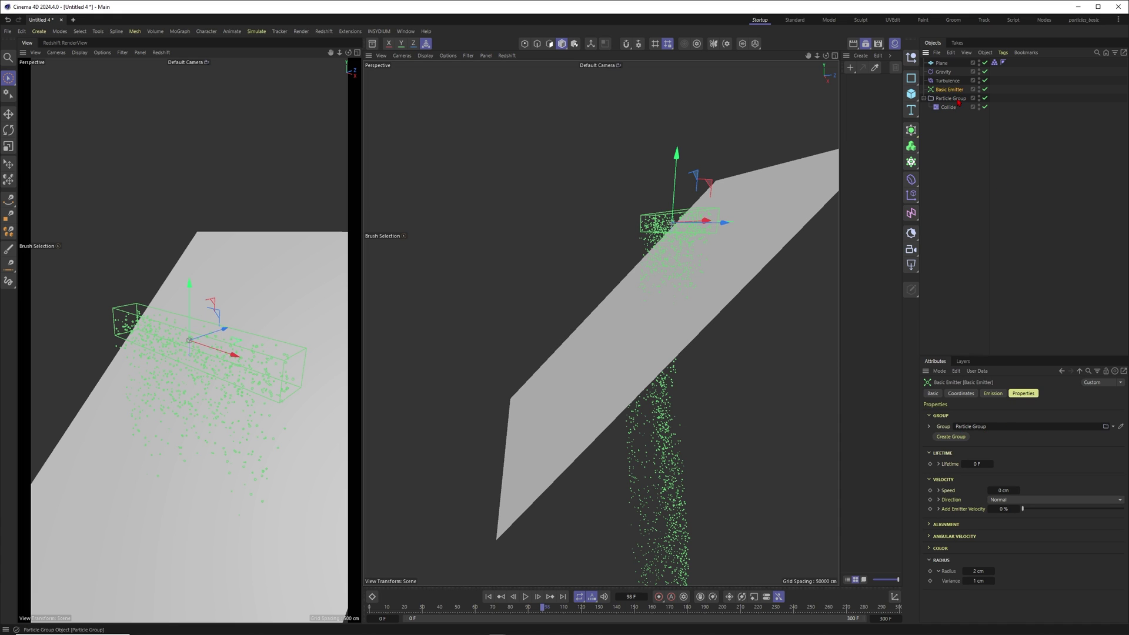
left_click(960, 98)
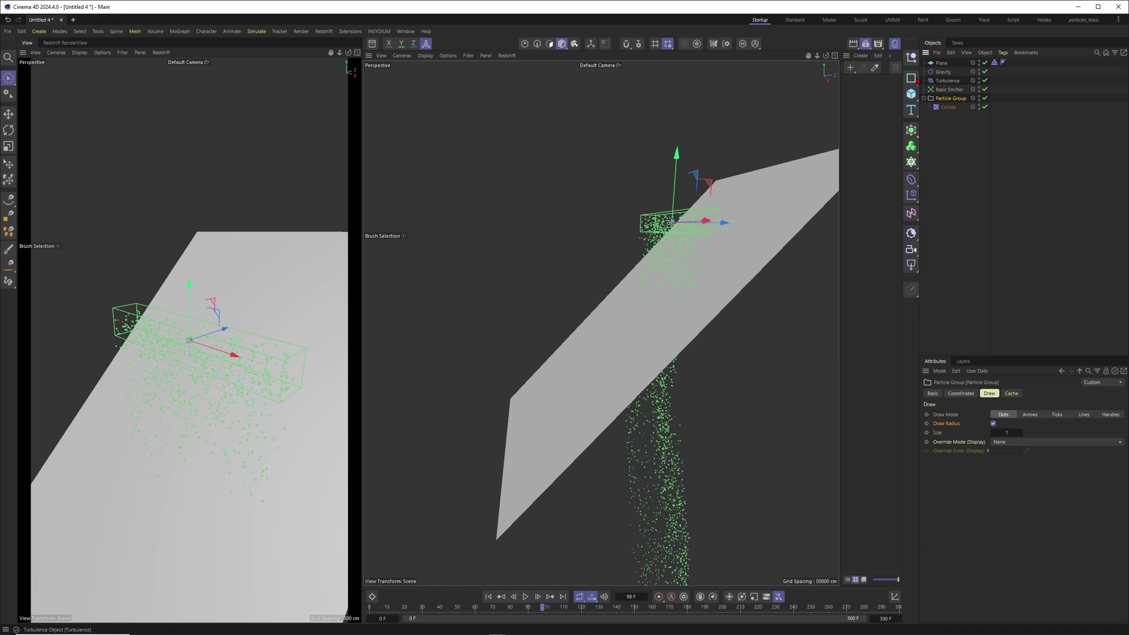
left_click_drag(945, 71, 954, 98)
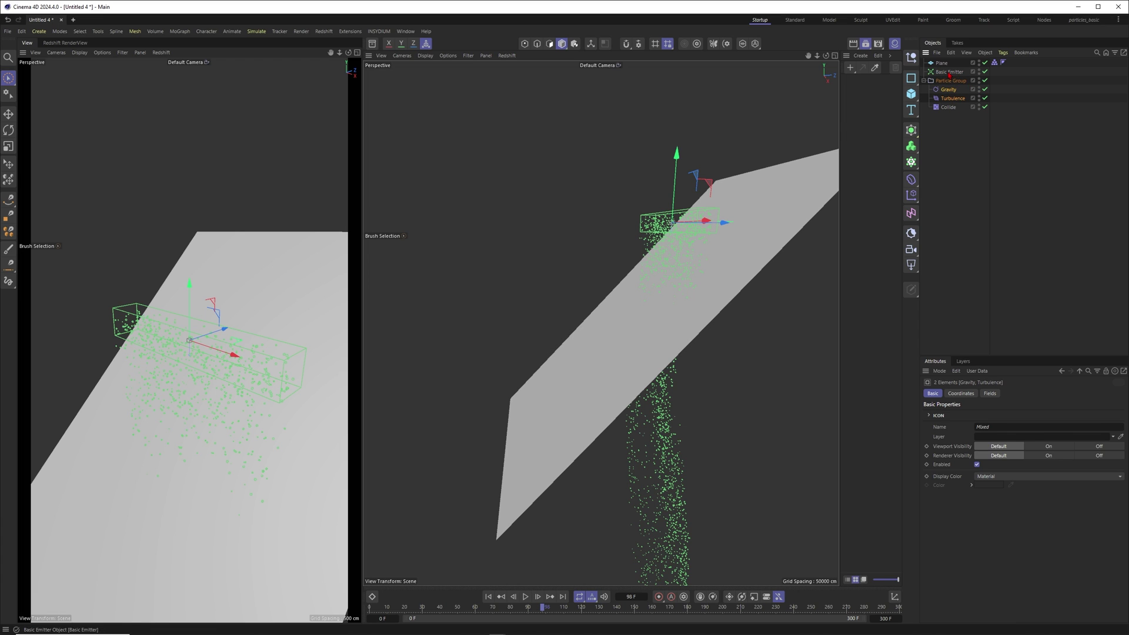
left_click(948, 126)
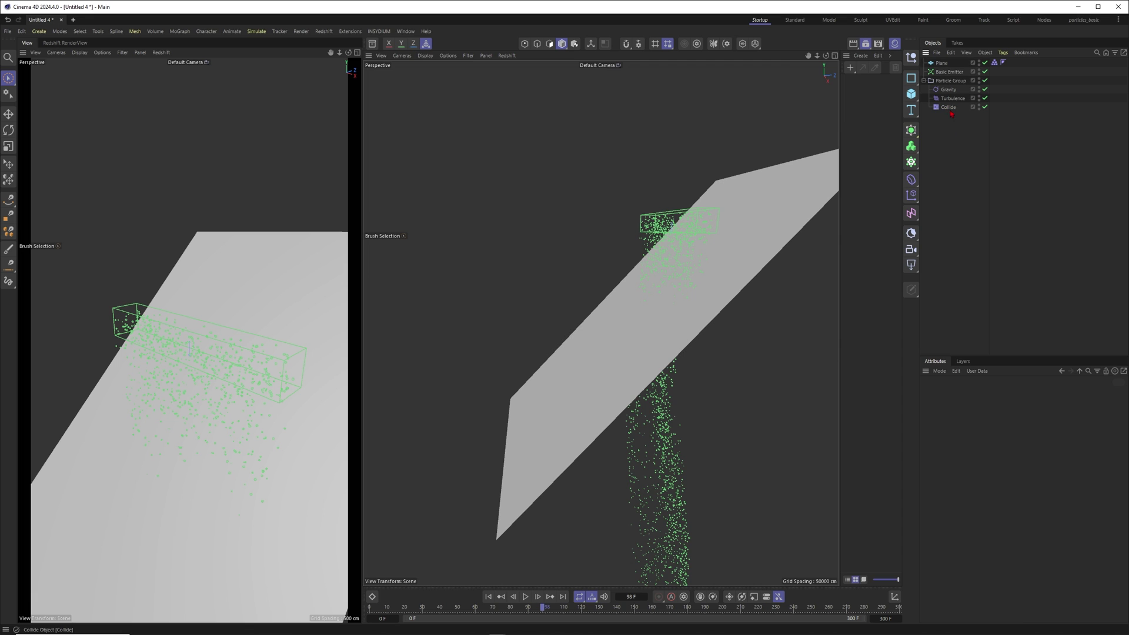
Step: Replay the simulation from the start and check from the side how the particles collide with the plane
left_click(948, 107)
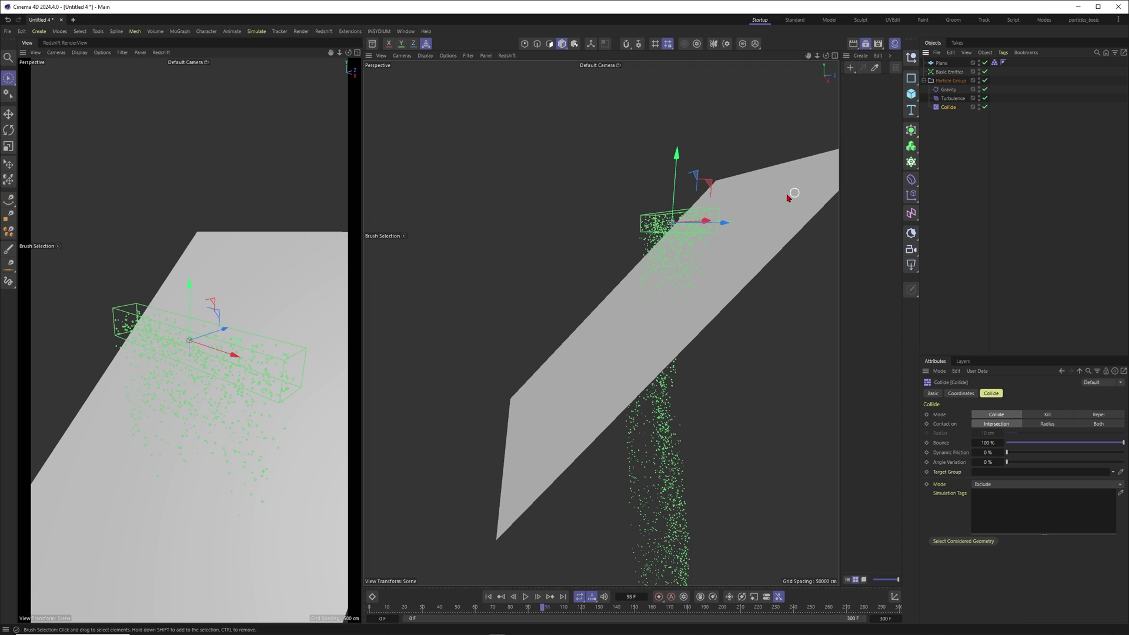
left_click_drag(695, 298, 651, 275, "alt")
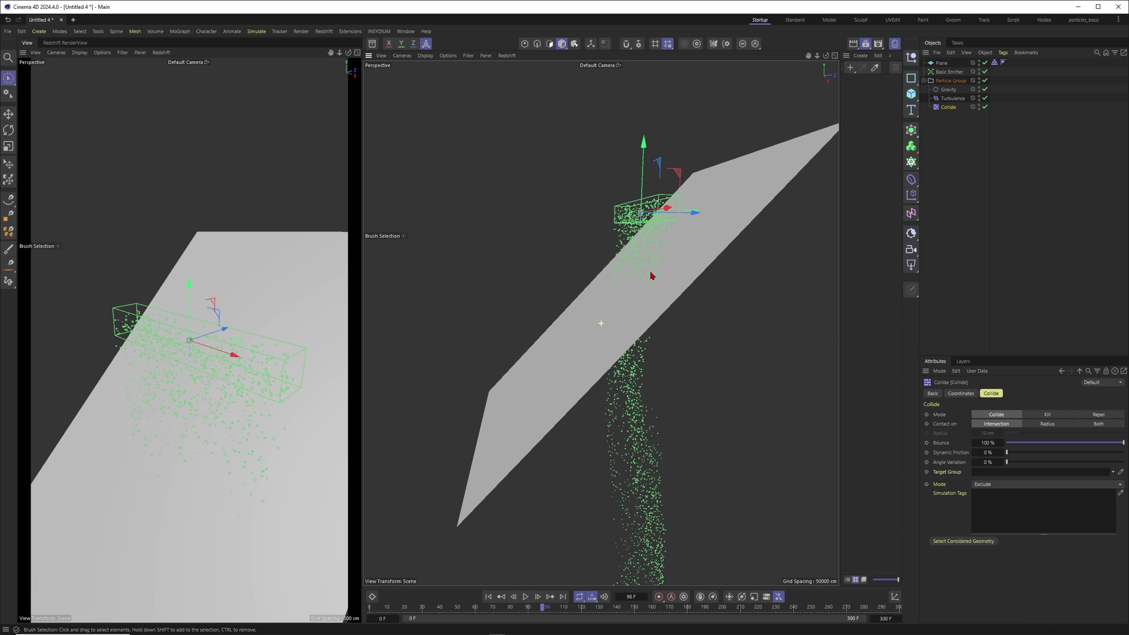
left_click(488, 597)
left_click(524, 597)
mouse_move(633, 318)
left_mouse_down("alt")
mouse_move(577, 315)
mouse_move(625, 307)
left_mouse_up("alt")
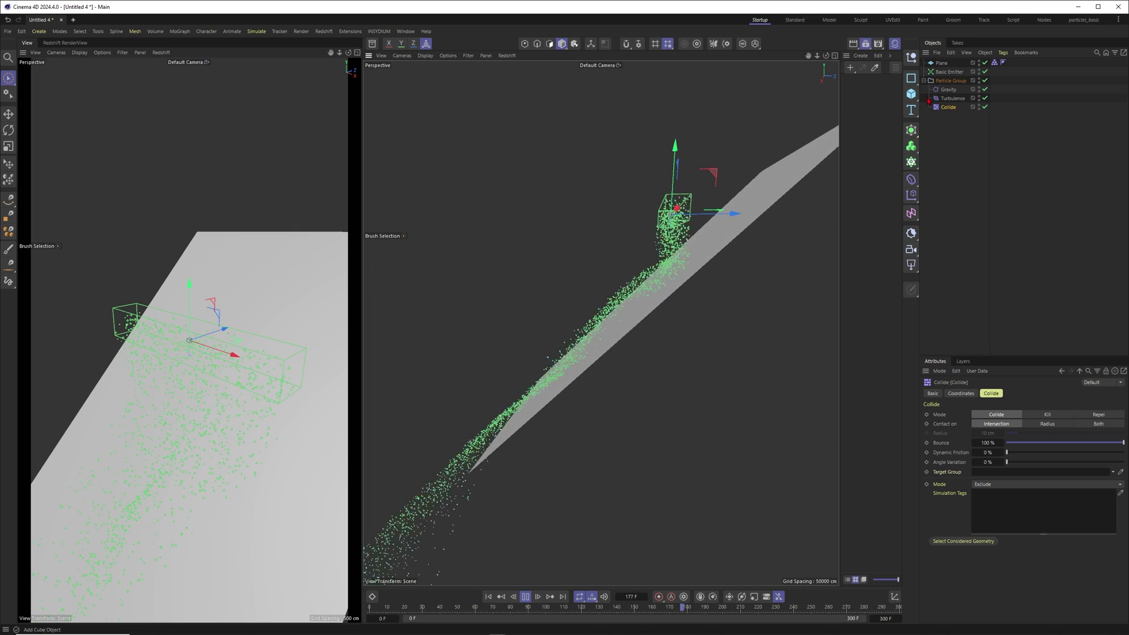
Step: Set the Collide modifier's Bounce to 0 %
left_click(957, 133)
left_click(948, 108)
double_click(988, 443)
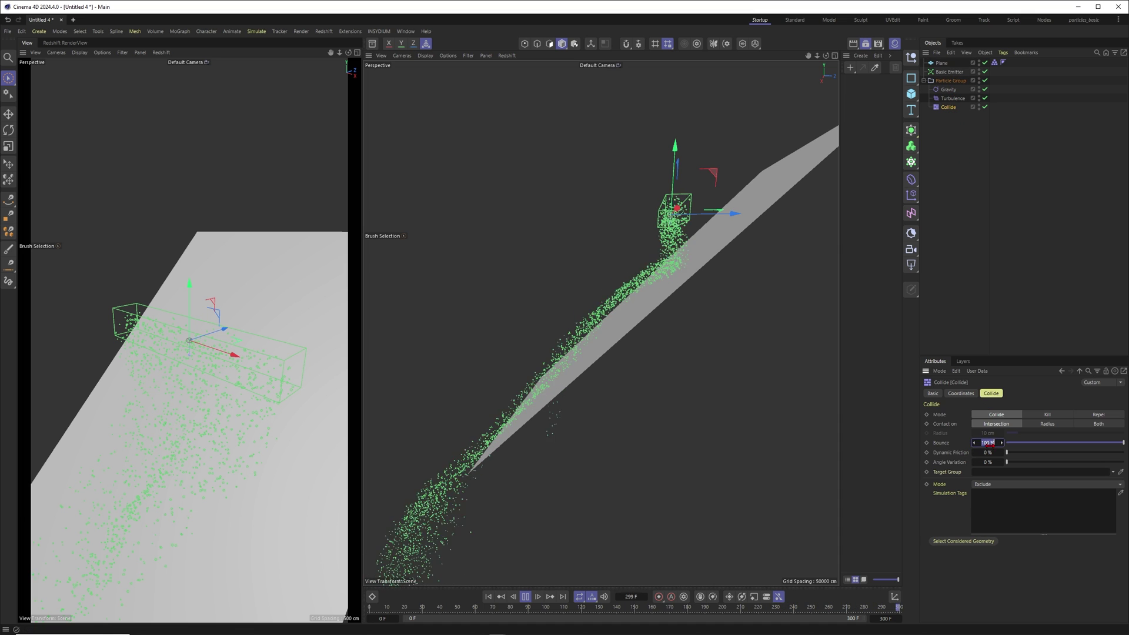
type("0")
key("Return")
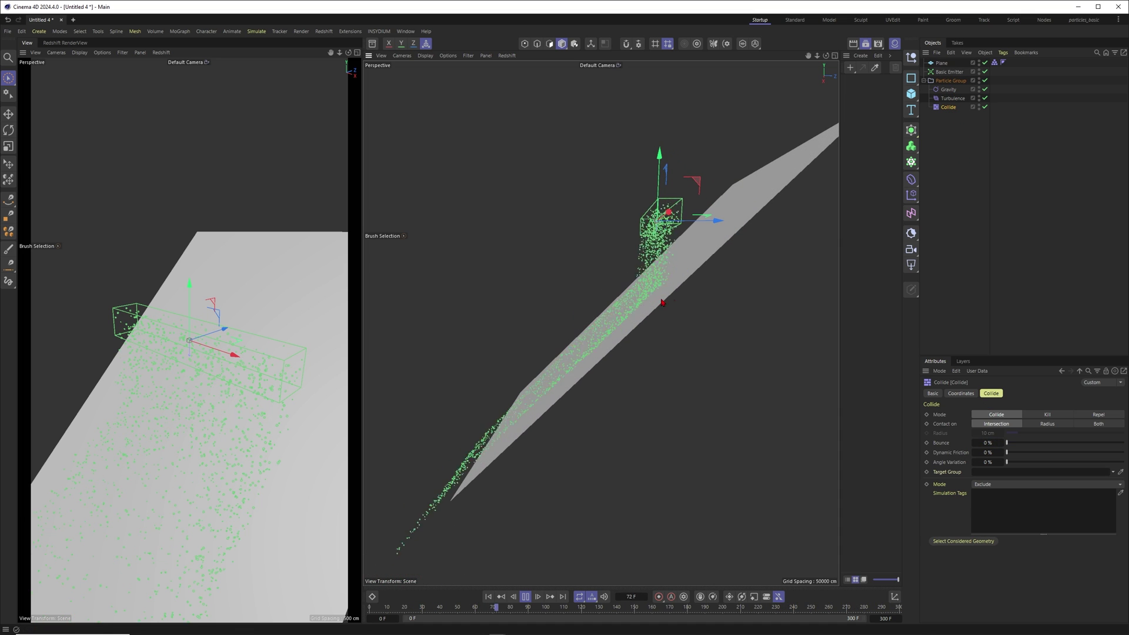
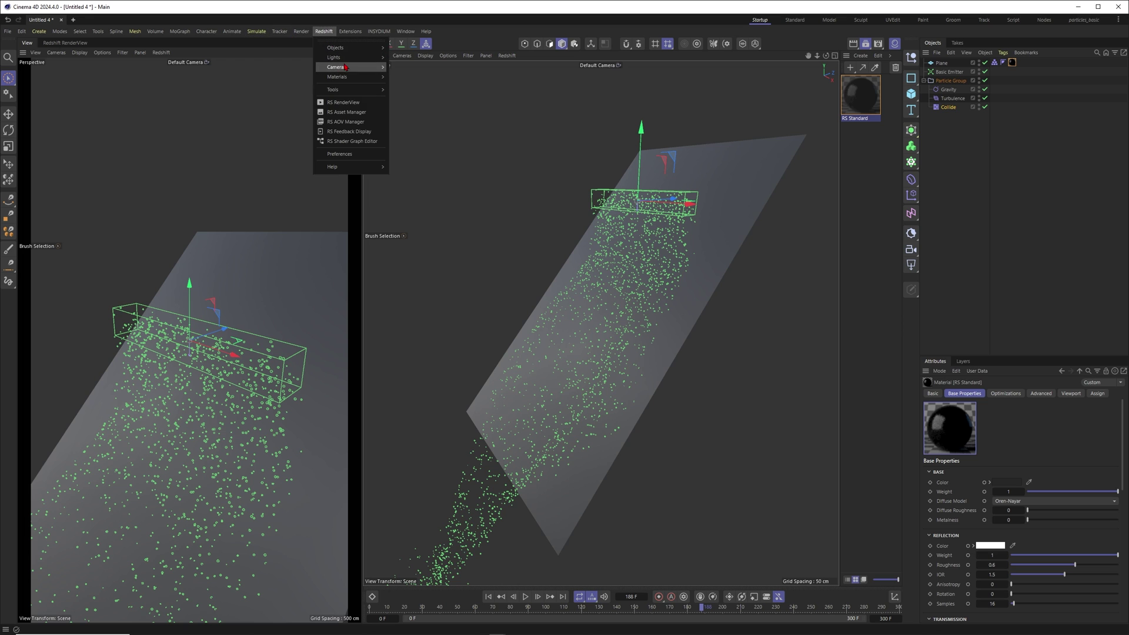
Step: Add a Redshift camera and reset its X, Y and Z position and its heading and pitch to zero
mouse_move(353, 68)
left_click(412, 73)
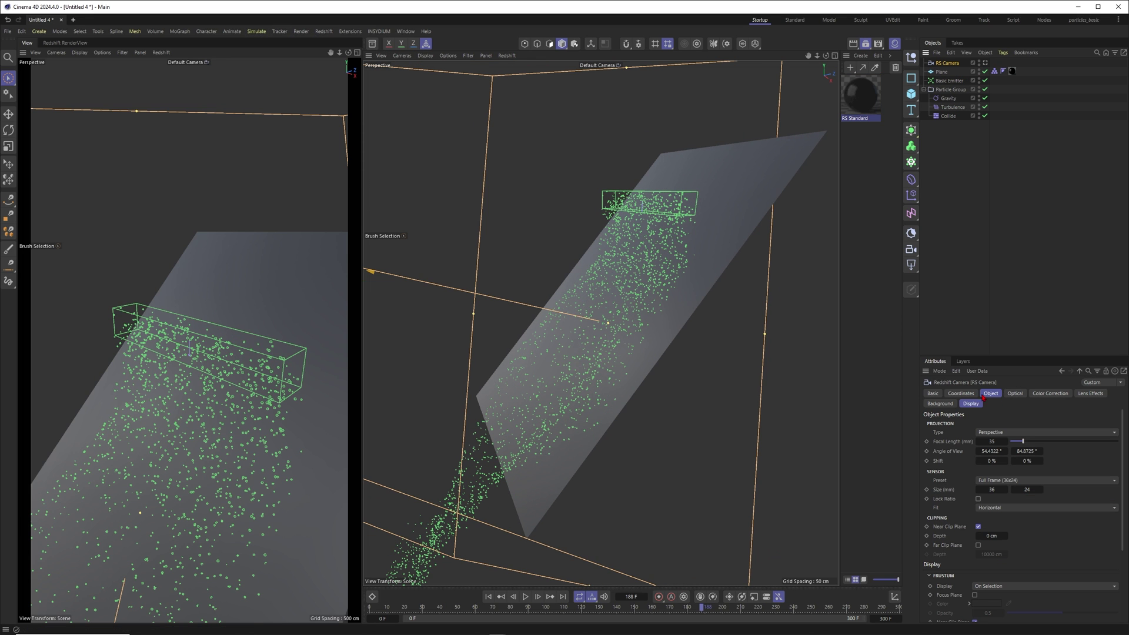
left_click(960, 393)
right_click(979, 437)
right_click(979, 446)
right_click(979, 456)
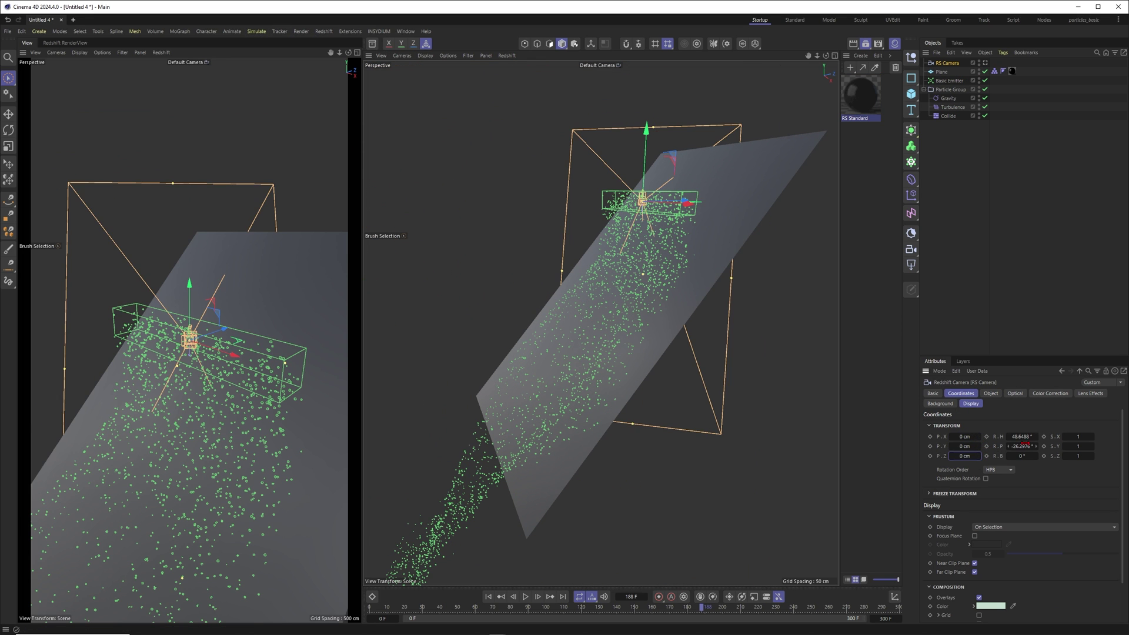
right_click(1036, 437)
right_click(1036, 447)
Step: Move the camera back from the emitter to a Z position of about -1110 cm
left_click_drag(675, 273, 631, 273, "alt")
left_click_drag(713, 199, 510, 200)
right_click_drag(633, 255, 602, 276, "alt")
middle_click_drag(606, 274, 633, 266, "alt")
left_click_drag(634, 266, 549, 214, "alt")
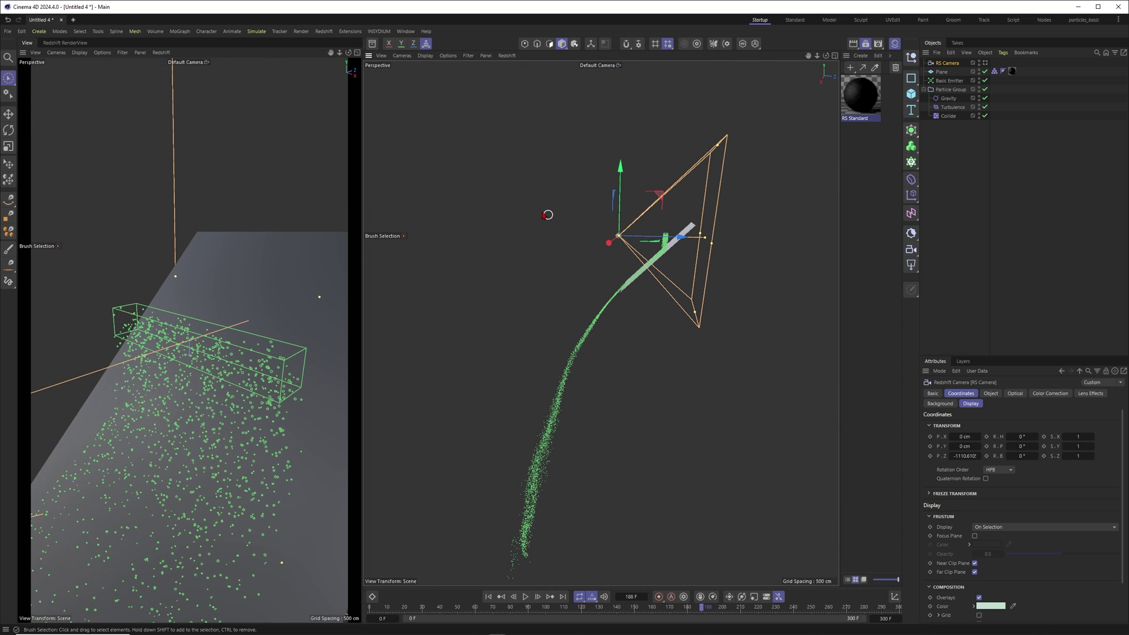
Step: Look through the RS Camera and make the larger viewport the render view
left_click(985, 63)
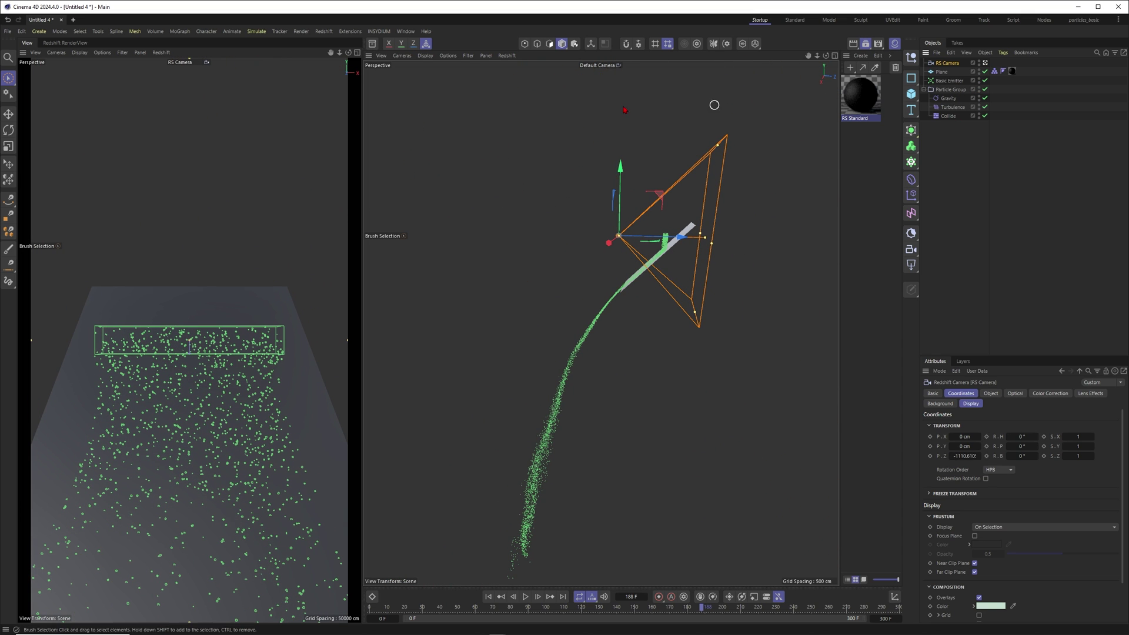
left_click(381, 55)
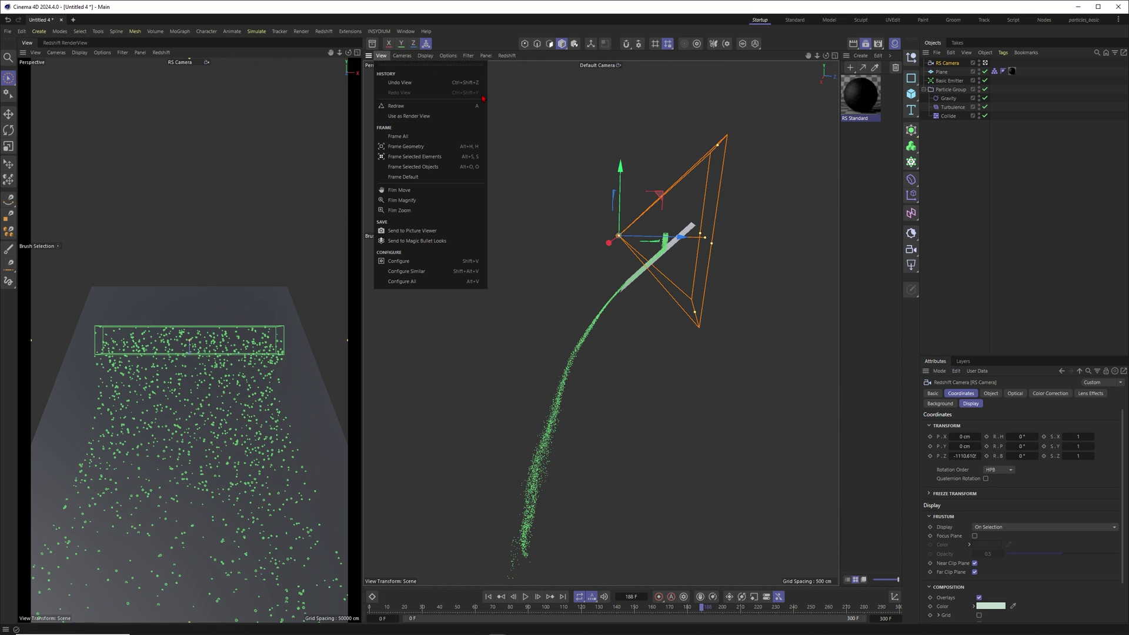
left_click(400, 116)
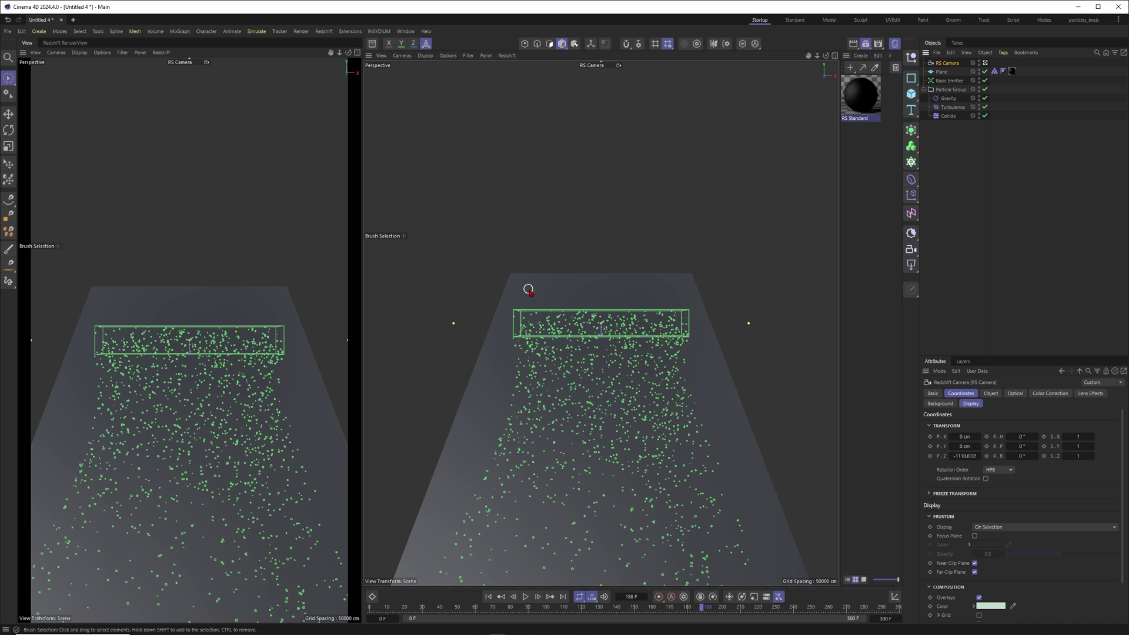
Step: Switch the RS Camera's projection to Orthographic and set its Y position to -484 cm
left_click(991, 393)
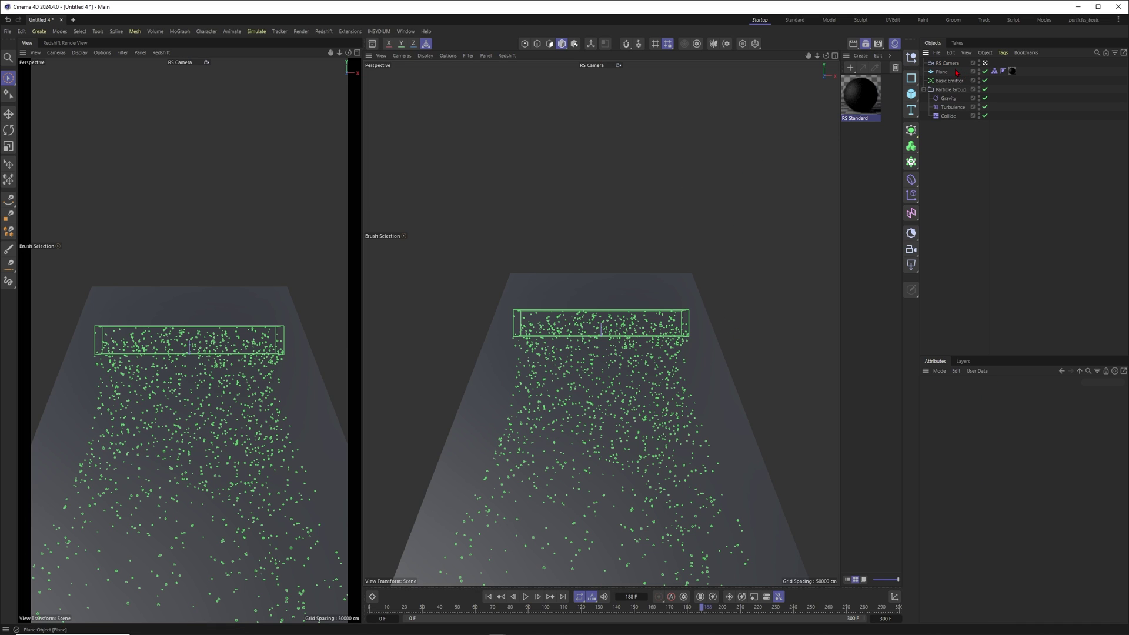
left_click(1018, 432)
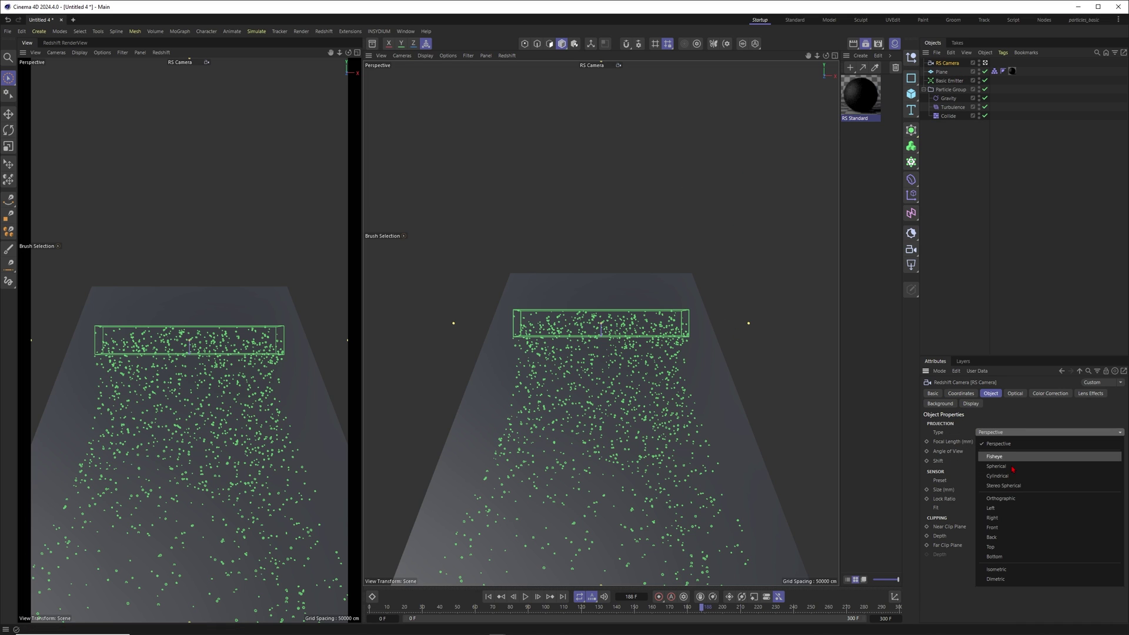
left_click(999, 498)
left_click_drag(944, 404, 969, 403)
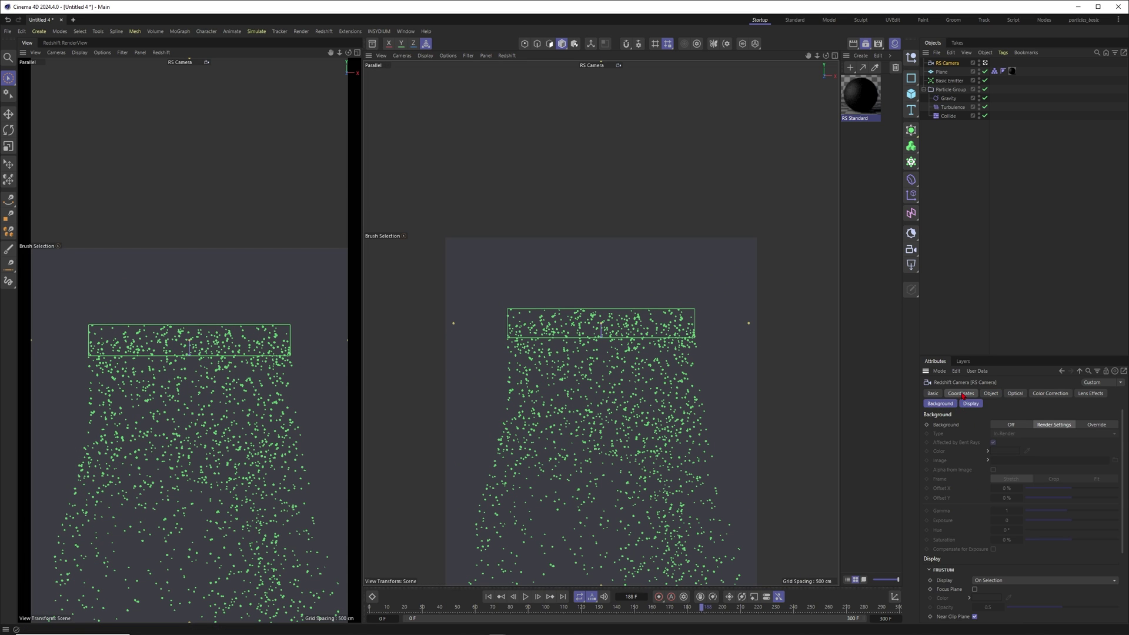
left_click(962, 394)
mouse_move(964, 446)
left_mouse_down()
mouse_move(690, 506)
mouse_move(720, 478)
mouse_move(747, 474)
left_mouse_up()
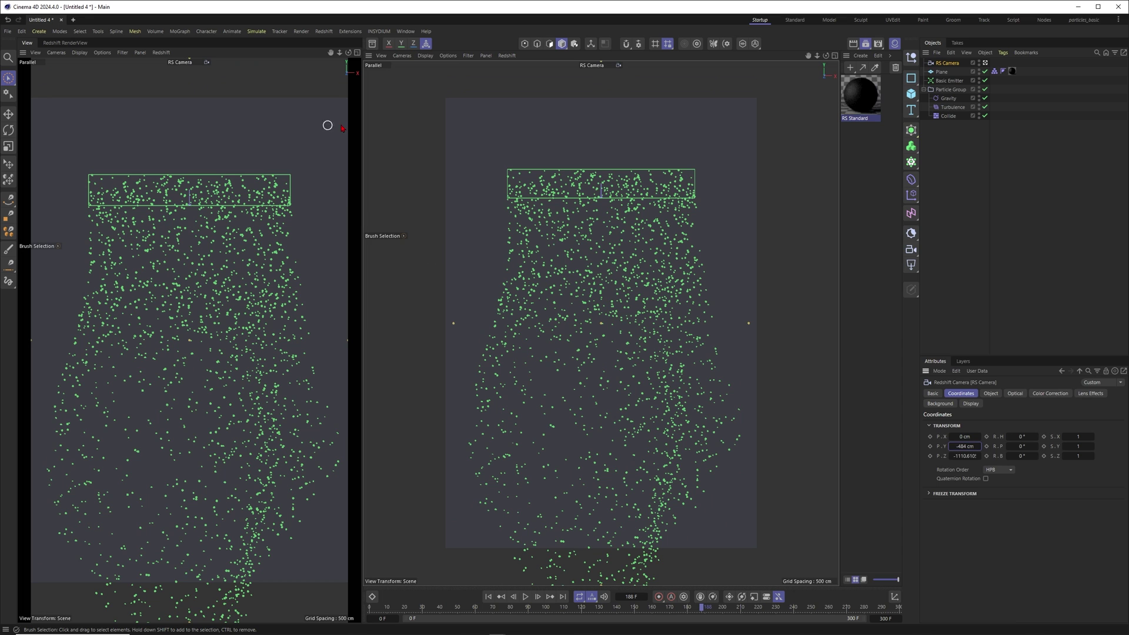
Step: Lengthen the plane to cover the camera view's full height and replay the simulation from the start
left_click(617, 126)
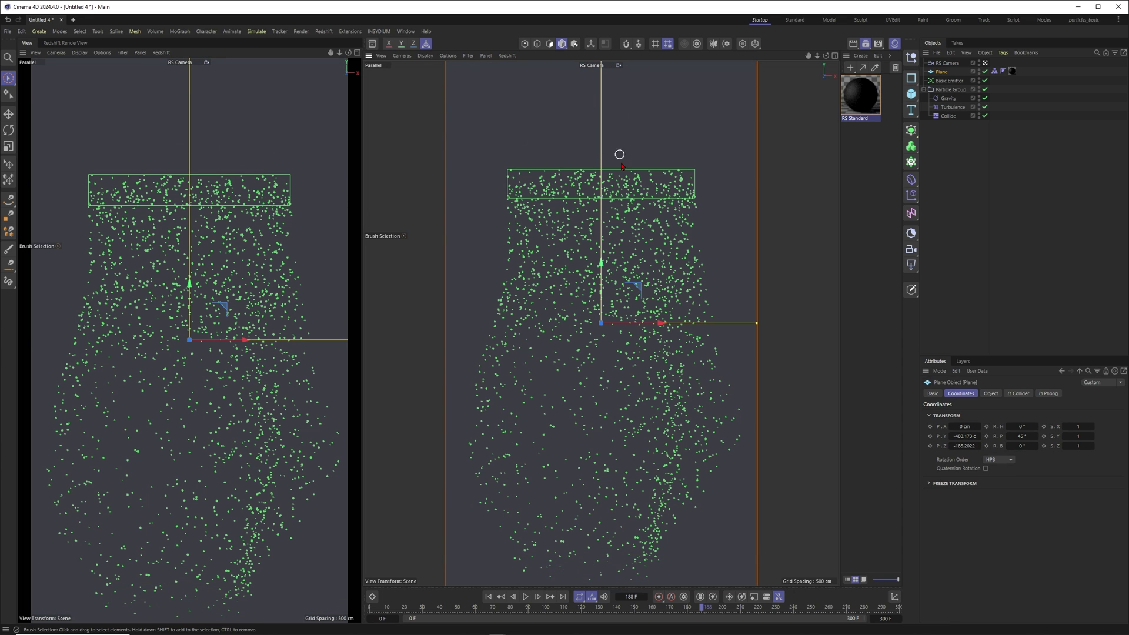
left_click(952, 197)
left_click(489, 596)
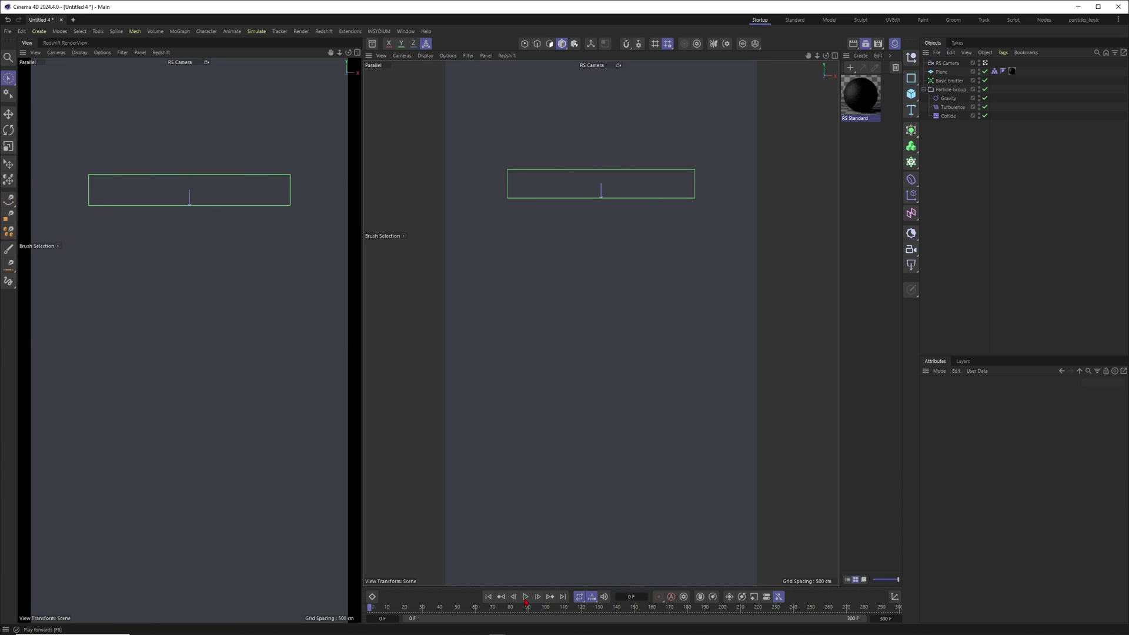
left_click(525, 597)
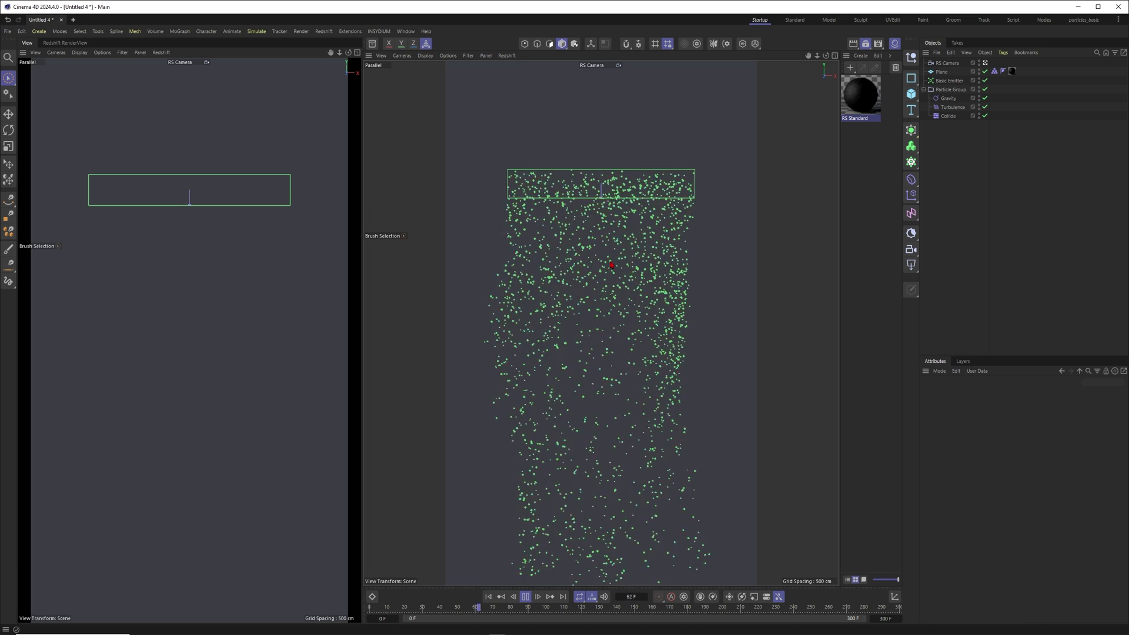
Step: Try a Turbulence strength of 50 cm and replay the particle simulation from the start
left_click(527, 597)
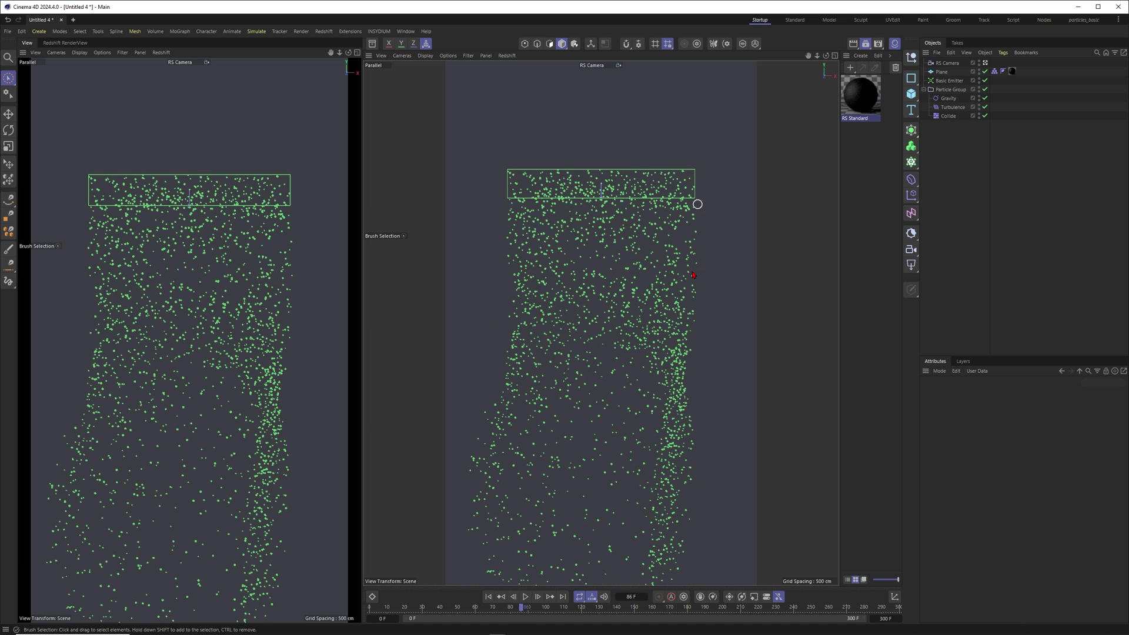
left_click(952, 107)
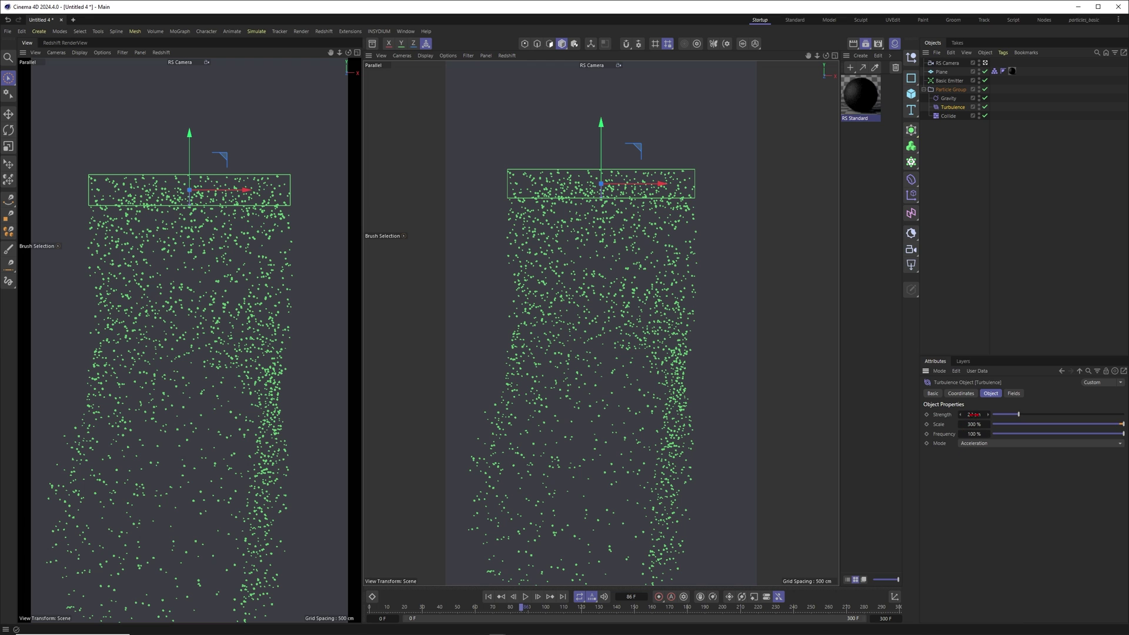
left_click(969, 416)
type("50")
key("Return")
left_click(489, 596)
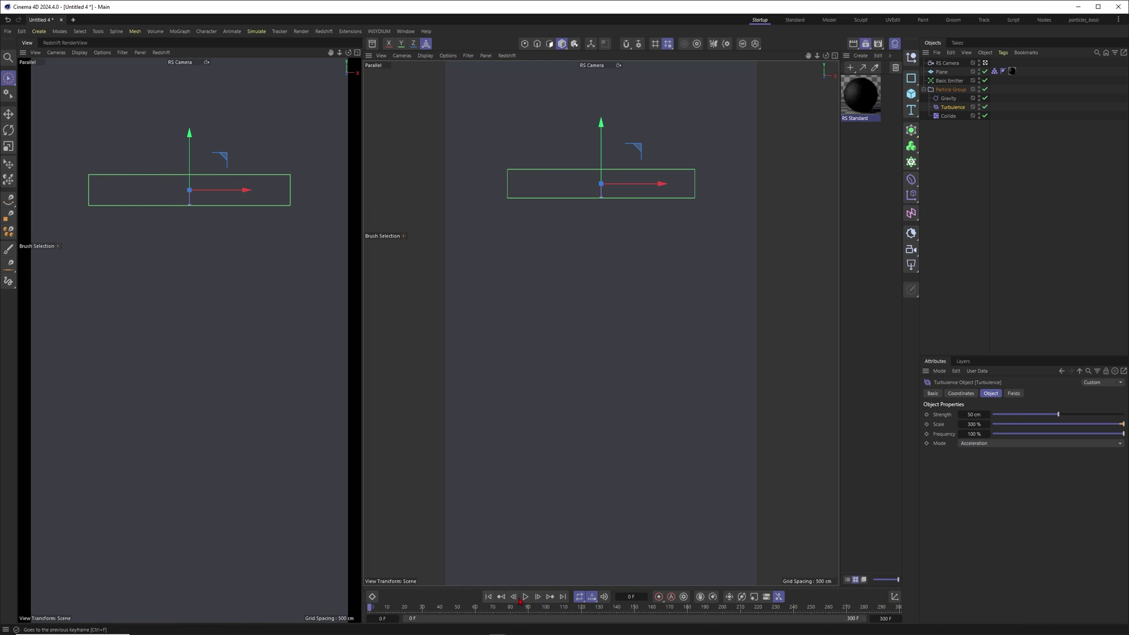
left_click(525, 597)
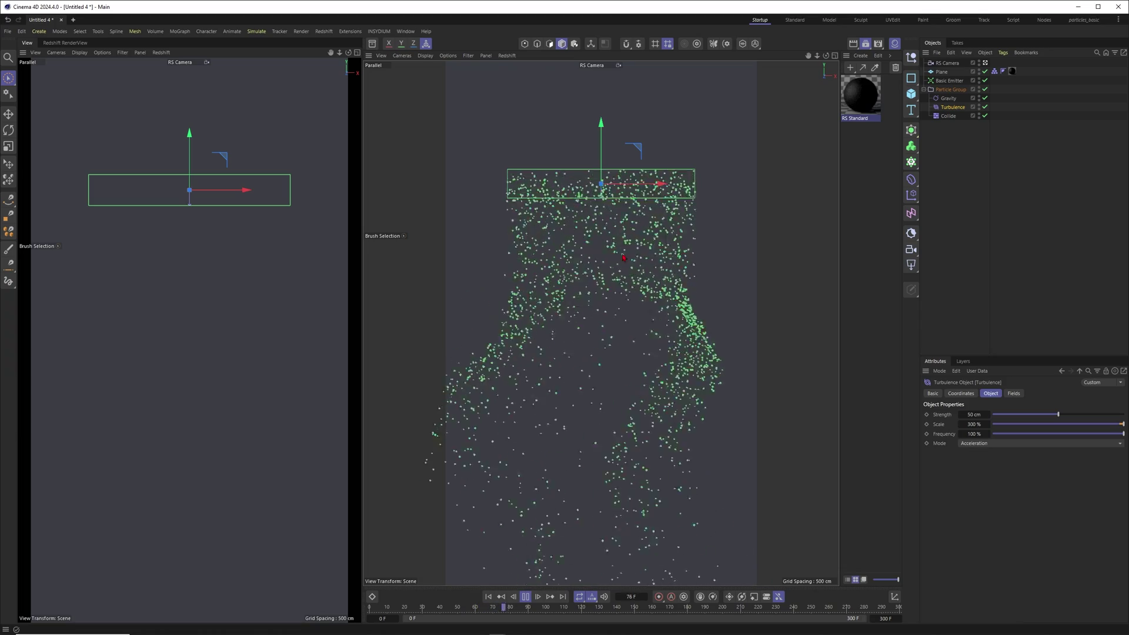
Step: Set the Turbulence strength to 15 cm and replay the simulation from the start
left_click(974, 415)
type("15")
key("Return")
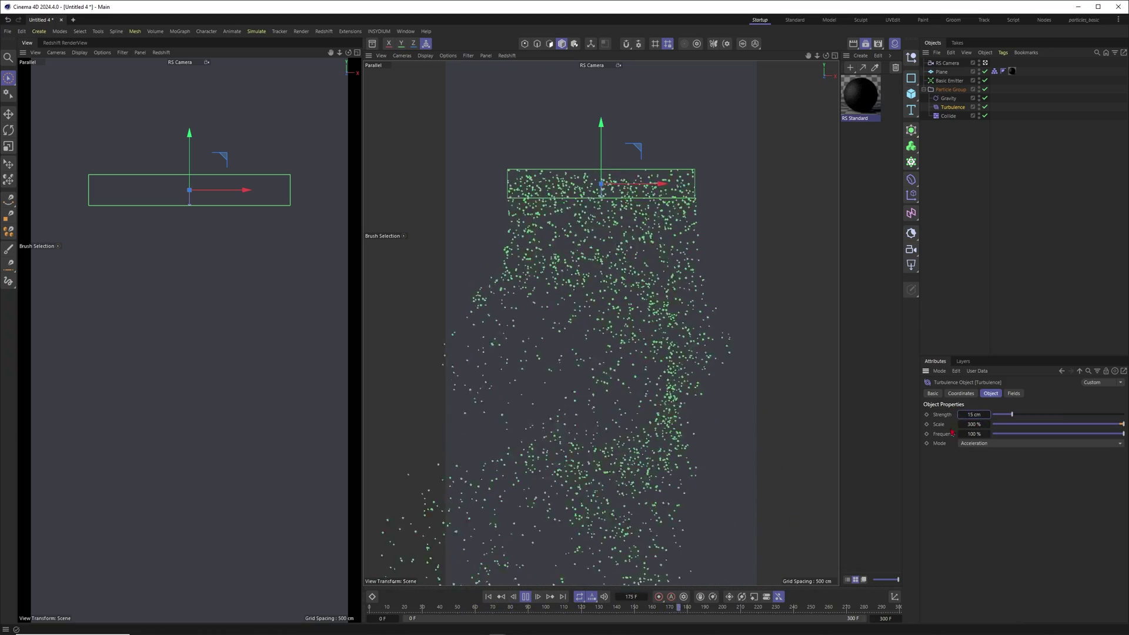
left_click(488, 596)
left_click(524, 596)
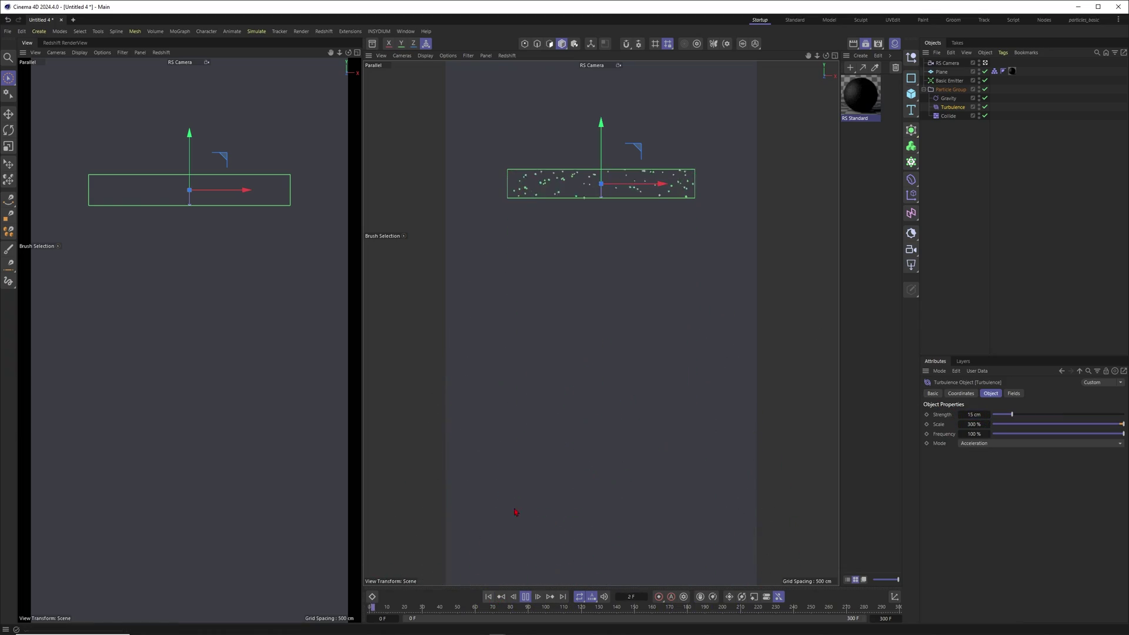
Step: Leave the camera view and move the Basic Emitter up and back along the tilted plane to about Y 266 cm, Z 217 cm
left_click_drag(667, 261, 656, 259, "alt")
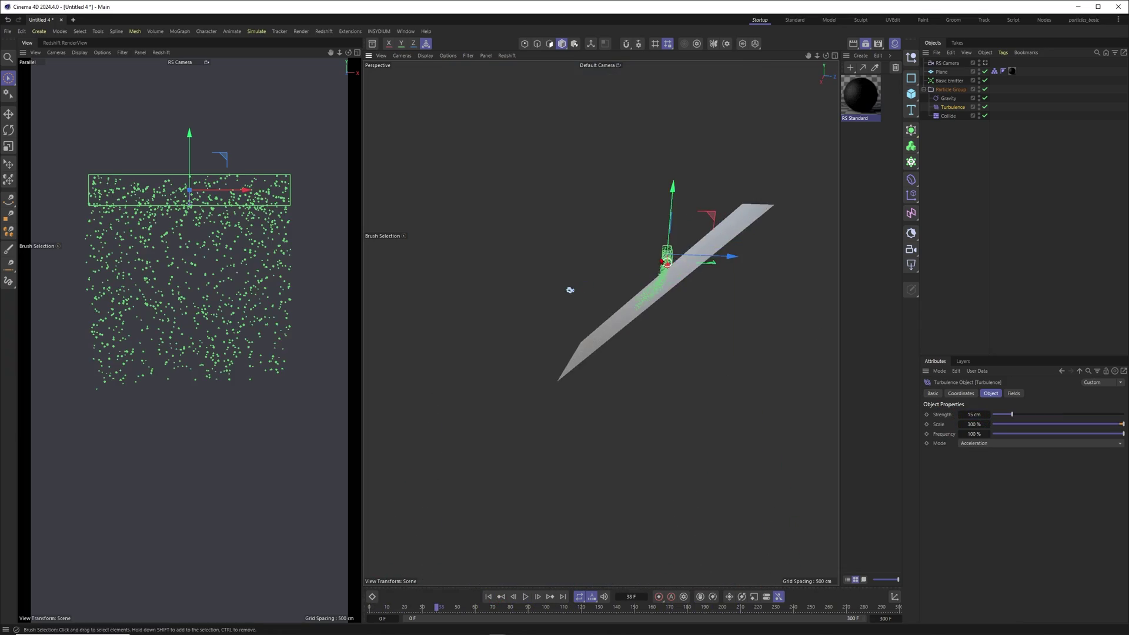
left_click(714, 208)
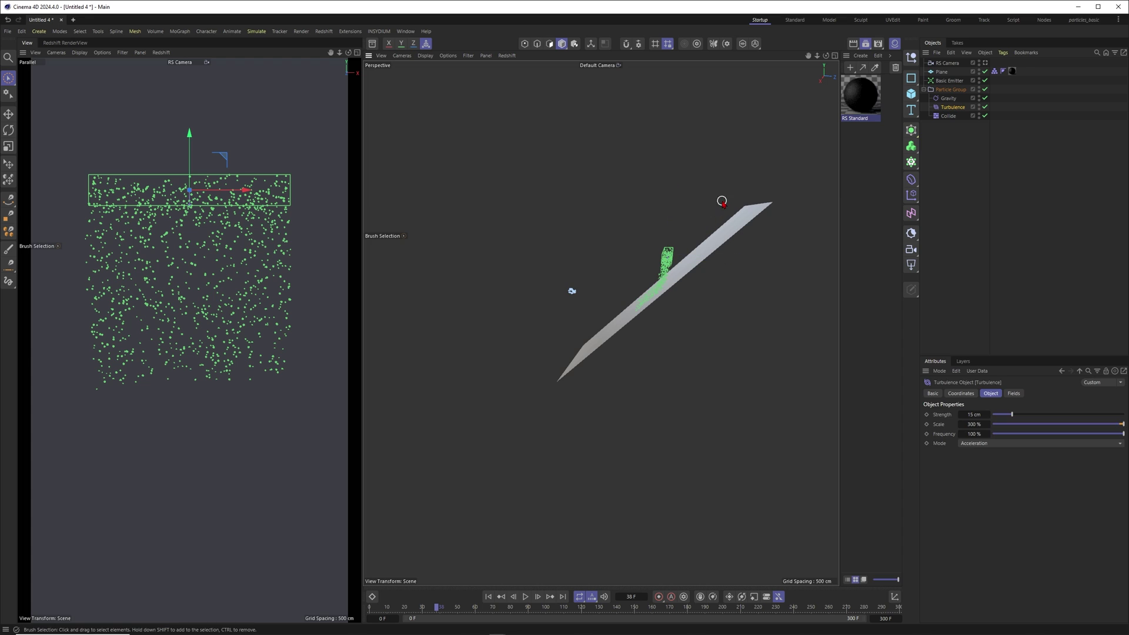
left_click(947, 81)
left_click(488, 596)
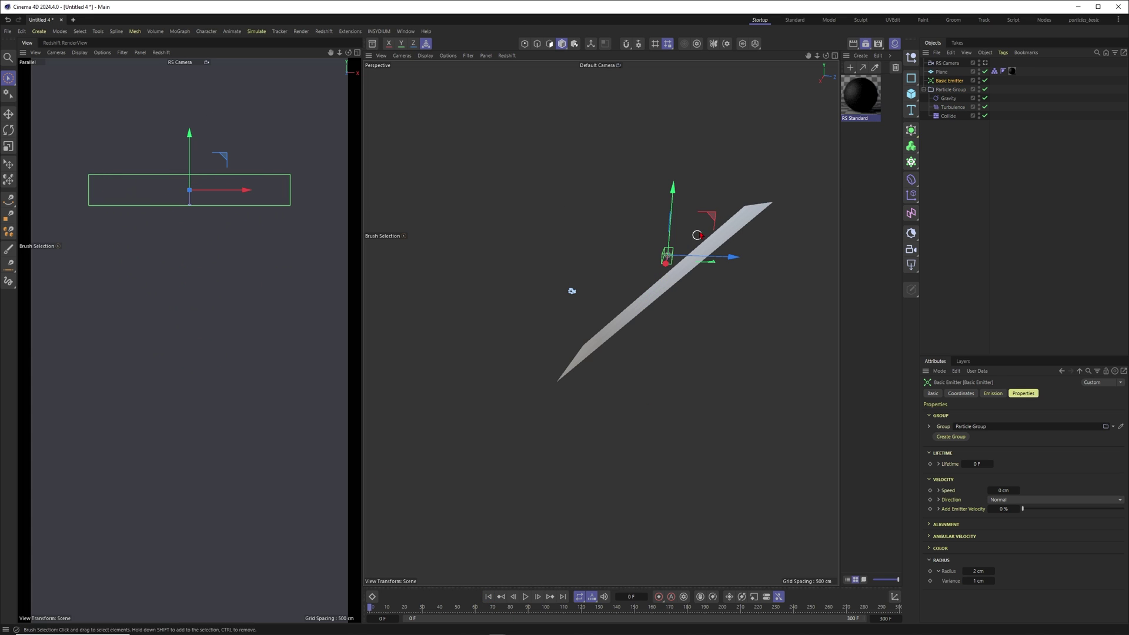
left_click_drag(713, 222, 737, 193)
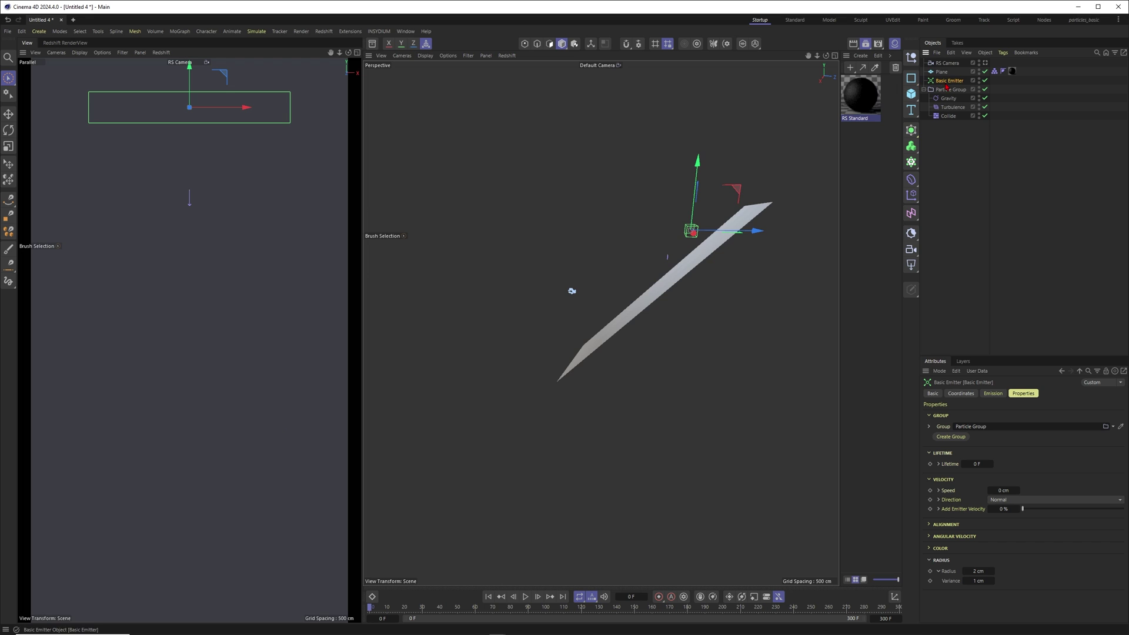
Step: Widen the Basic Emitter to 908 cm in X and move it slightly further up and back above the plane
left_click_drag(453, 197, 580, 204, "alt")
left_click(992, 392)
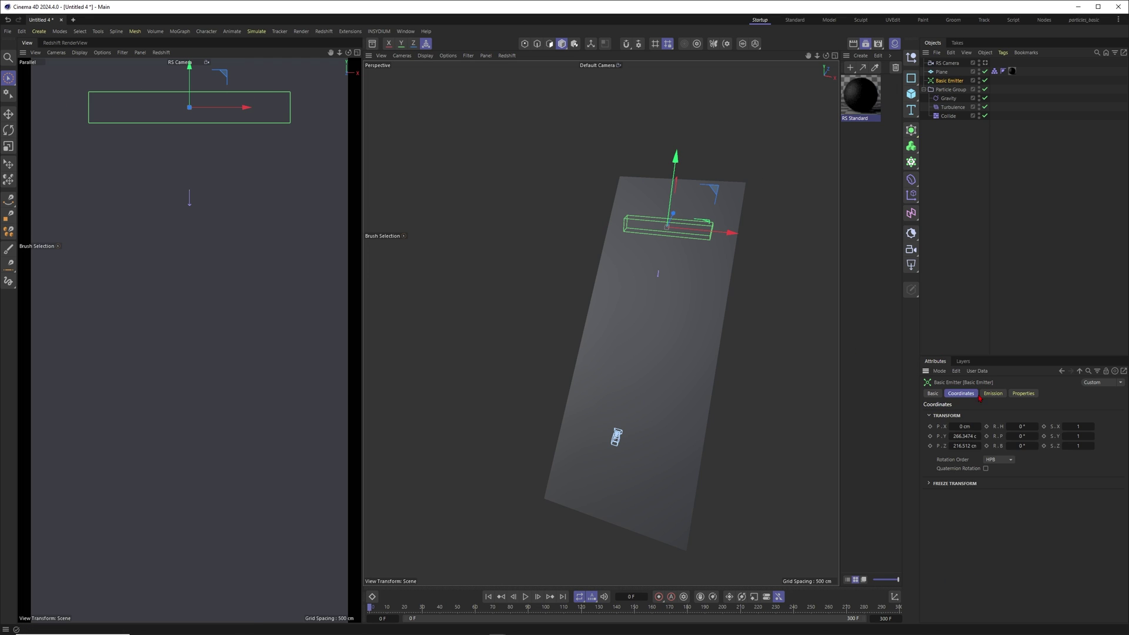
left_click_drag(959, 424, 1078, 407)
left_click_drag(733, 257, 592, 258, "alt")
left_click_drag(774, 184, 789, 177)
left_click_drag(743, 222, 738, 246)
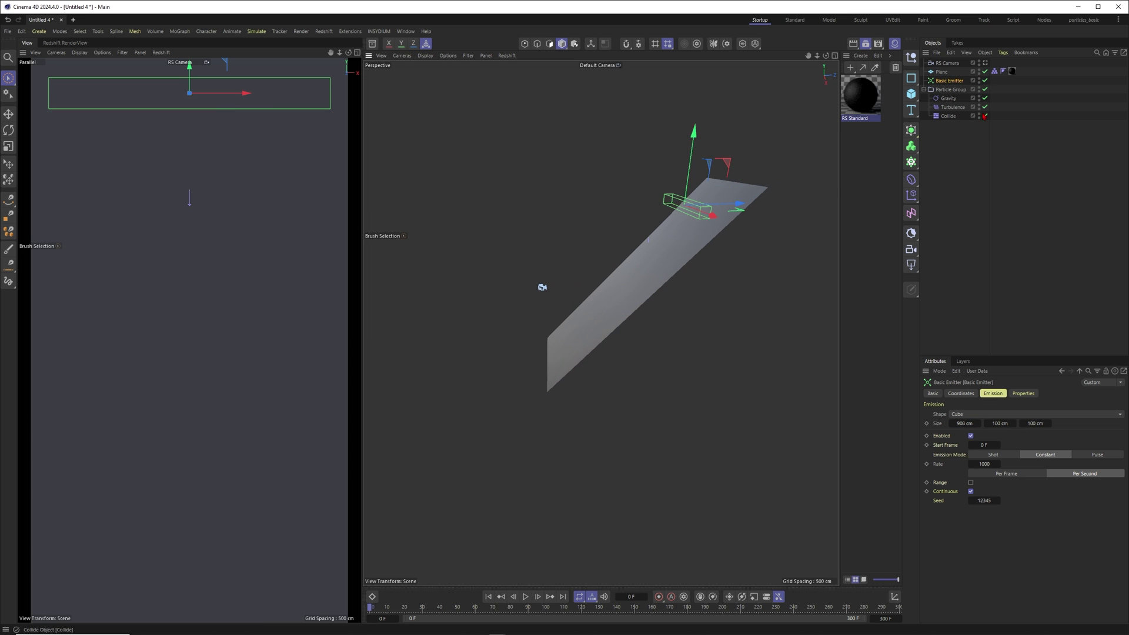
Step: Look through the RS Camera and replay the simulation from the start to check the widened emission
left_click(984, 63)
left_click(489, 596)
left_click(526, 597)
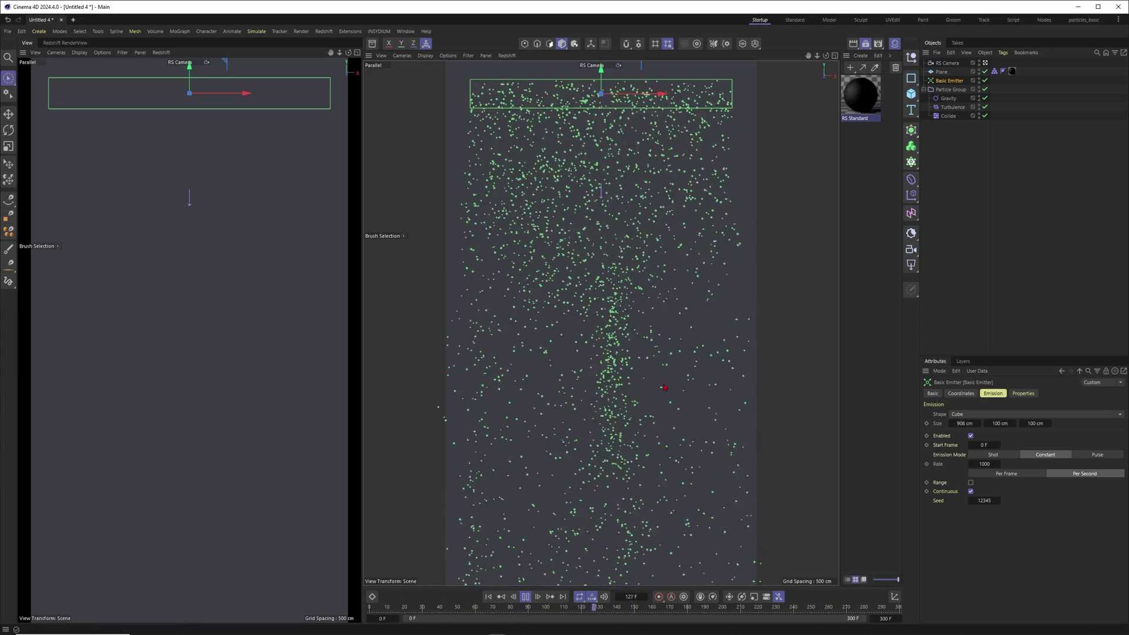
left_click(525, 597)
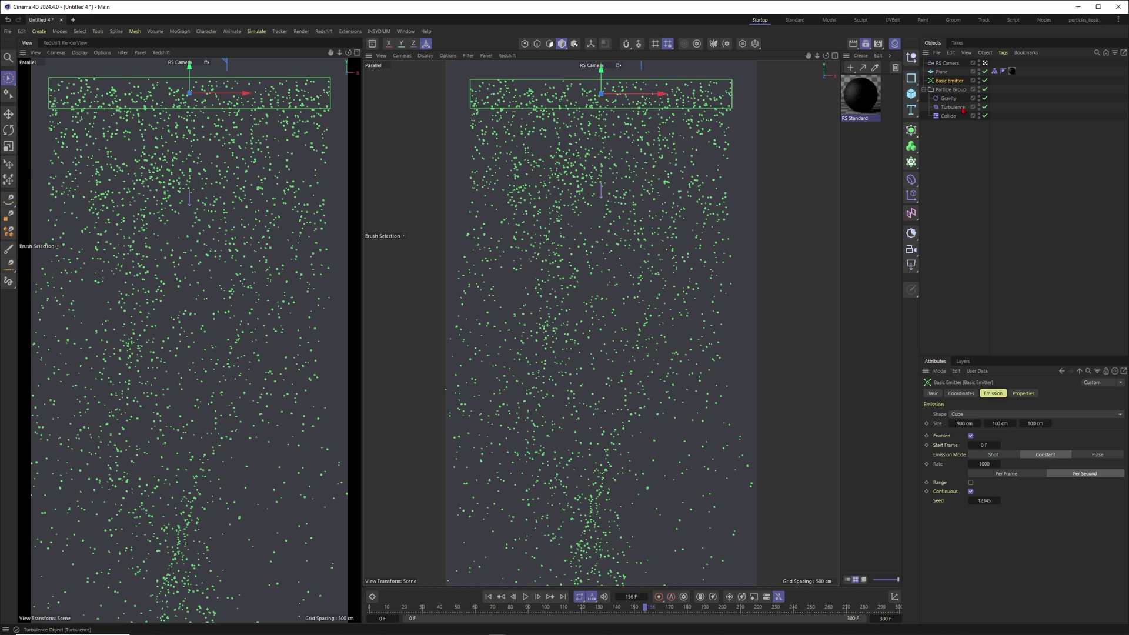
Step: Disable Turbulence, add a Flock modifier to the Particle Group above Collide, and replay the simulation
left_click(984, 107)
left_click(257, 32)
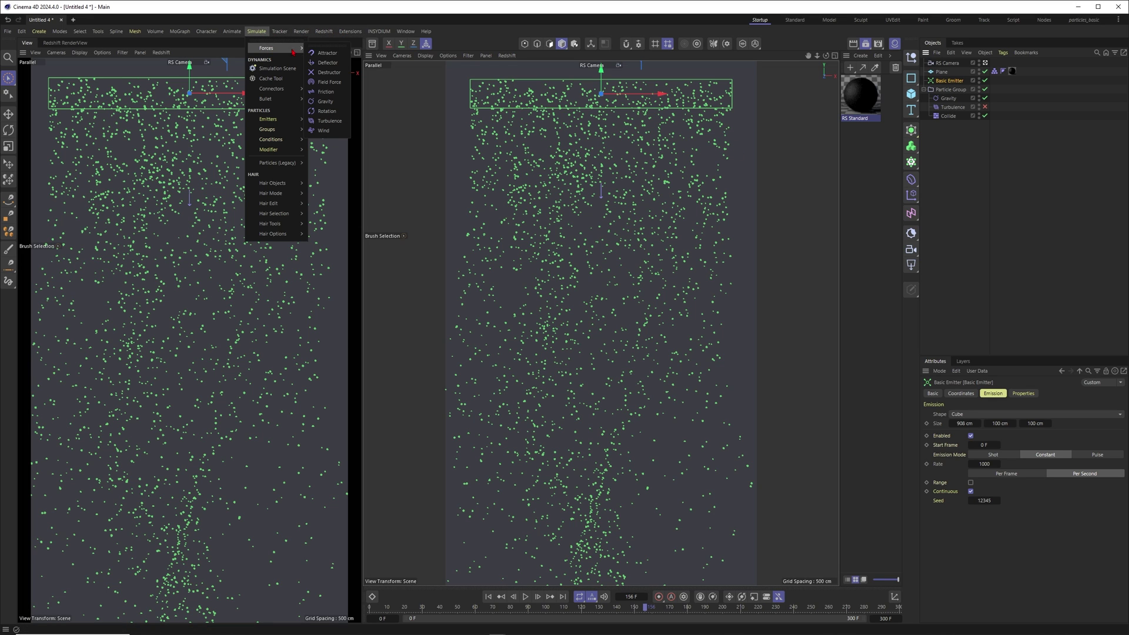
mouse_move(278, 151)
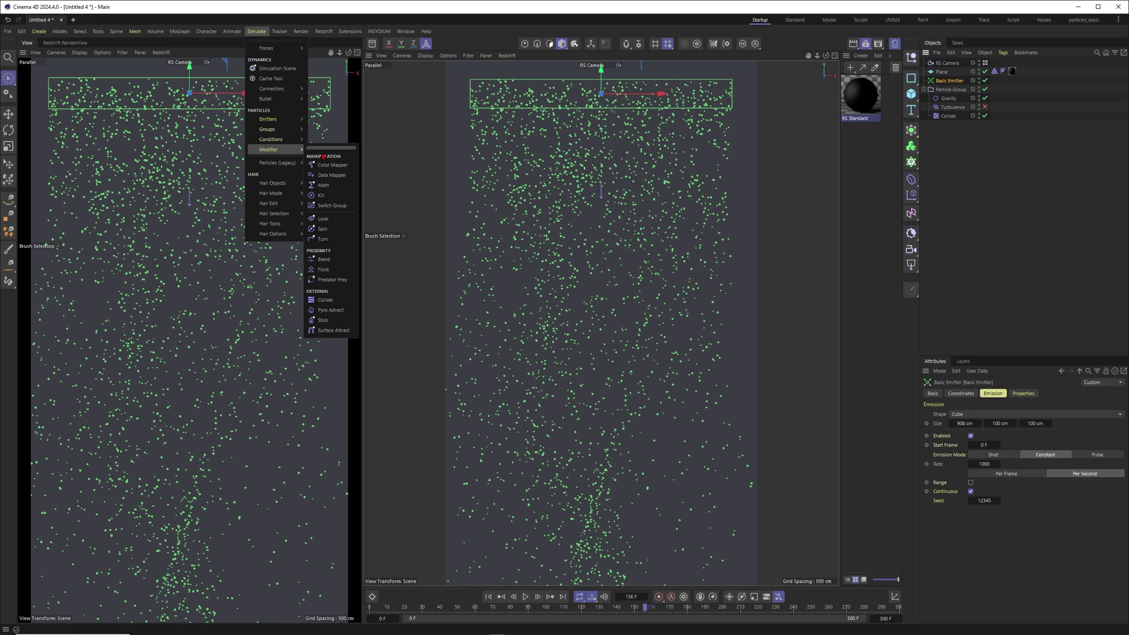
left_click(326, 269)
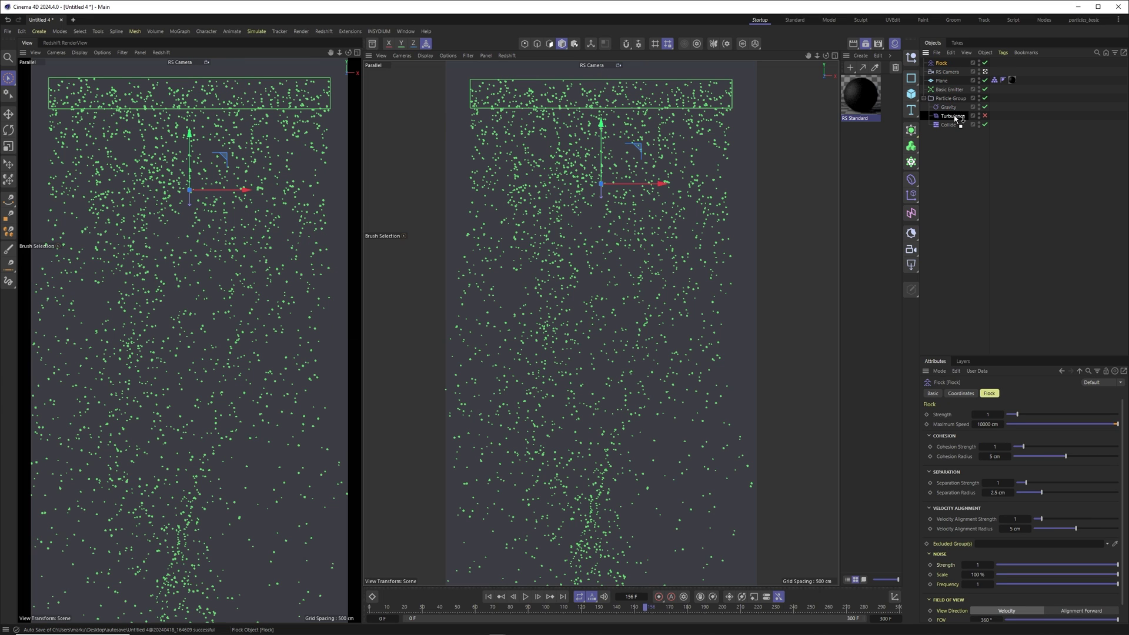
left_click_drag(956, 118, 952, 119)
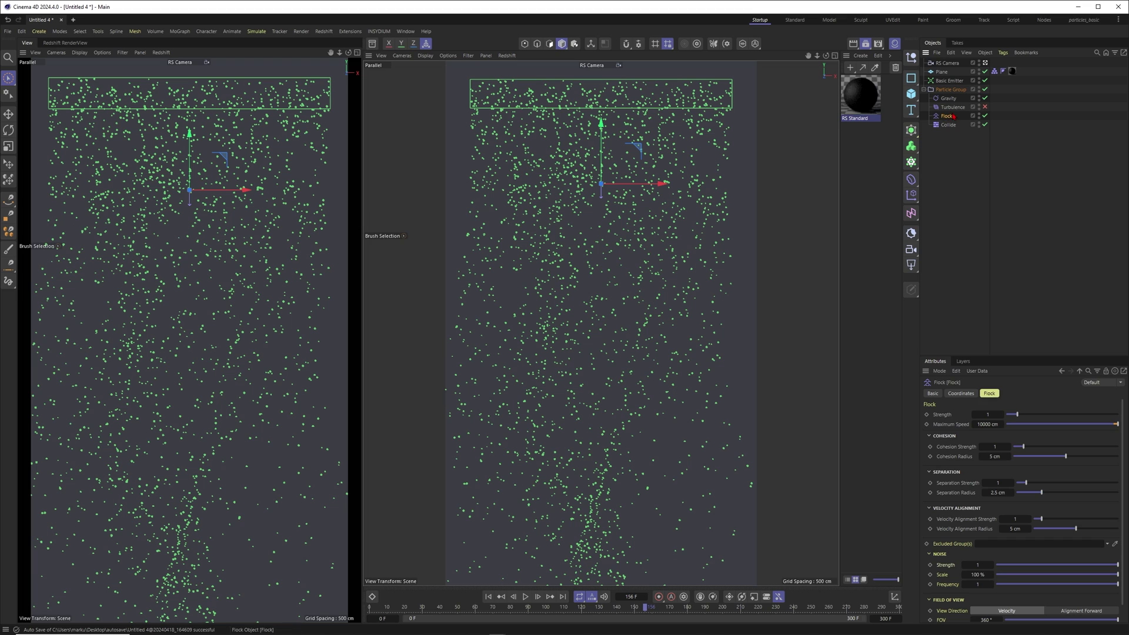
left_click(488, 597)
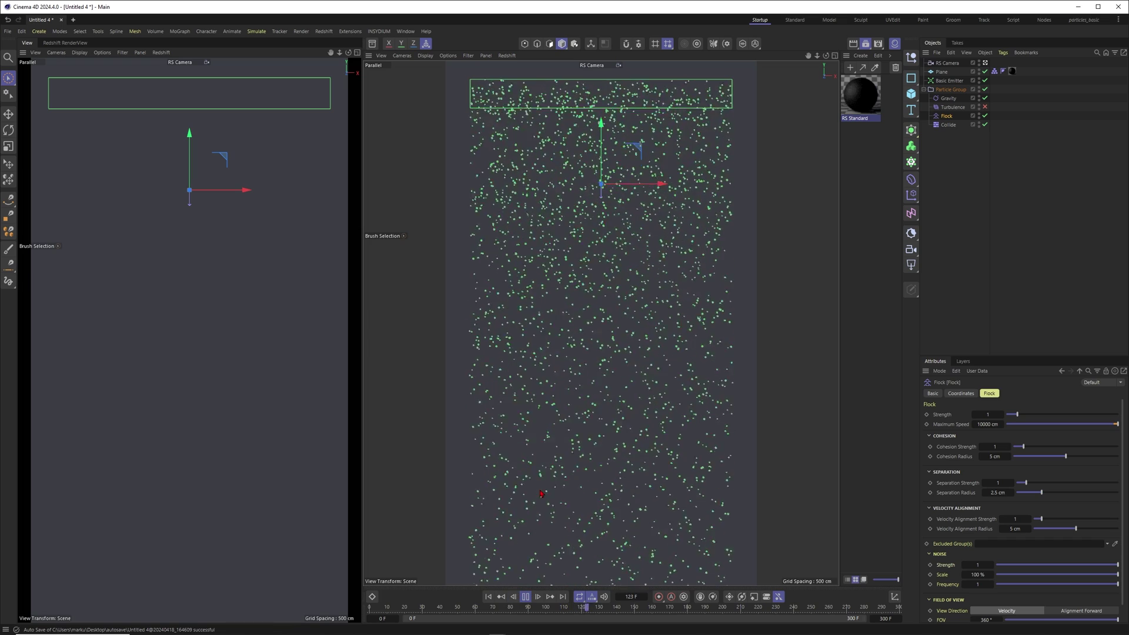
key("F8")
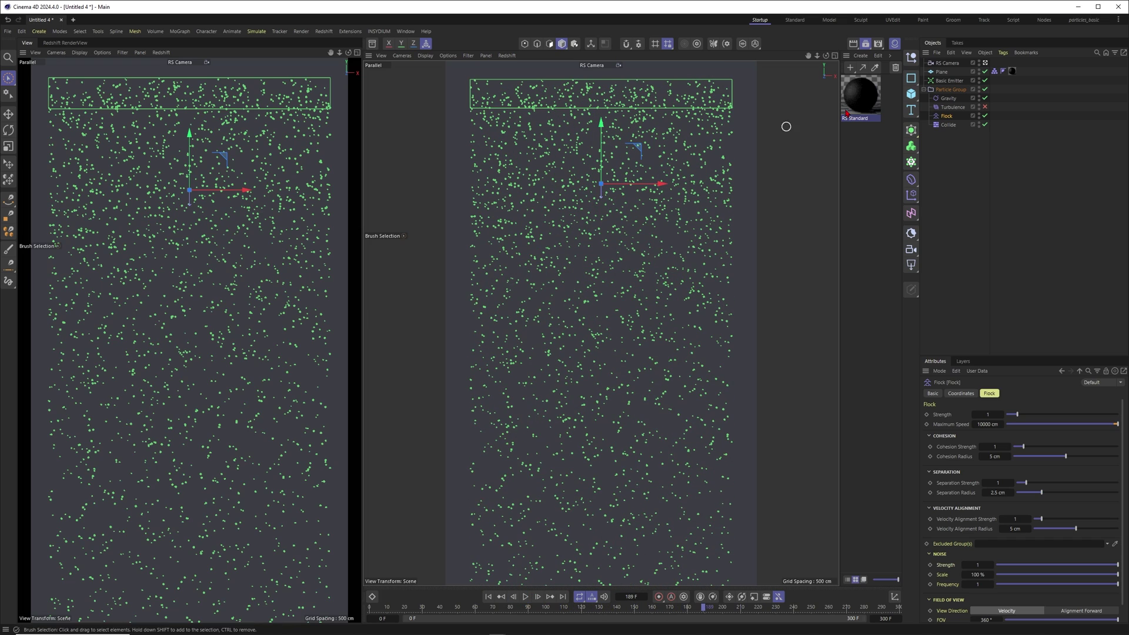
Step: Raise the Basic Emitter's emission rate for a much denser particle stream
left_click(949, 81)
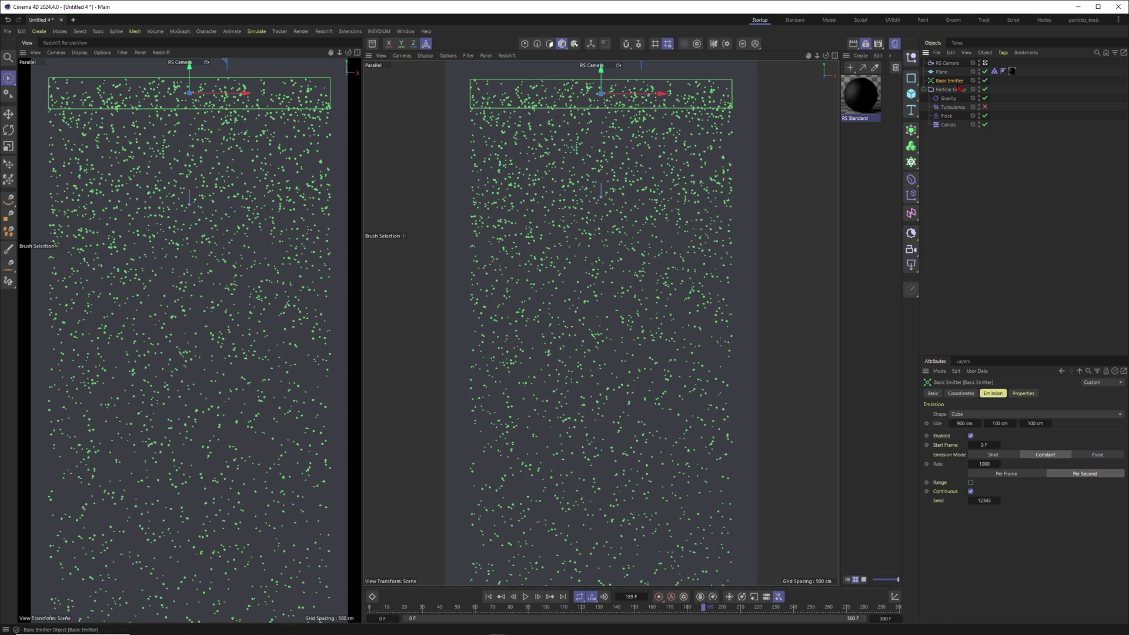
double_click(983, 464)
key("Return")
Step: Set the emitted particles' radius to 3 cm with a 1 cm variance and replay the simulation
left_click(1019, 394)
type("3")
key("Tab")
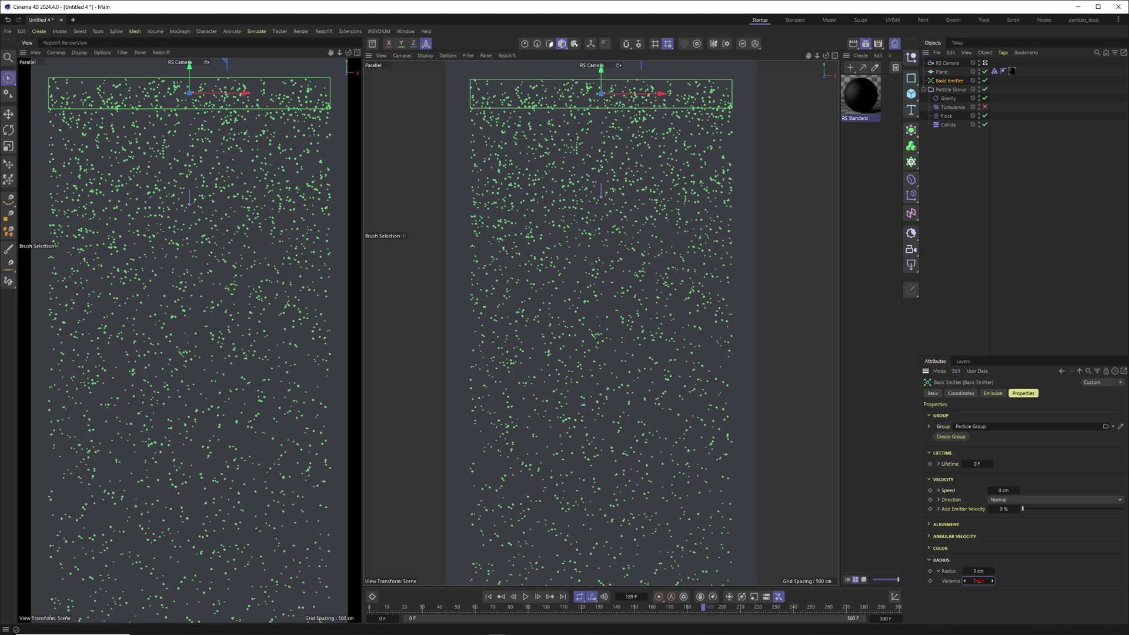
type("1")
left_click(980, 571)
left_click(489, 597)
left_click(524, 597)
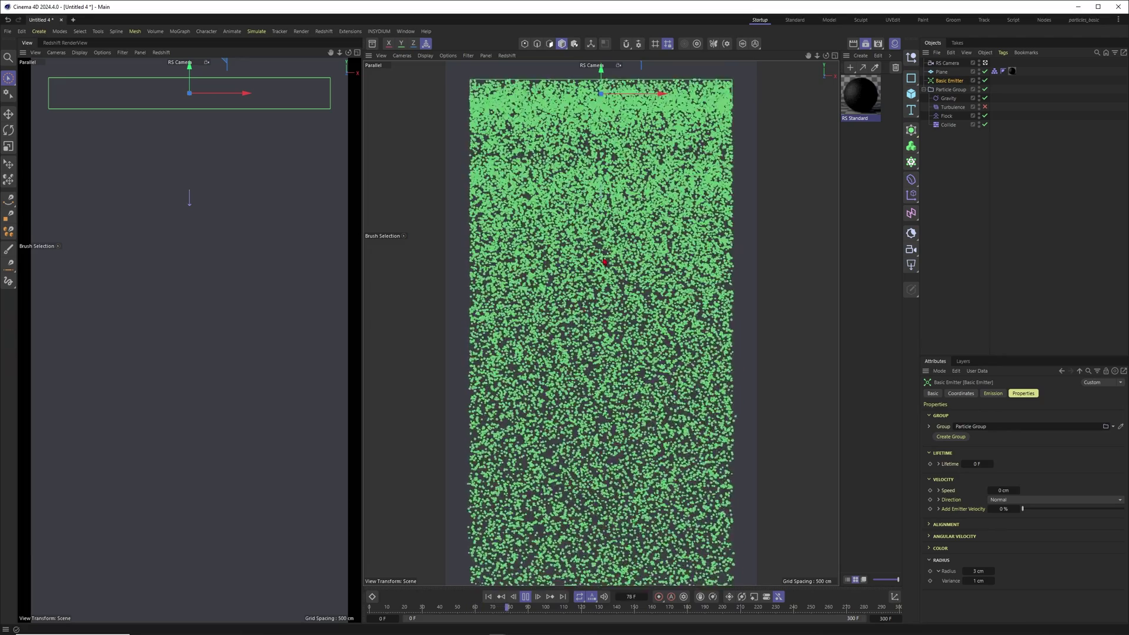
left_click(526, 597)
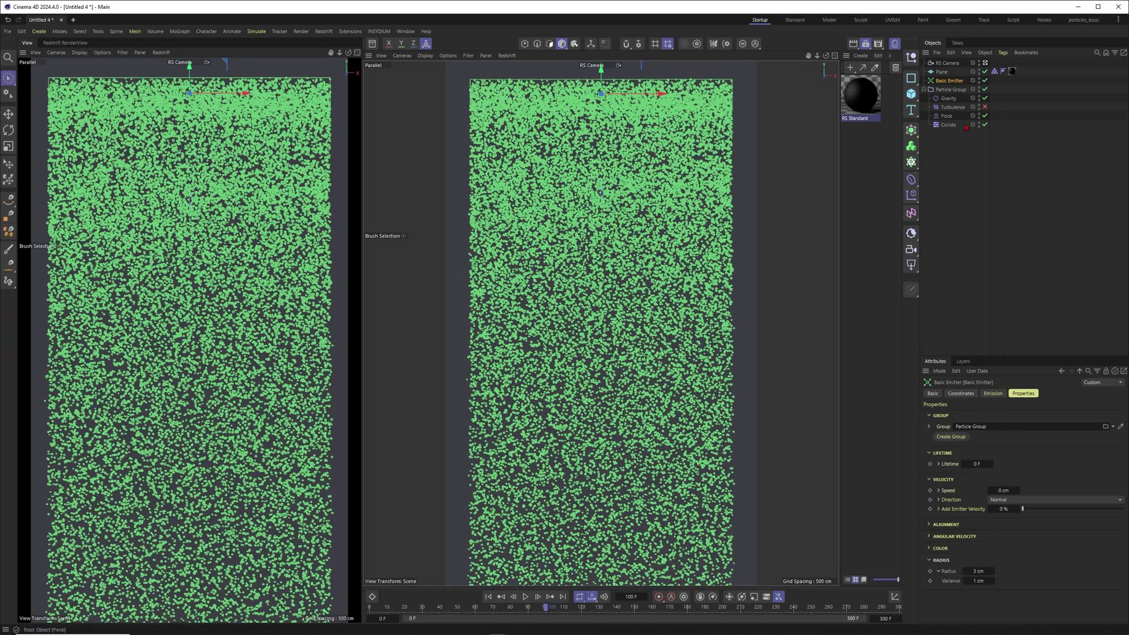
Step: Add a Color Mapper modifier and place it in the Particle Group between Flock and Collide
left_click(953, 91)
left_click(949, 81)
left_click(262, 33)
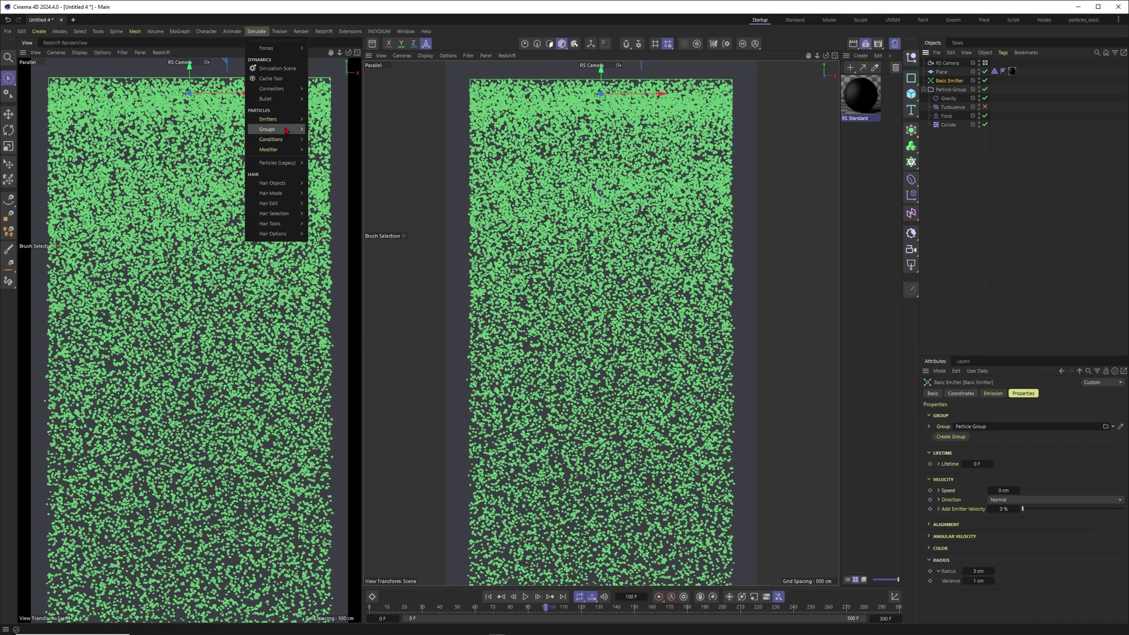
mouse_move(290, 149)
left_click(332, 165)
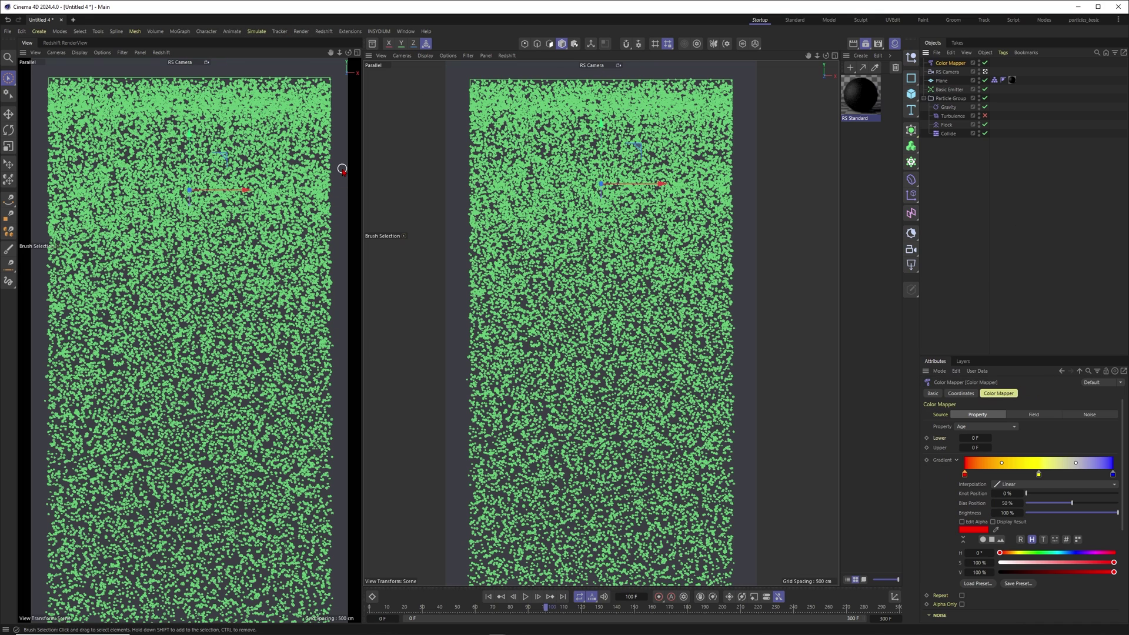
left_click_drag(962, 123, 951, 132)
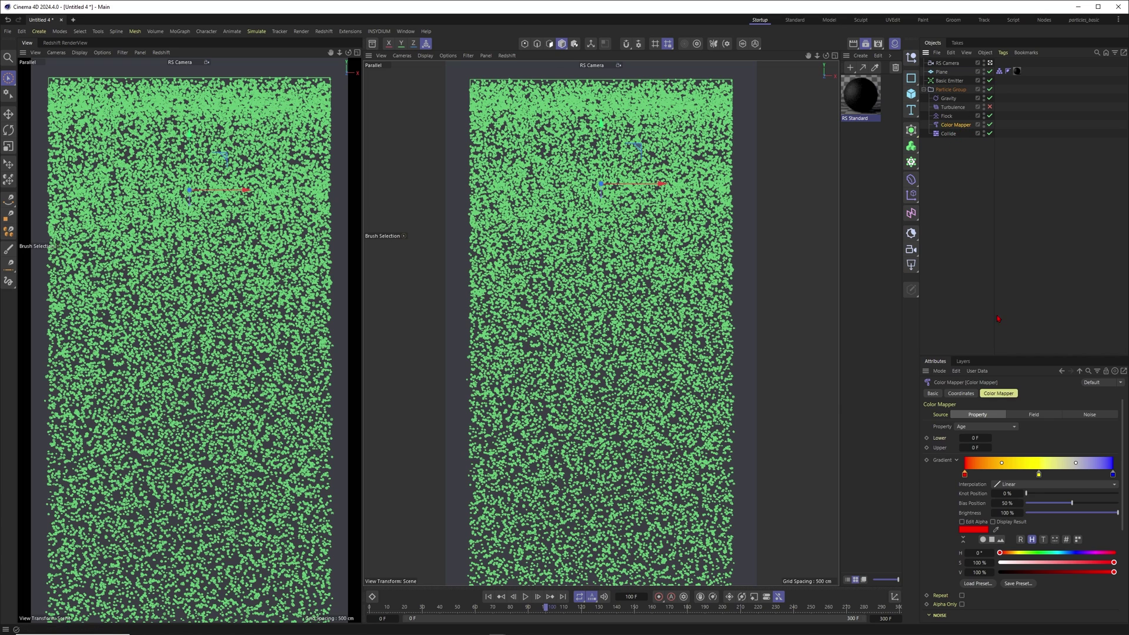
Step: Base the Color Mapper on the Velocity Speed property and replay the simulation
left_click(980, 426)
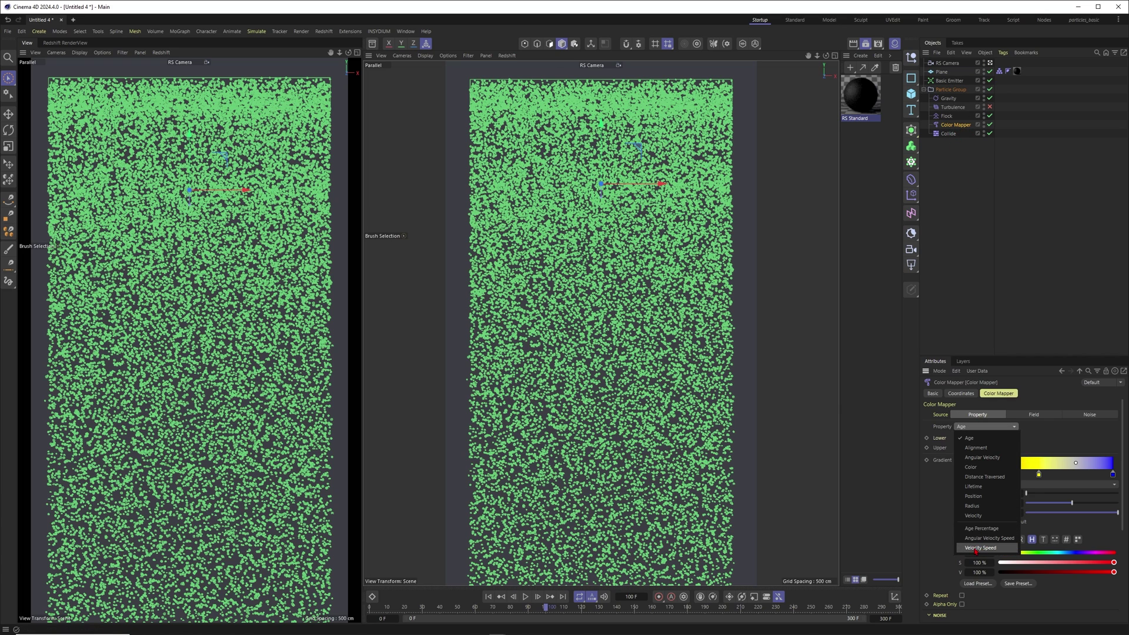
left_click(978, 548)
left_click(524, 596)
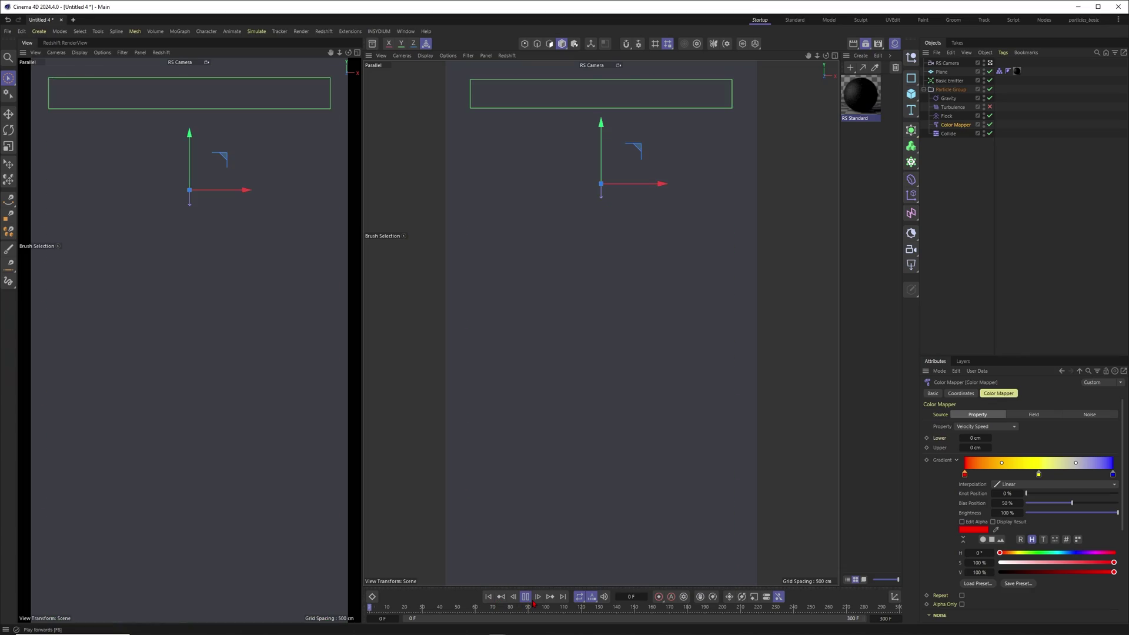
Step: Try upper limits of 100 cm and 800 cm for the Color Mapper's velocity range
double_click(973, 450)
type("100")
key("Return")
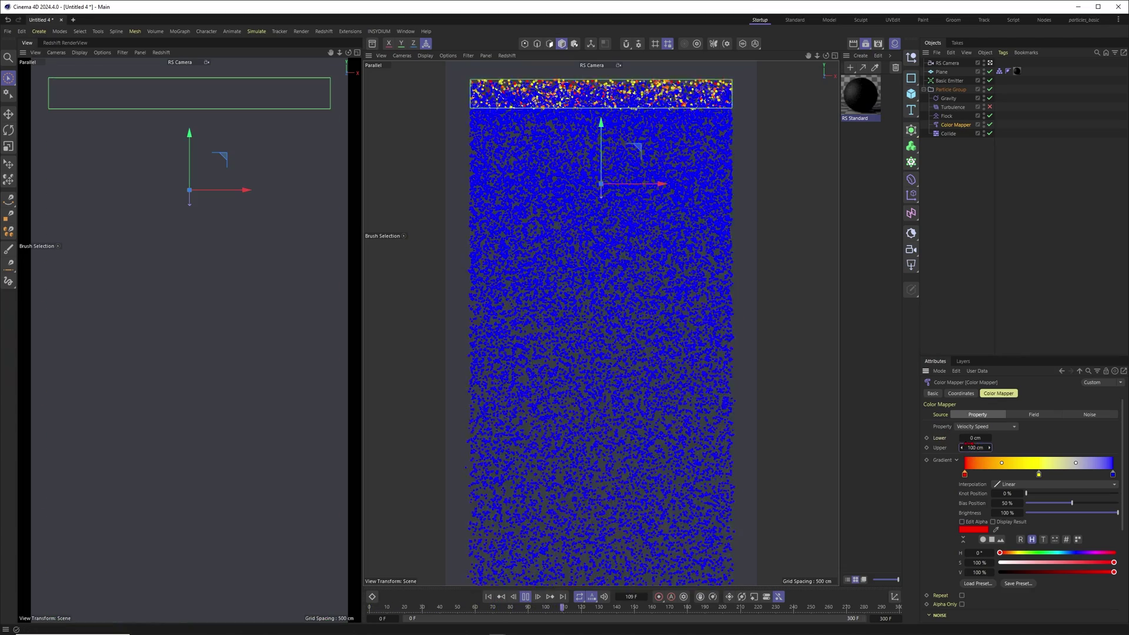
type("1")
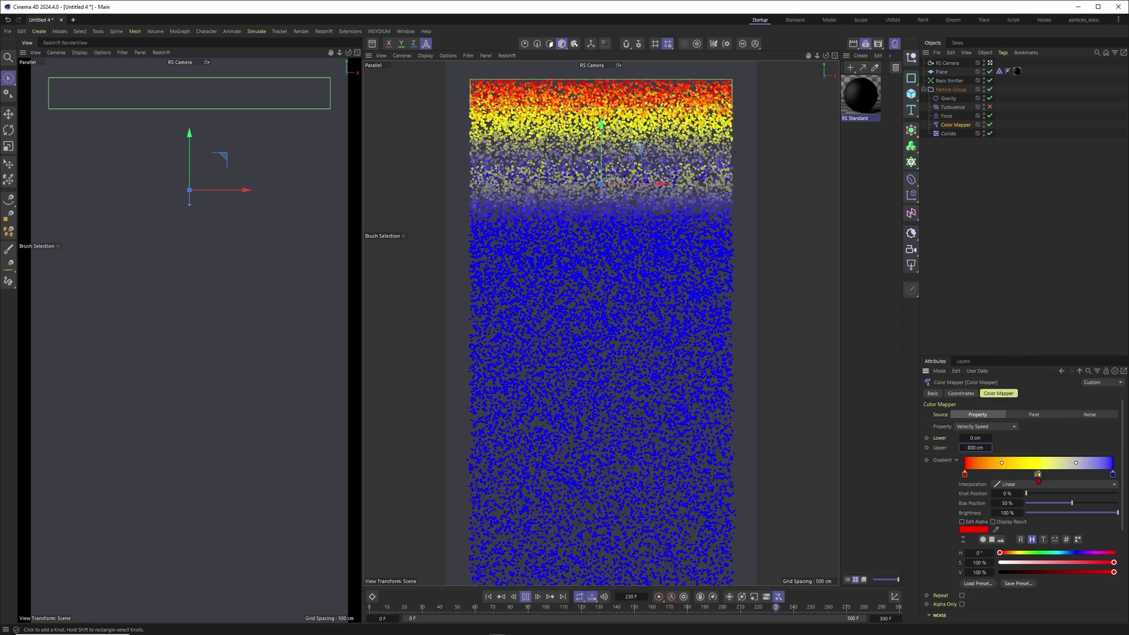
Step: Remove the yellow middle knot from the Color Mapper's gradient so it blends directly between red and blue
left_click_drag(1038, 474, 1038, 443)
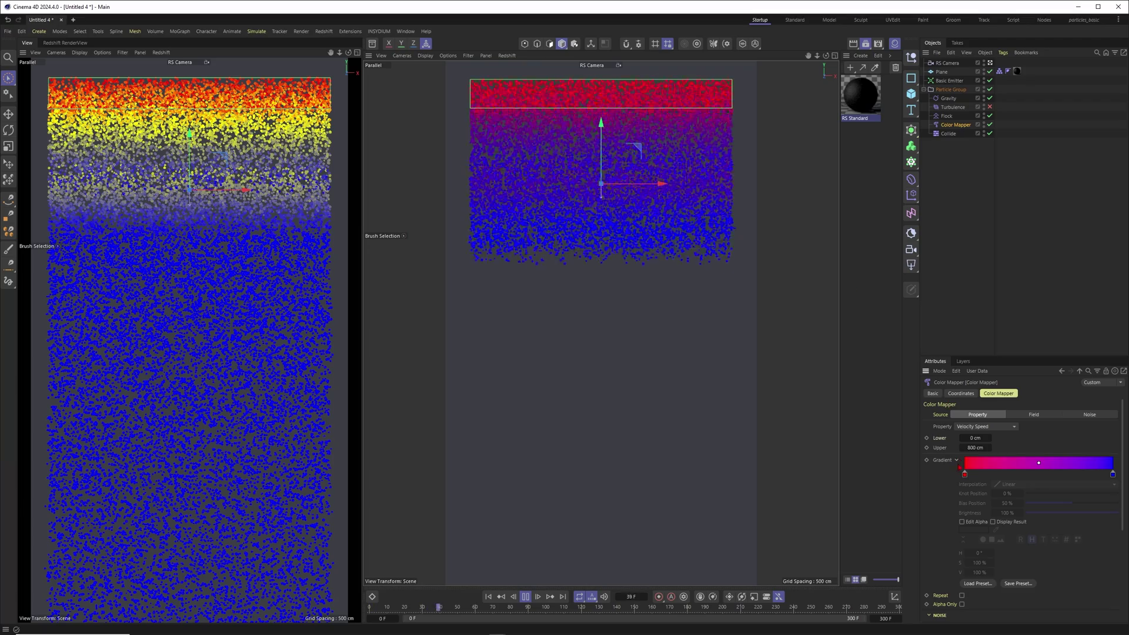
mouse_move(964, 473)
left_mouse_down()
mouse_move(1030, 475)
mouse_move(964, 474)
left_mouse_up()
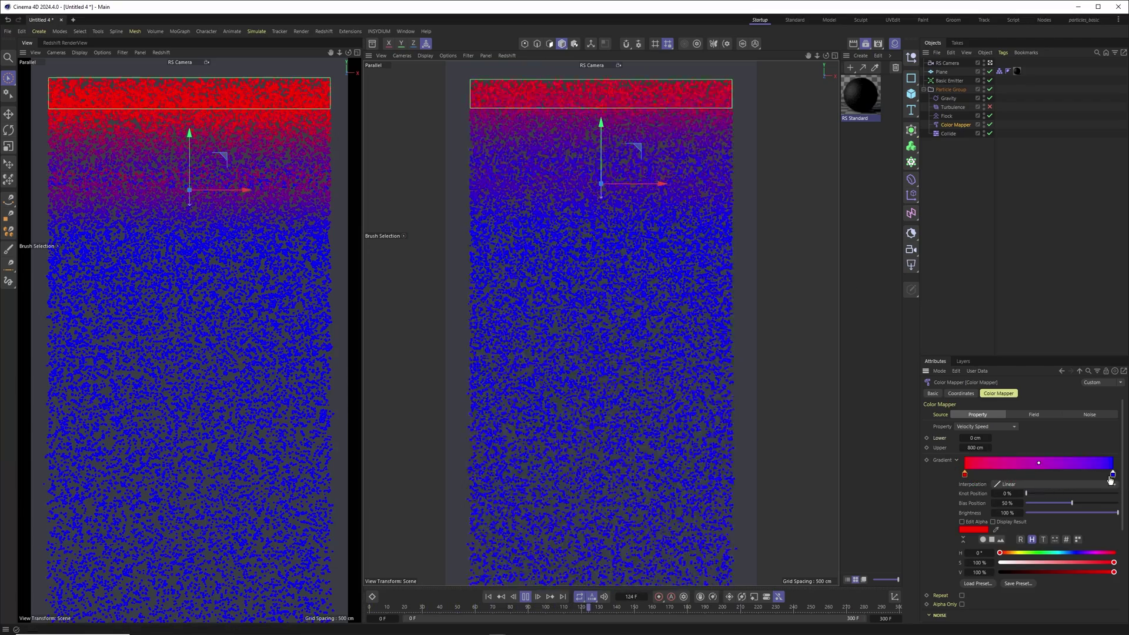
mouse_move(1112, 474)
left_mouse_down()
mouse_move(1012, 473)
mouse_move(1113, 473)
left_mouse_up()
Step: Set the Color Mapper's upper limit to 1500 cm and invert the gradient to run from blue to red
left_click(976, 447)
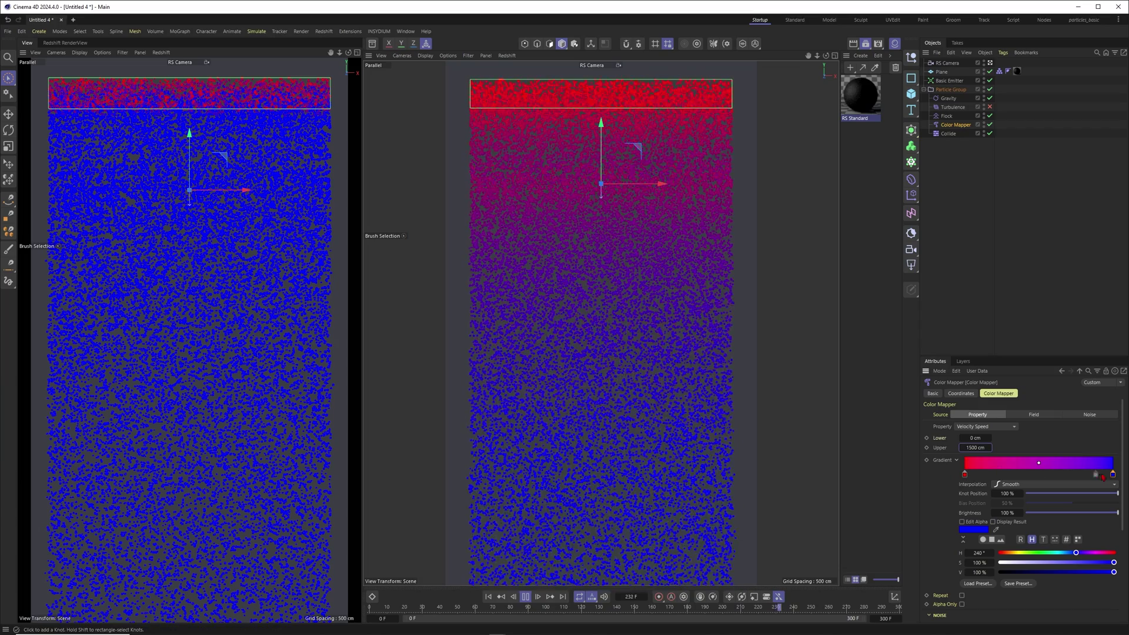
right_click(1025, 469)
left_click(1052, 494)
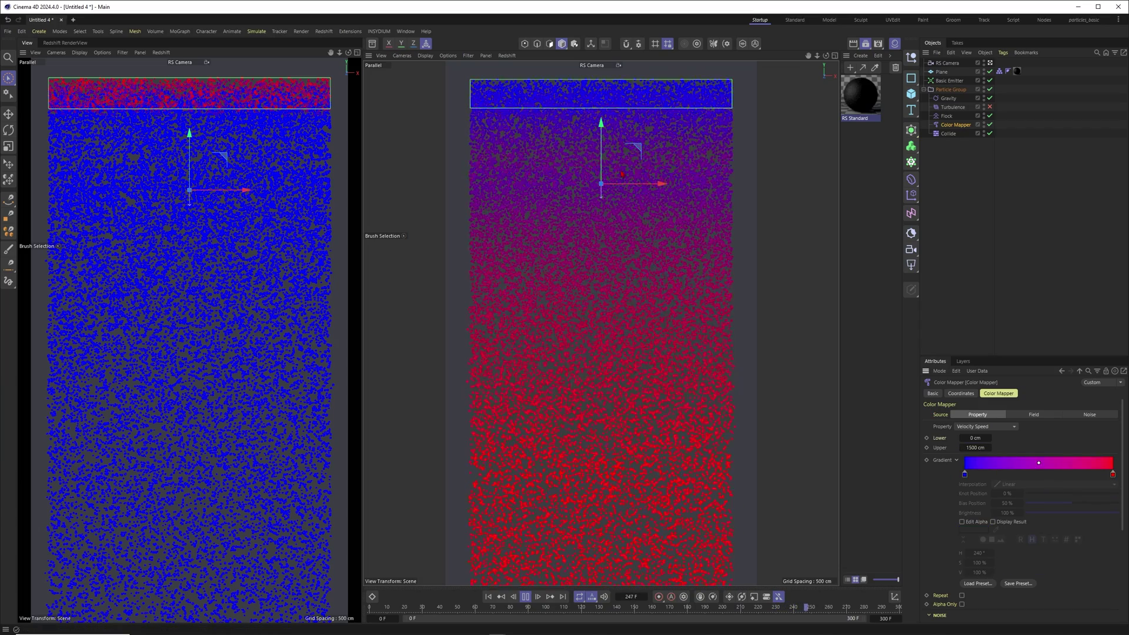
Step: Change the red end knot of the Color Mapper's gradient to white by reducing its saturation to 0%
double_click(1112, 473)
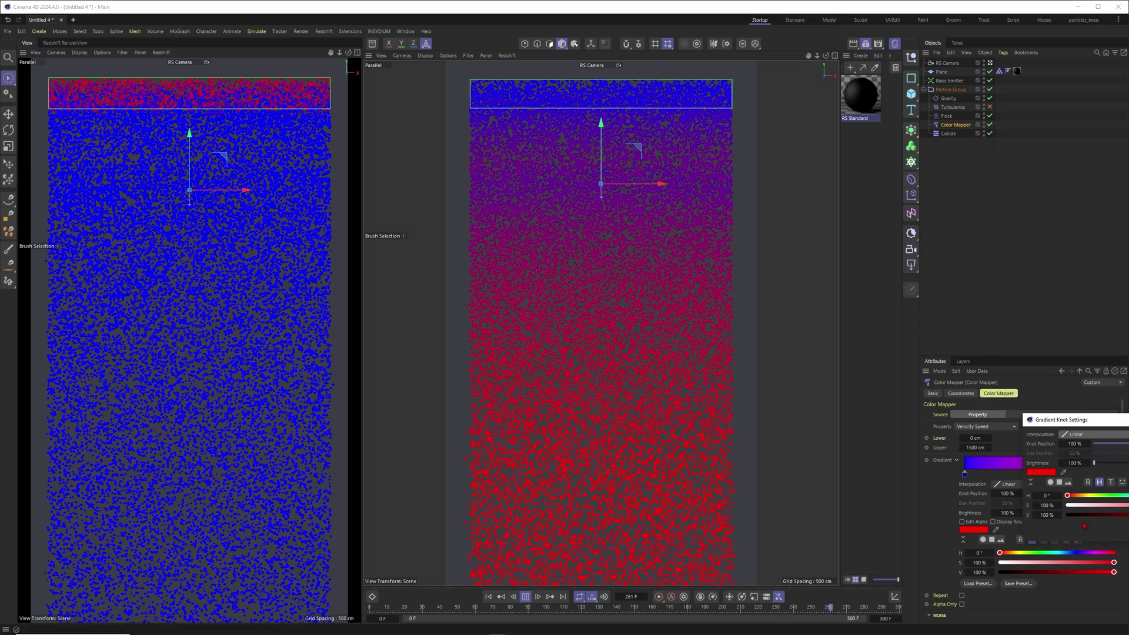
left_click_drag(1056, 513, 1048, 514)
key("Return")
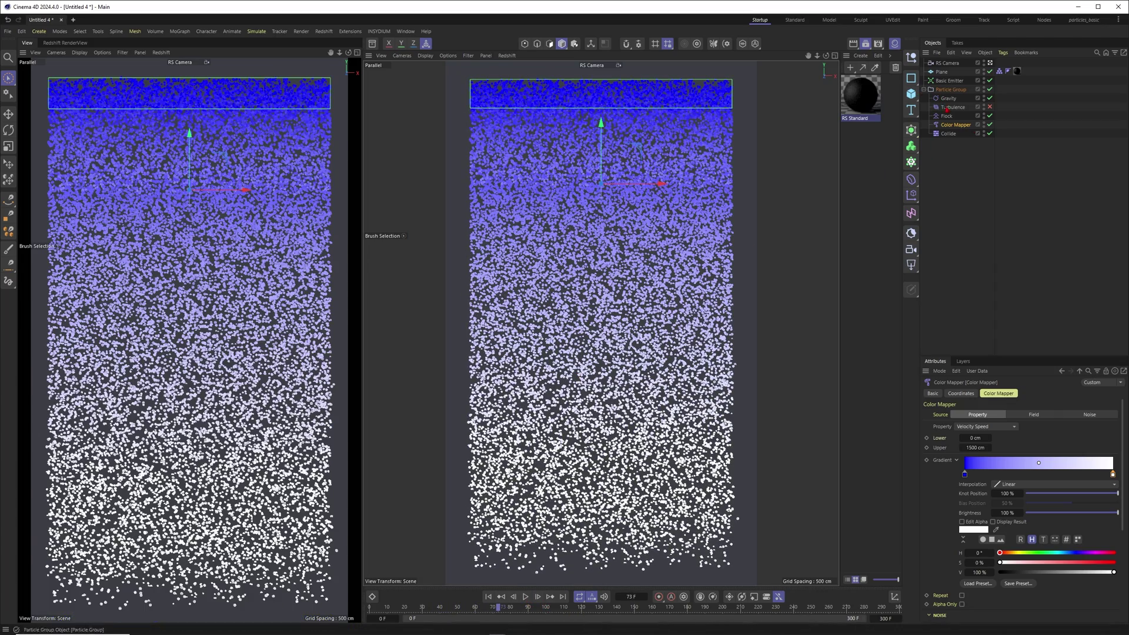
Step: Set the Flock modifier's Cohesion Strength to 5 and replay the simulation from the start
left_click(947, 117)
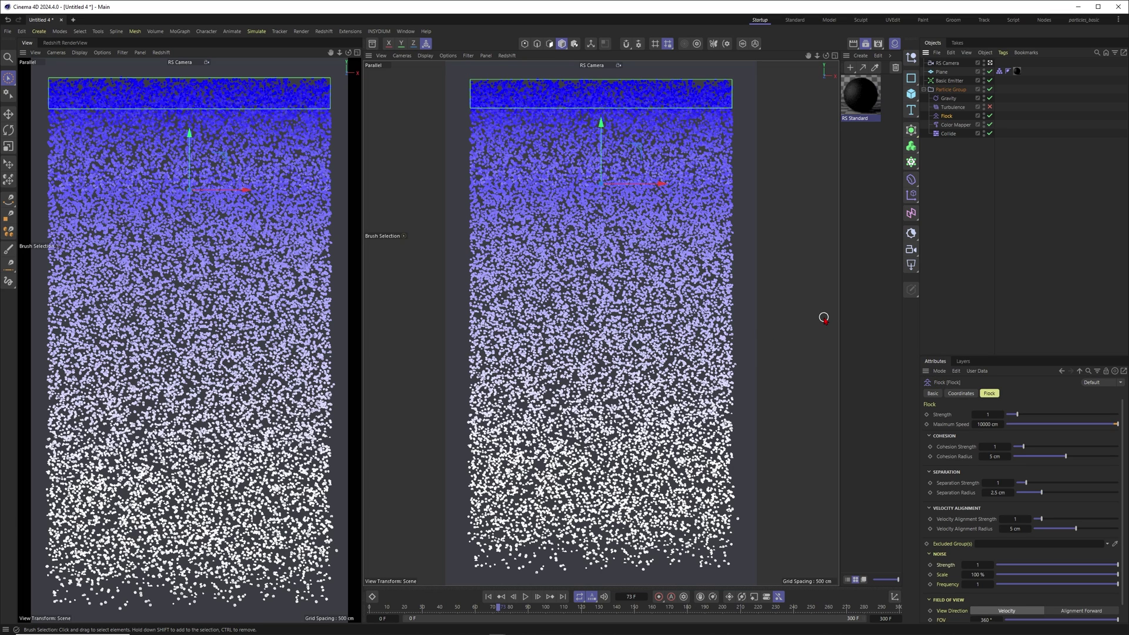
left_click(994, 446)
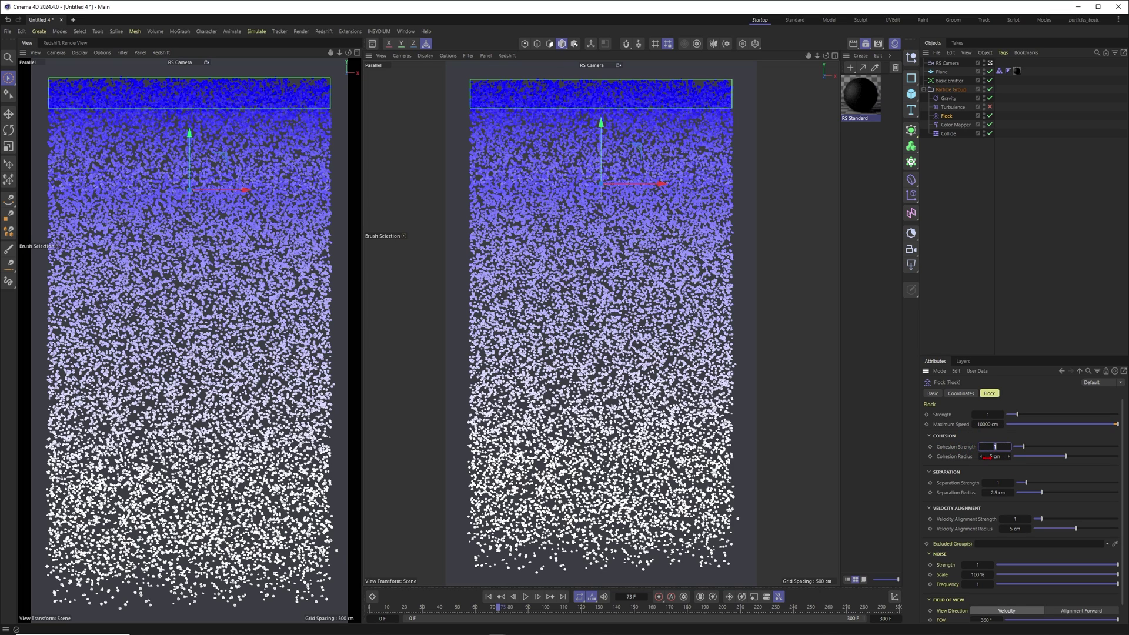
type("5")
key("Return")
left_click(488, 596)
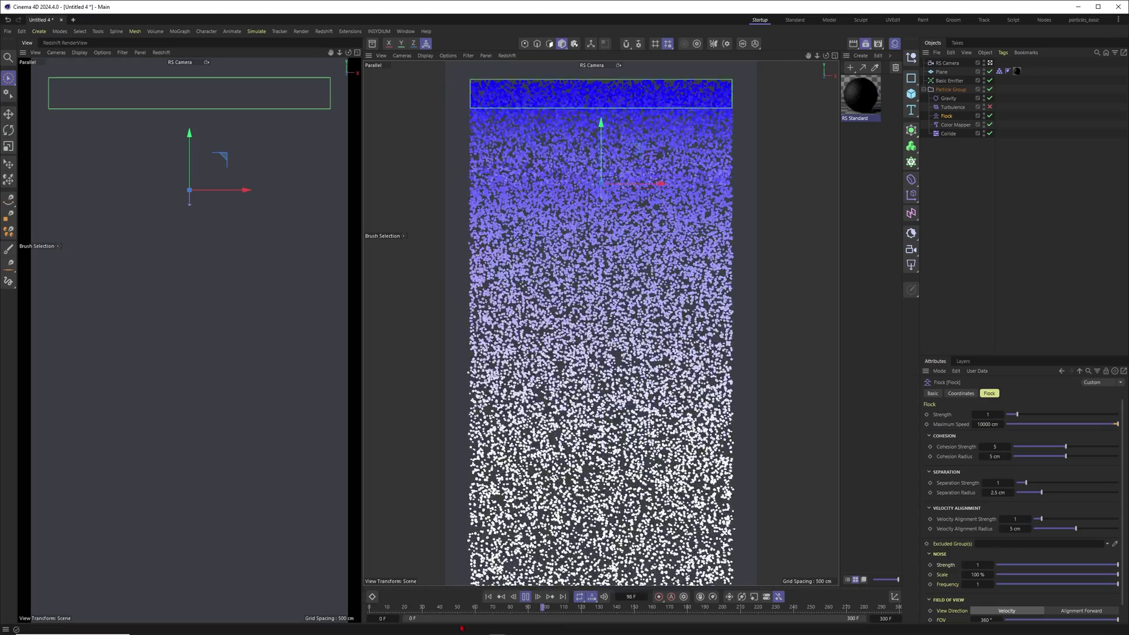
left_click(526, 600)
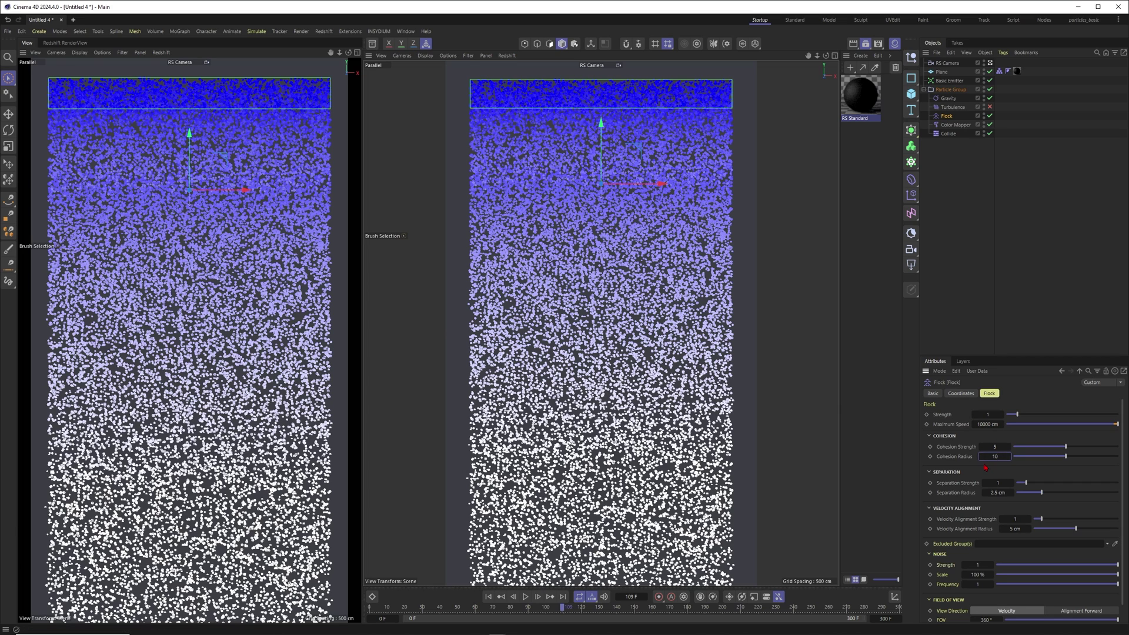
Step: Try Flock Cohesion Radius values of 10 cm and 20 cm, replaying the simulation from the start after each
key("Return")
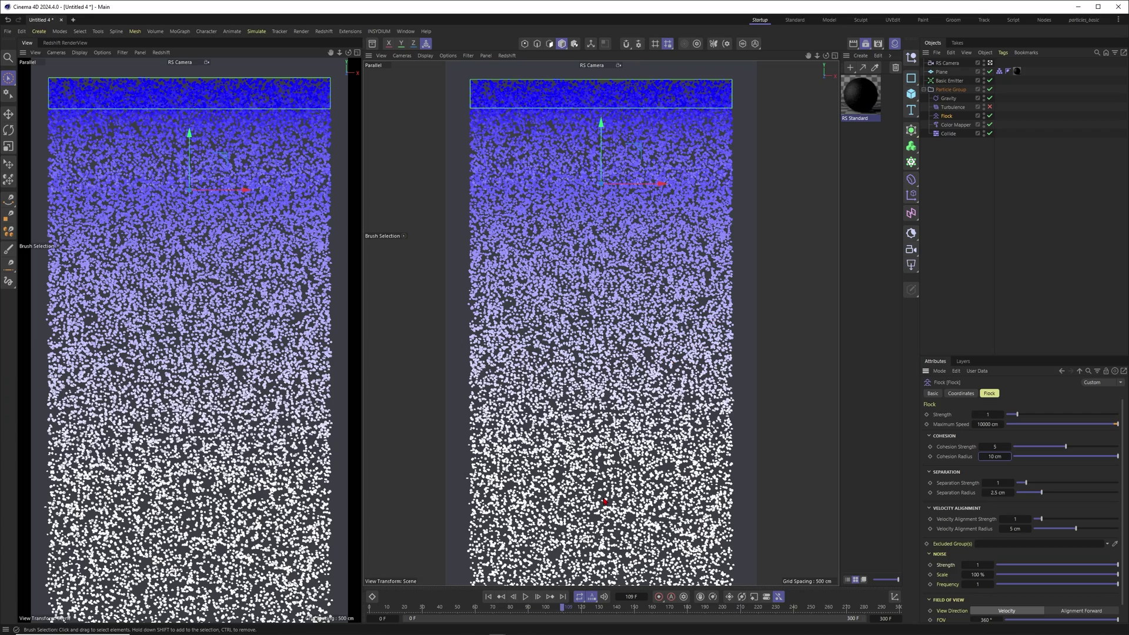
left_click(488, 597)
left_click(526, 598)
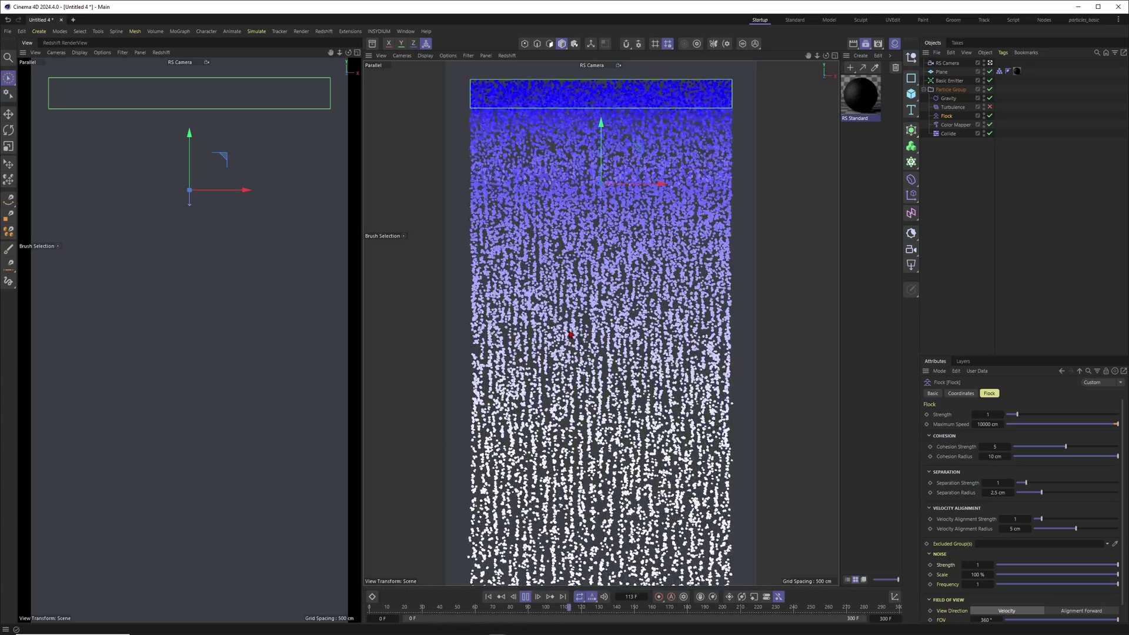
left_click(525, 597)
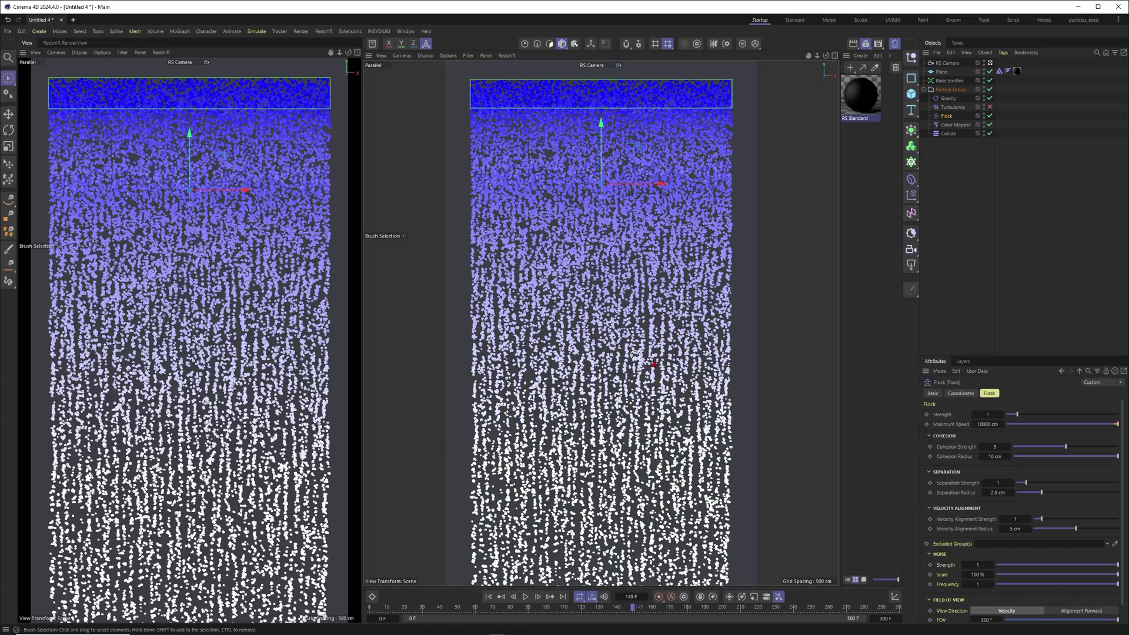
left_click(993, 457)
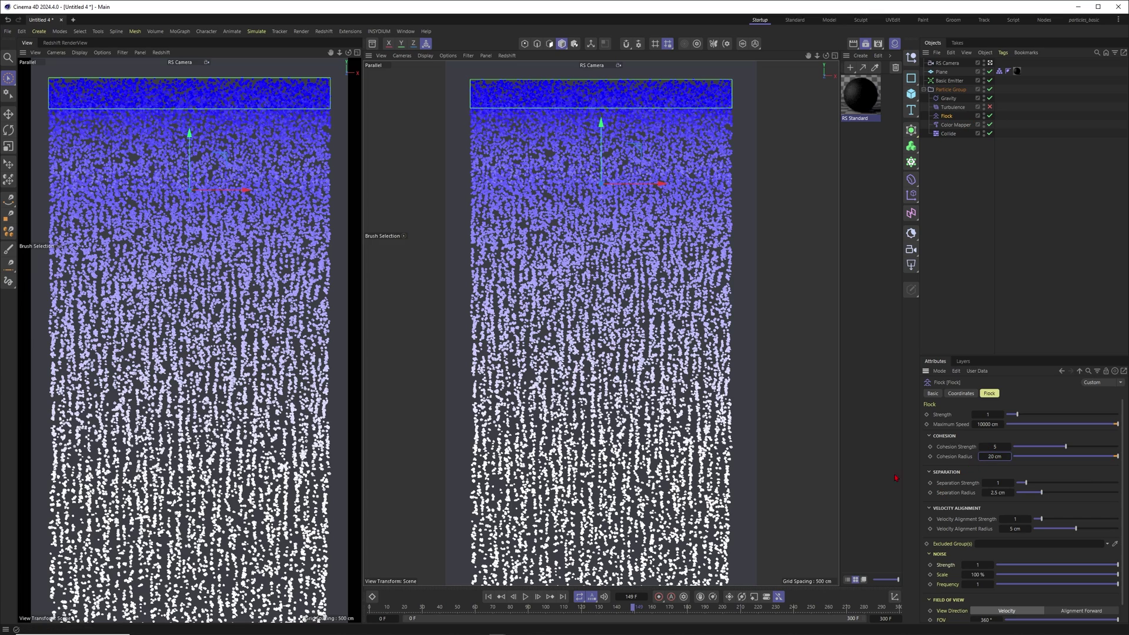
left_click(488, 596)
left_click(525, 596)
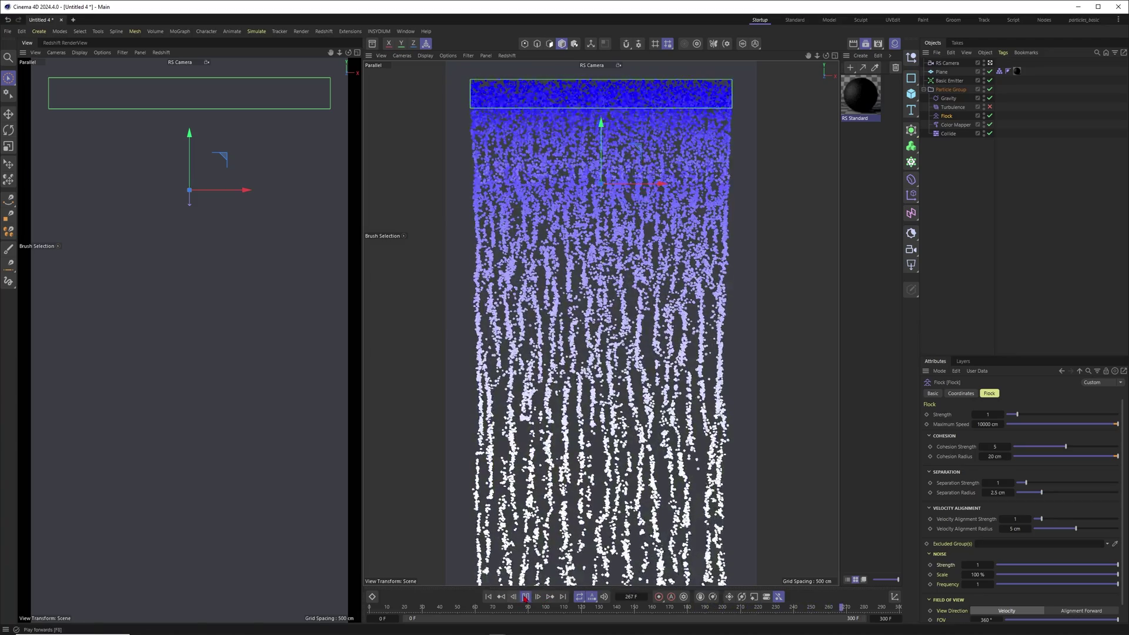
left_click(525, 597)
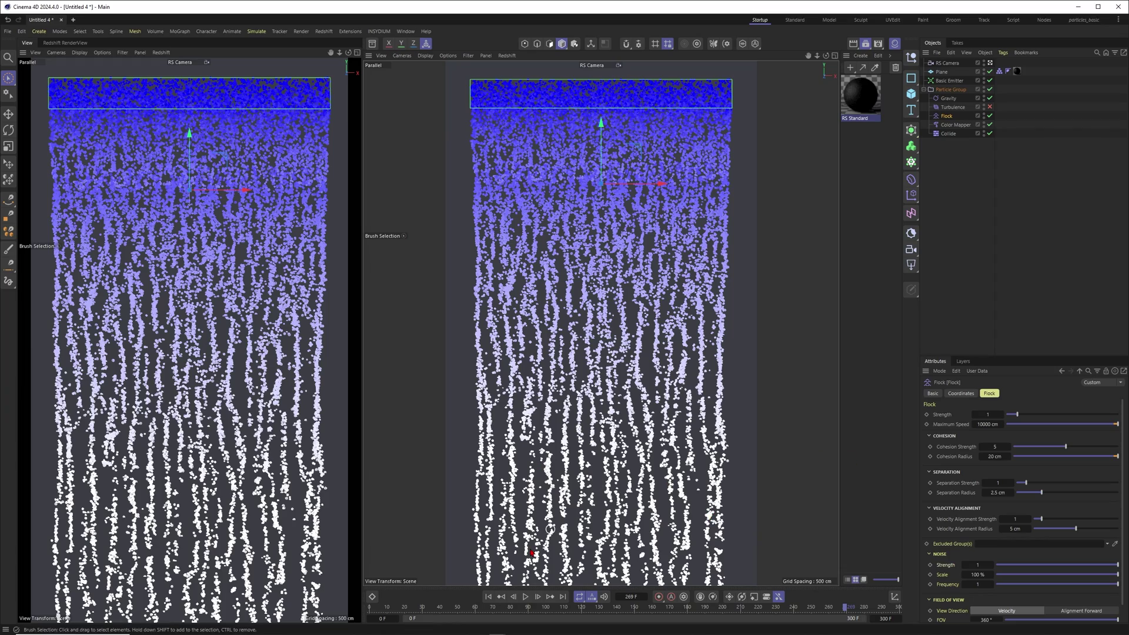
Step: Resume playback and set the Flock's Cohesion Strength to 10 while the simulation runs
left_click(525, 597)
left_click(993, 447)
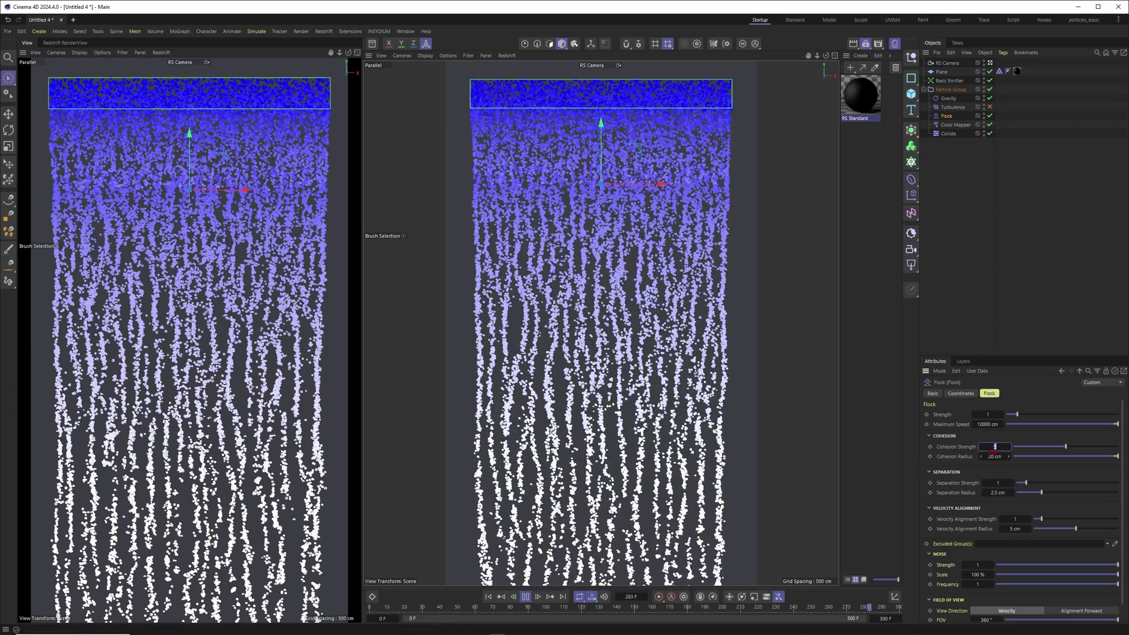
type("10")
key("Return")
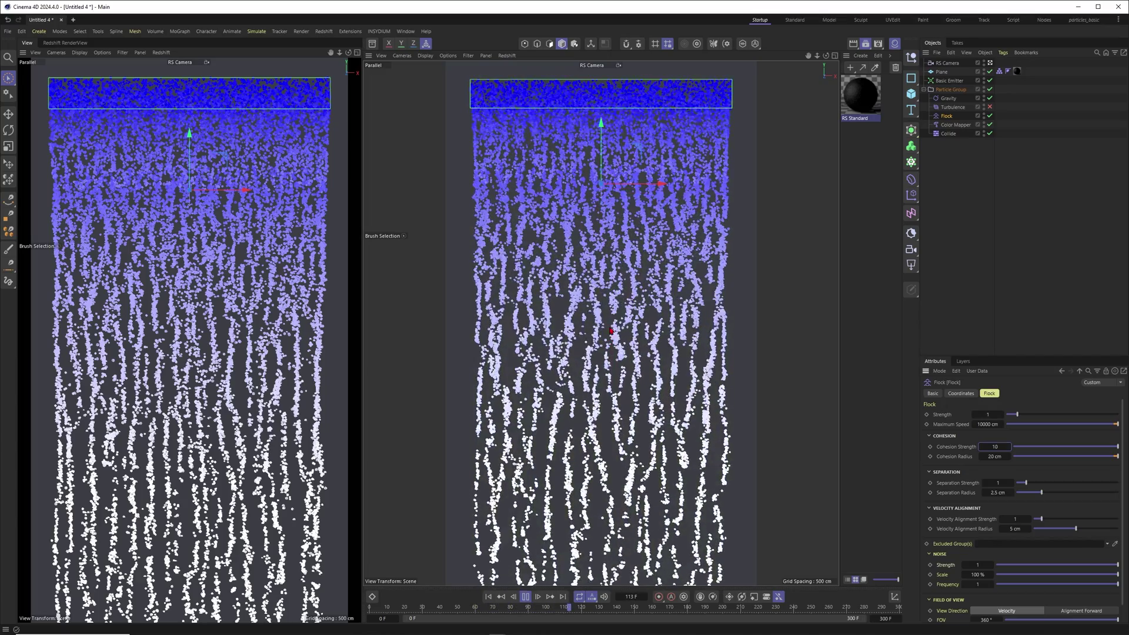
Step: Try a Cohesion Radius of 40 cm for the Flock and replay the simulation from the start
double_click(993, 456)
type("40")
key("Return")
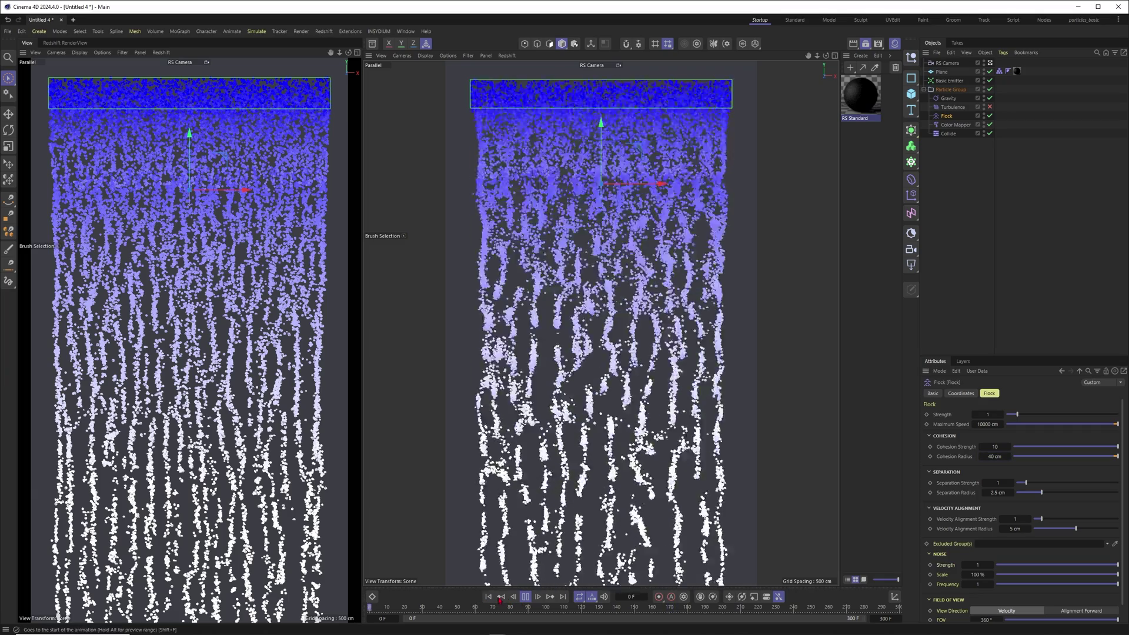
left_click(488, 597)
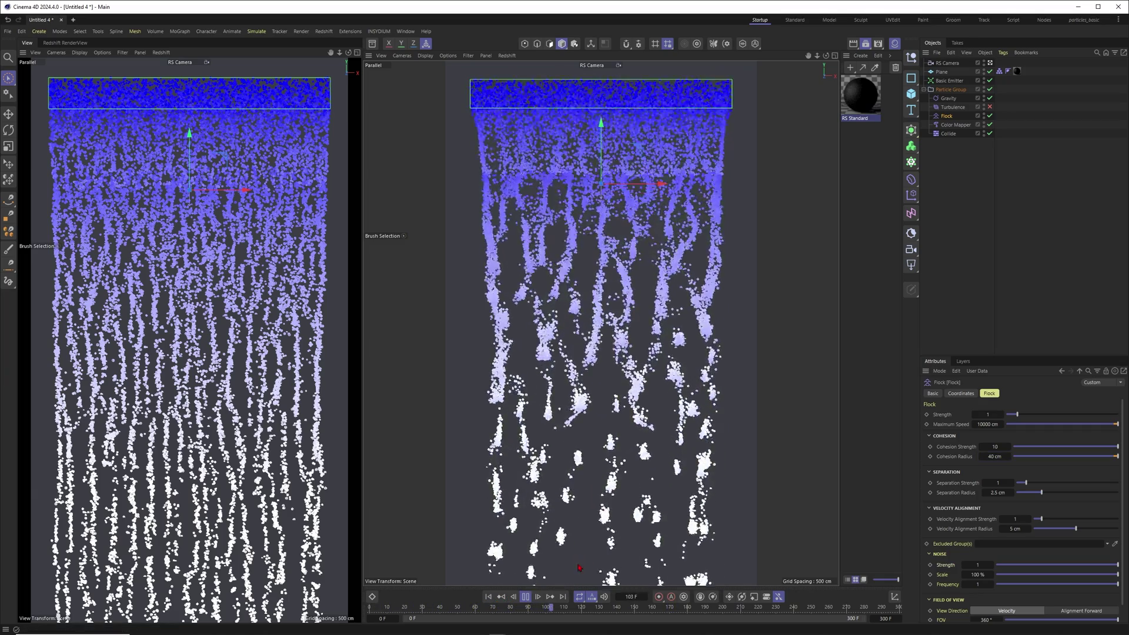
key("F8")
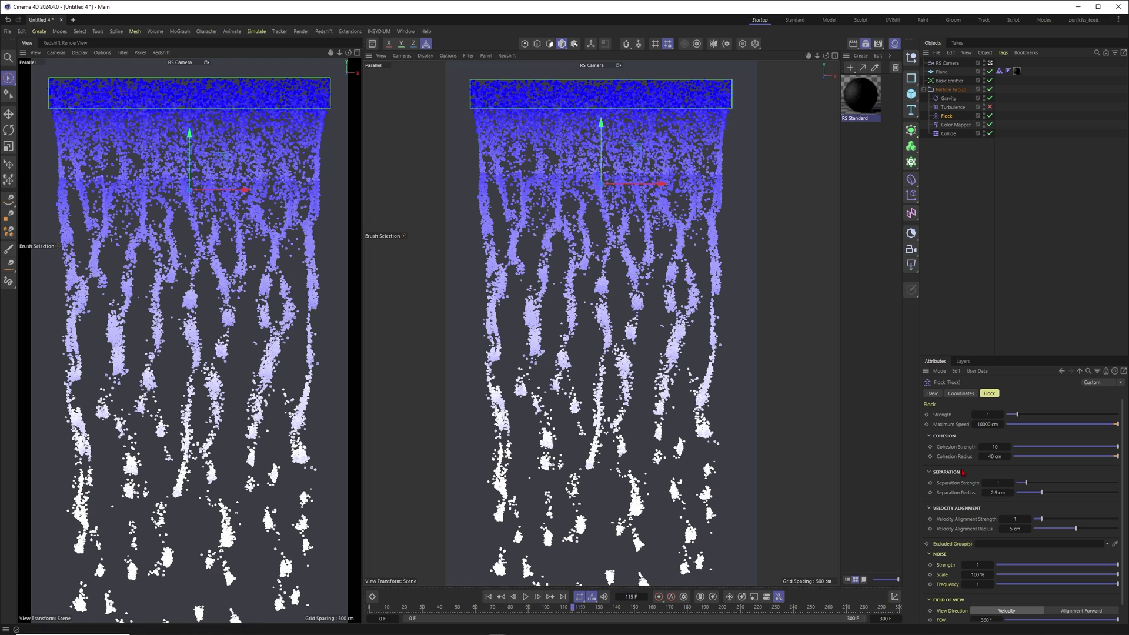
left_click(488, 597)
left_click(525, 597)
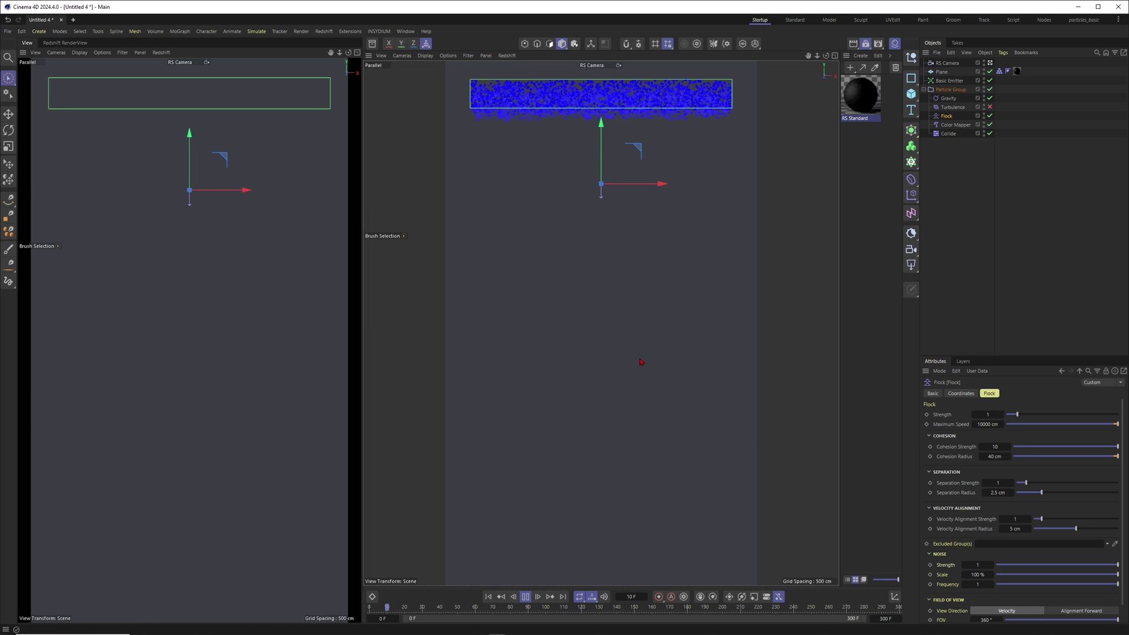
key("F8")
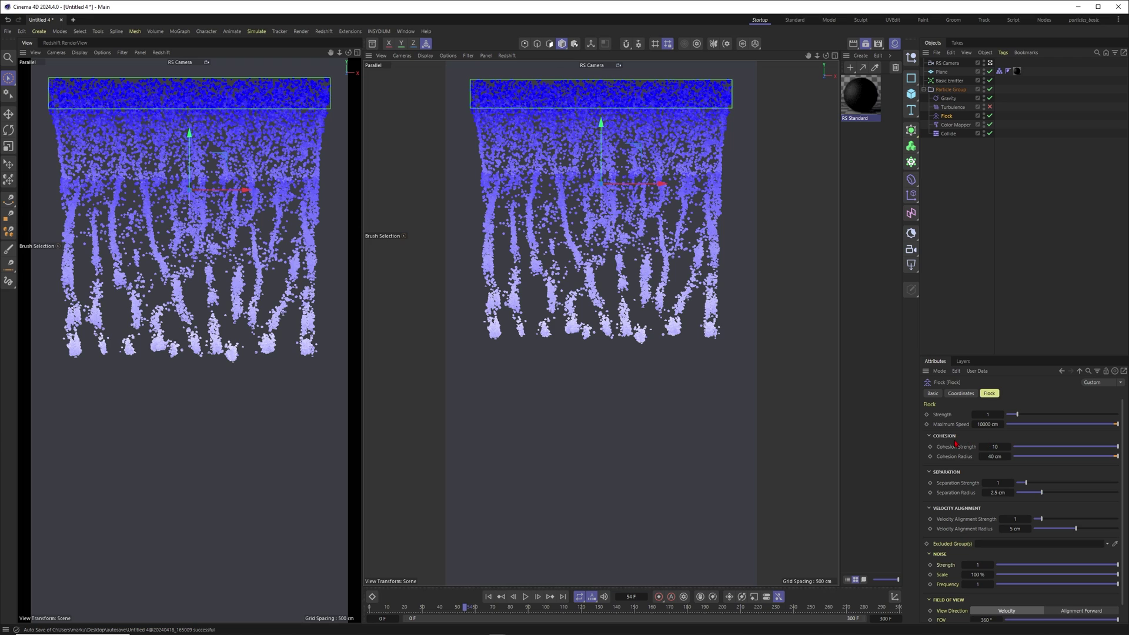
Step: Try a Cohesion Radius of 30 cm for the Flock and replay the simulation
left_click(992, 457)
left_click(488, 596)
left_click(525, 596)
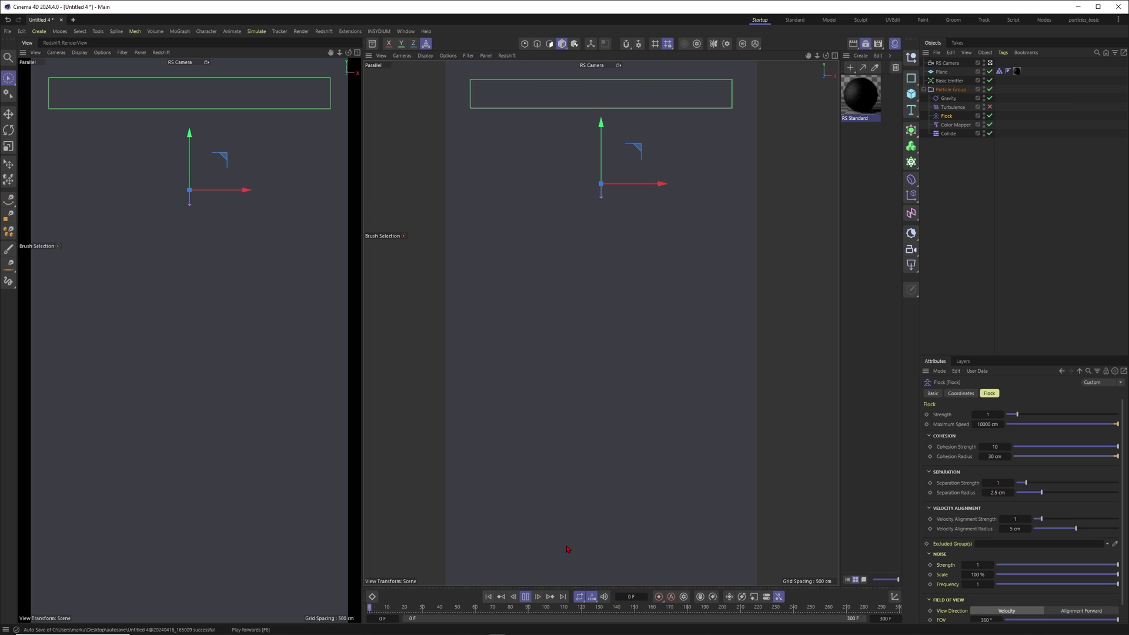
left_click(525, 596)
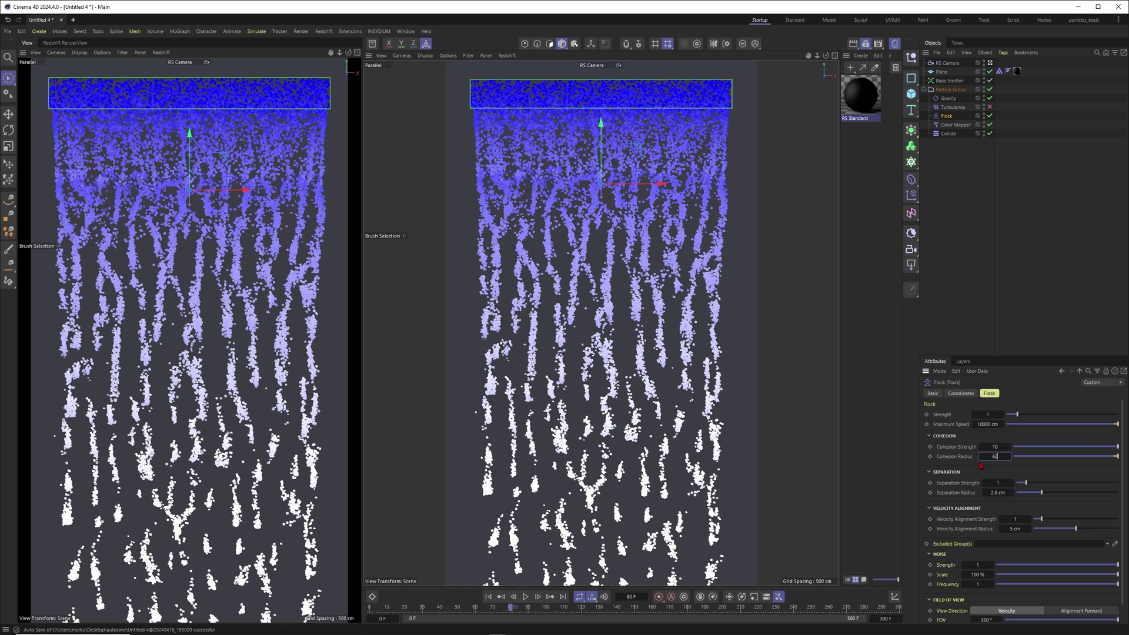
Step: Set the Flock's Cohesion Radius to 60 cm and play the simulation twice from the first frame
key("Return")
key("shift+f")
key("F8")
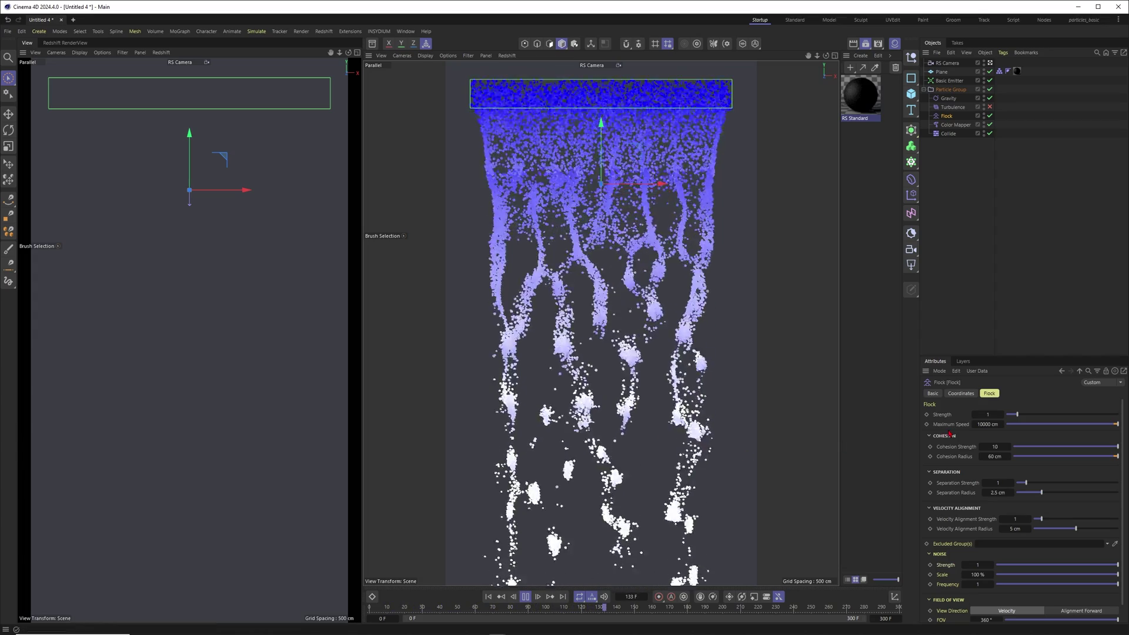
key("F8")
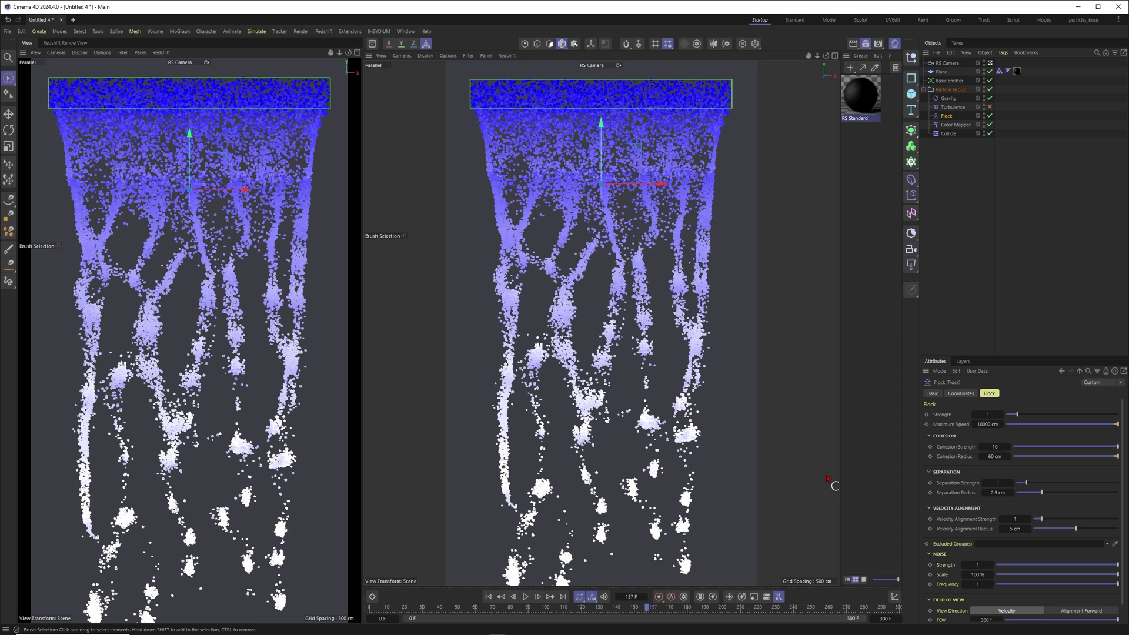
key("shift+f")
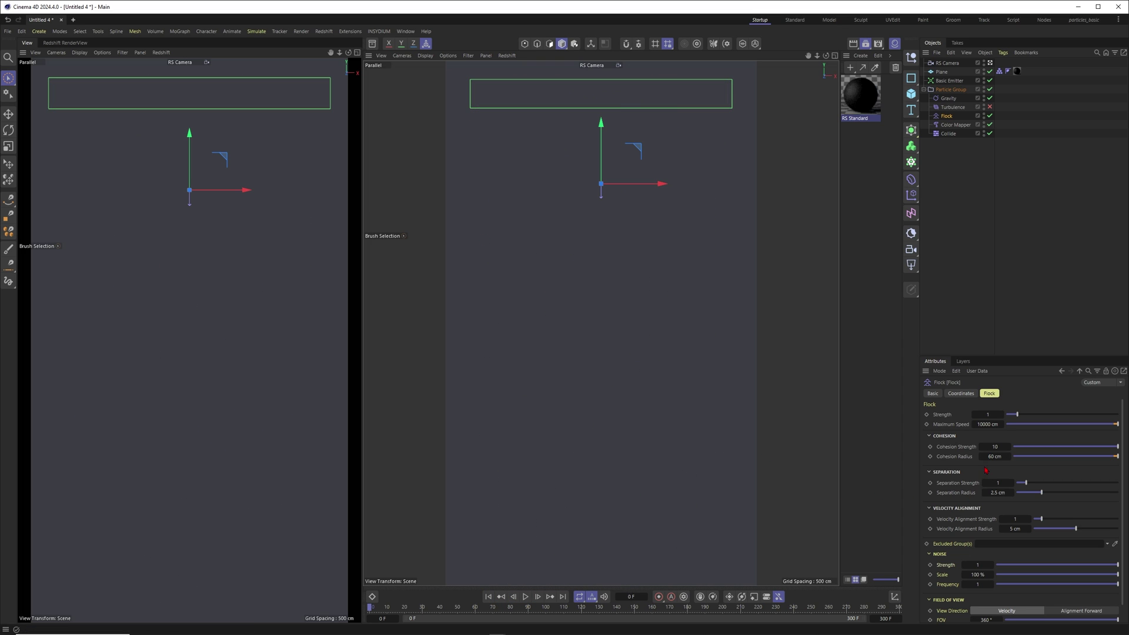
left_click(525, 596)
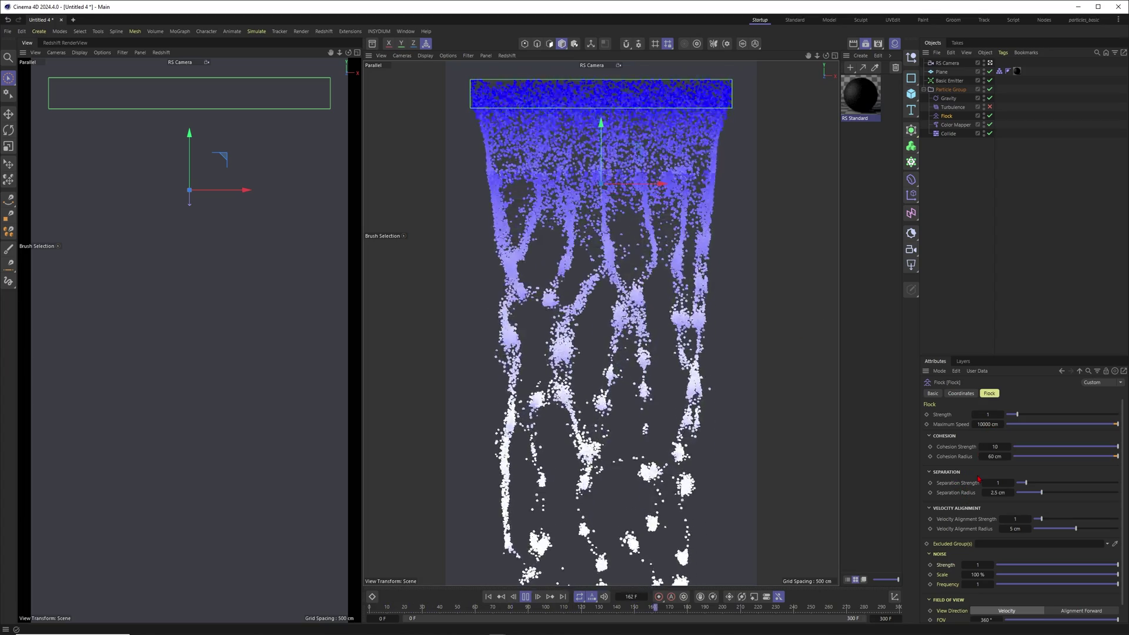
left_click(525, 596)
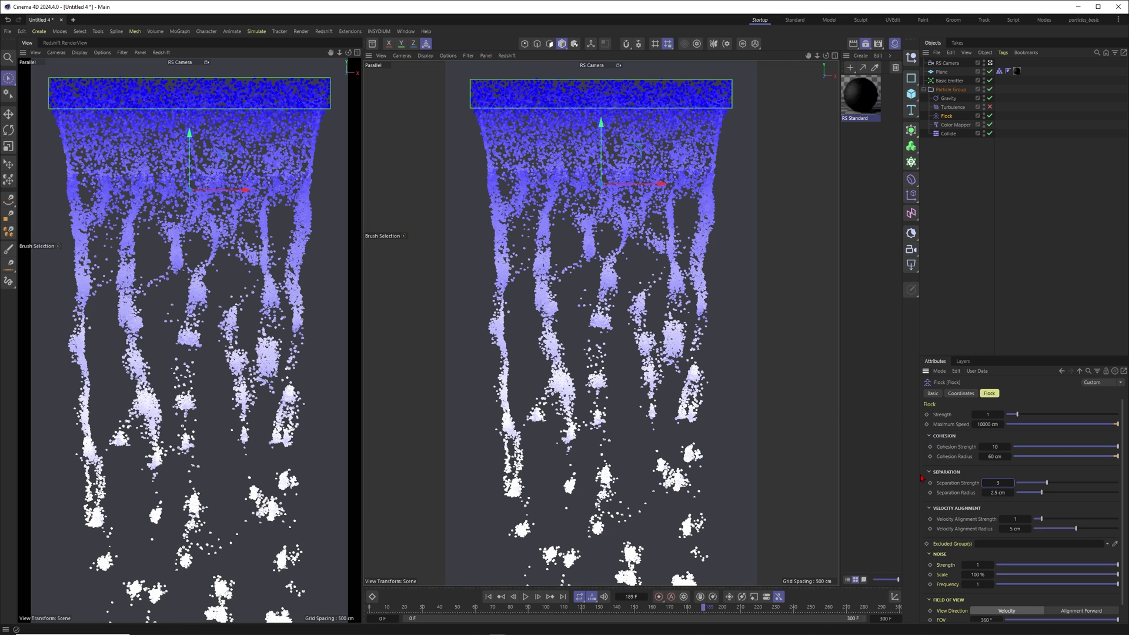
Step: Test the Flock with a Separation Strength of 3, and raise it to 10 during playback
left_click(488, 597)
left_click(525, 596)
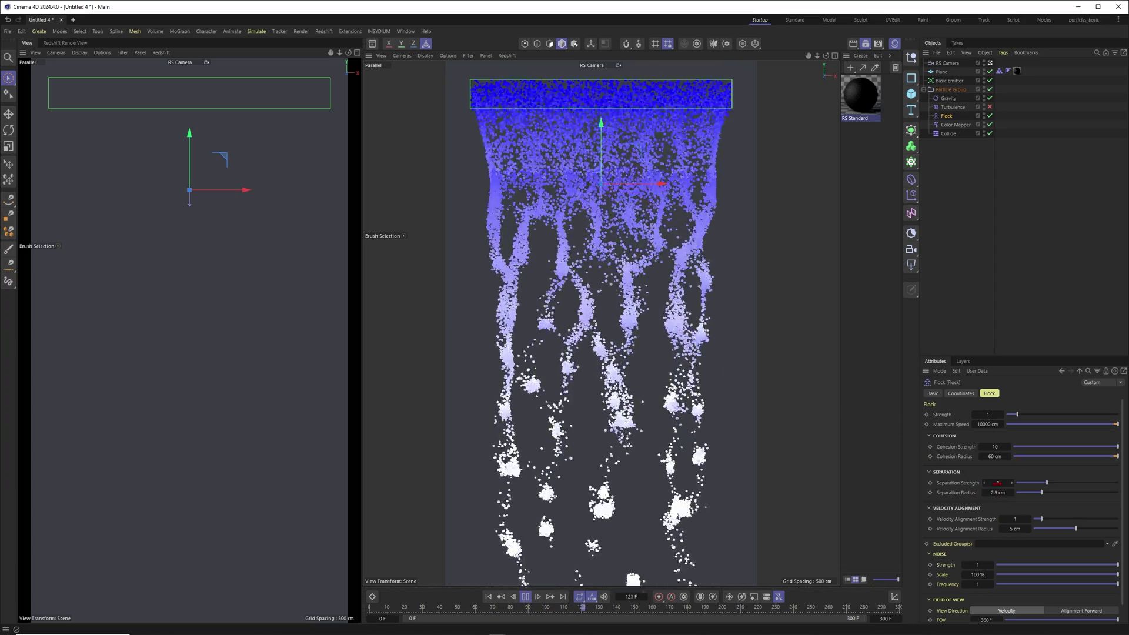
double_click(998, 483)
type("10")
key("Return")
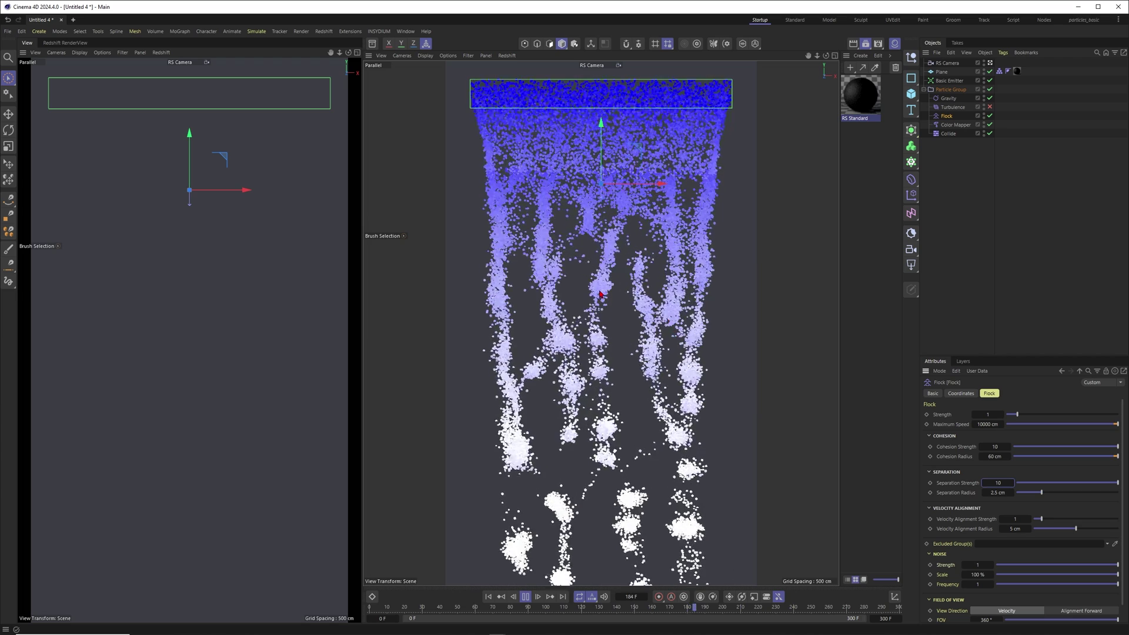
key("F8")
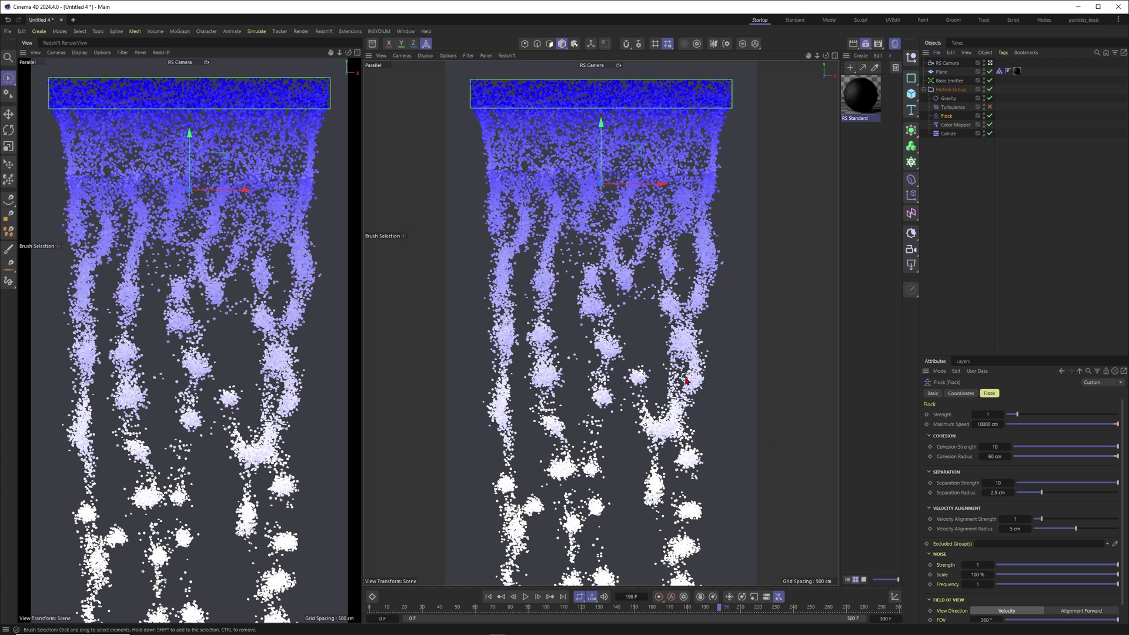
Step: Try a Separation Radius of 5 cm for the Flock and replay the simulation from the start
double_click(995, 492)
type("5")
key("Return")
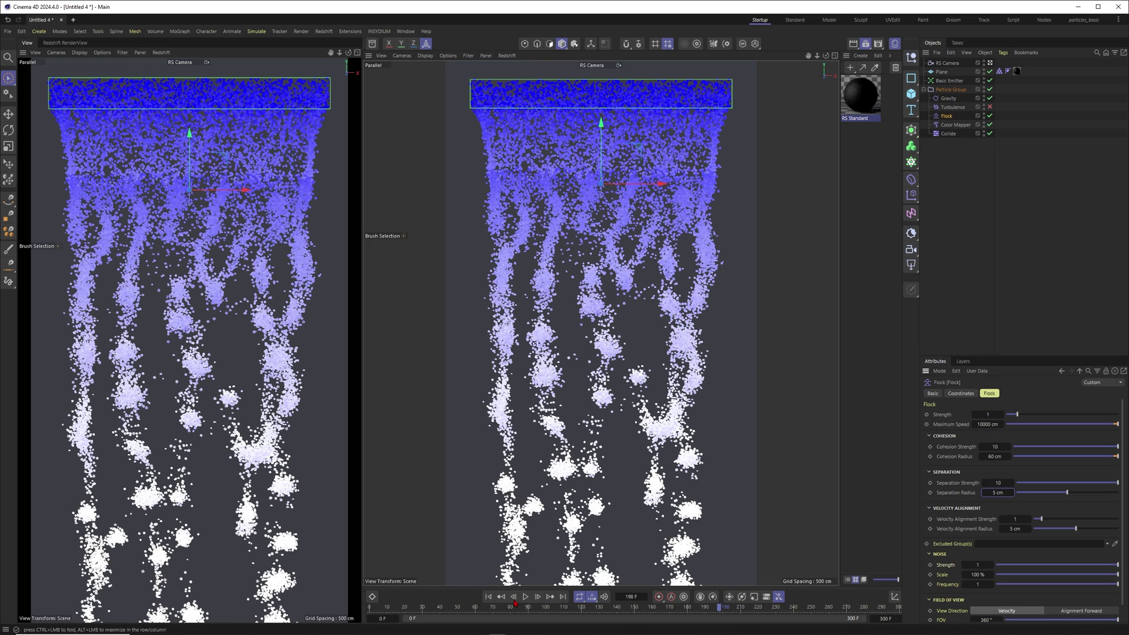
left_click(490, 598)
left_click(489, 598)
left_click(525, 596)
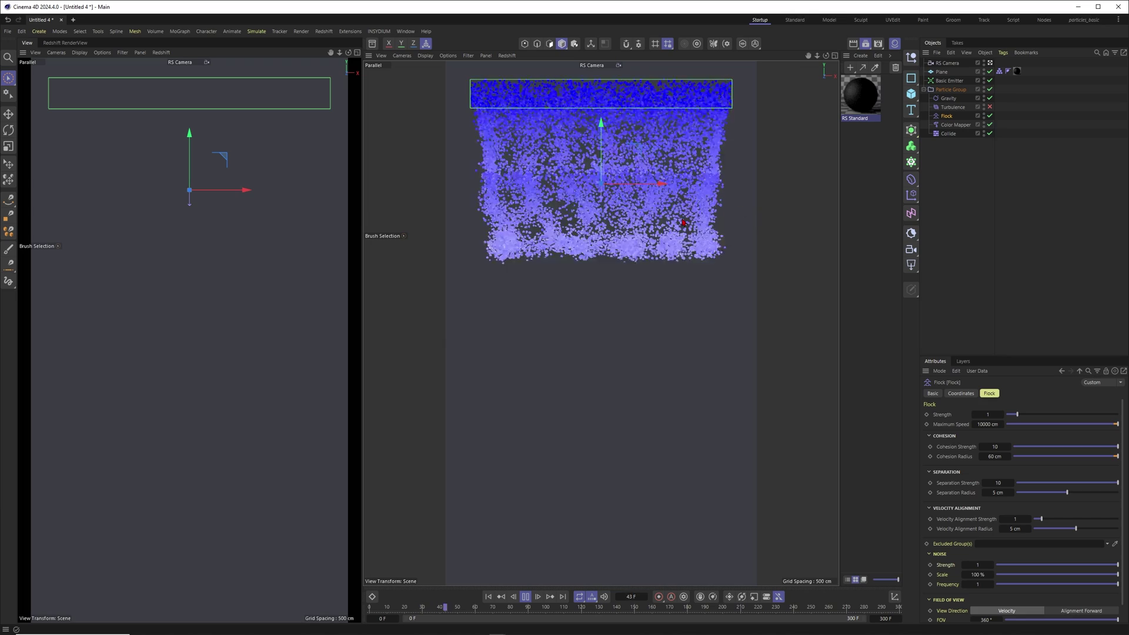
key("F8")
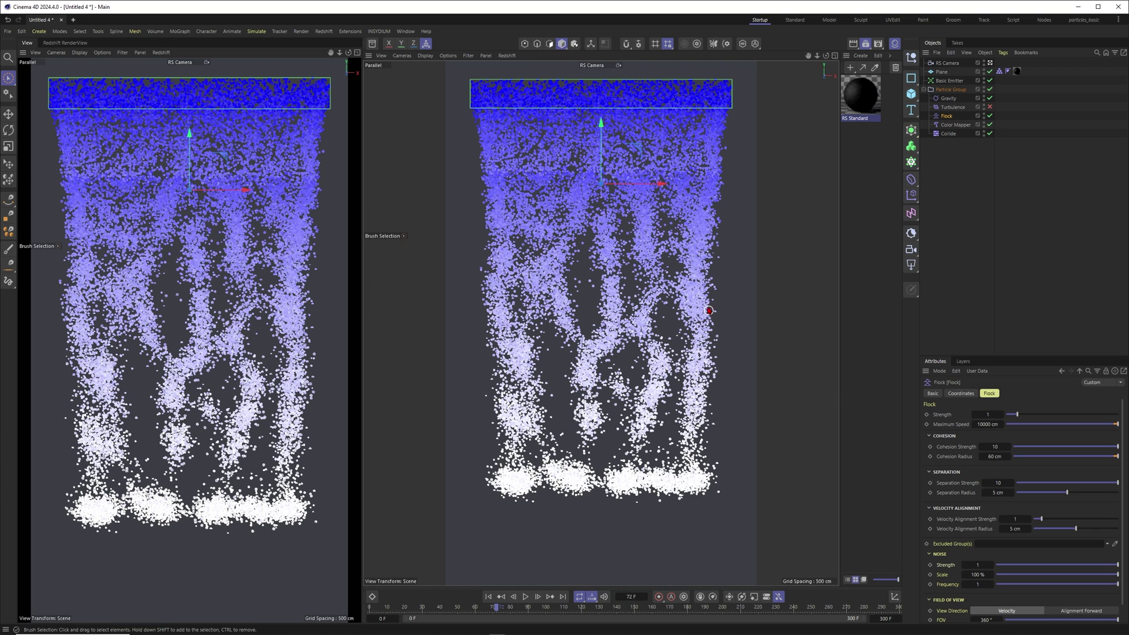
Step: Continue playback and set the Flock's Separation Radius to 10 cm while the simulation runs
left_click(525, 596)
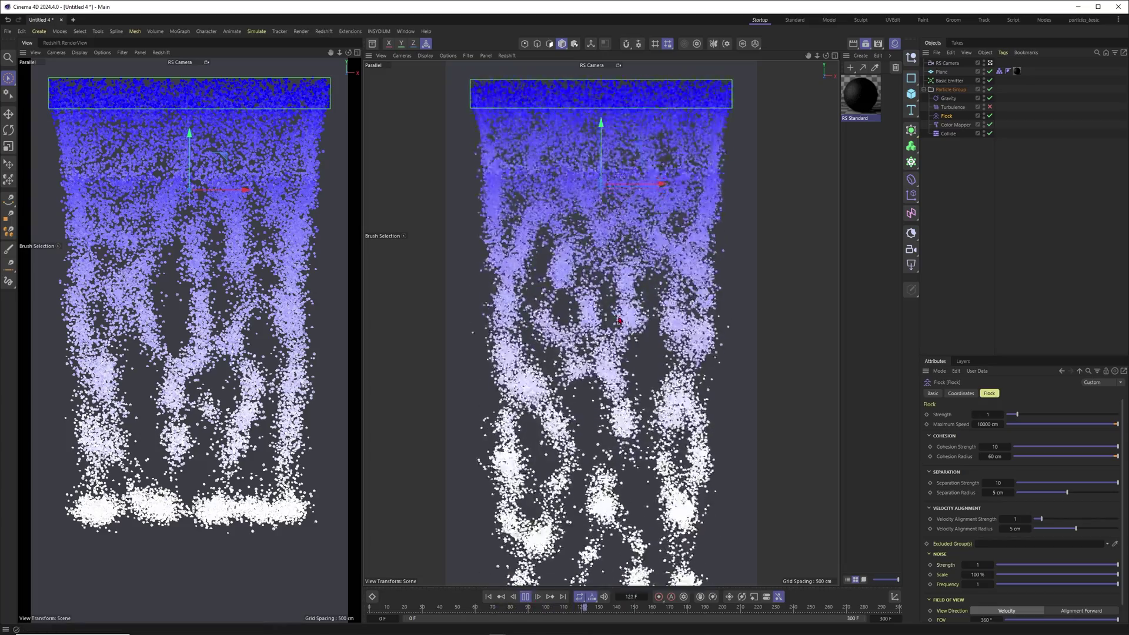
left_click(996, 493)
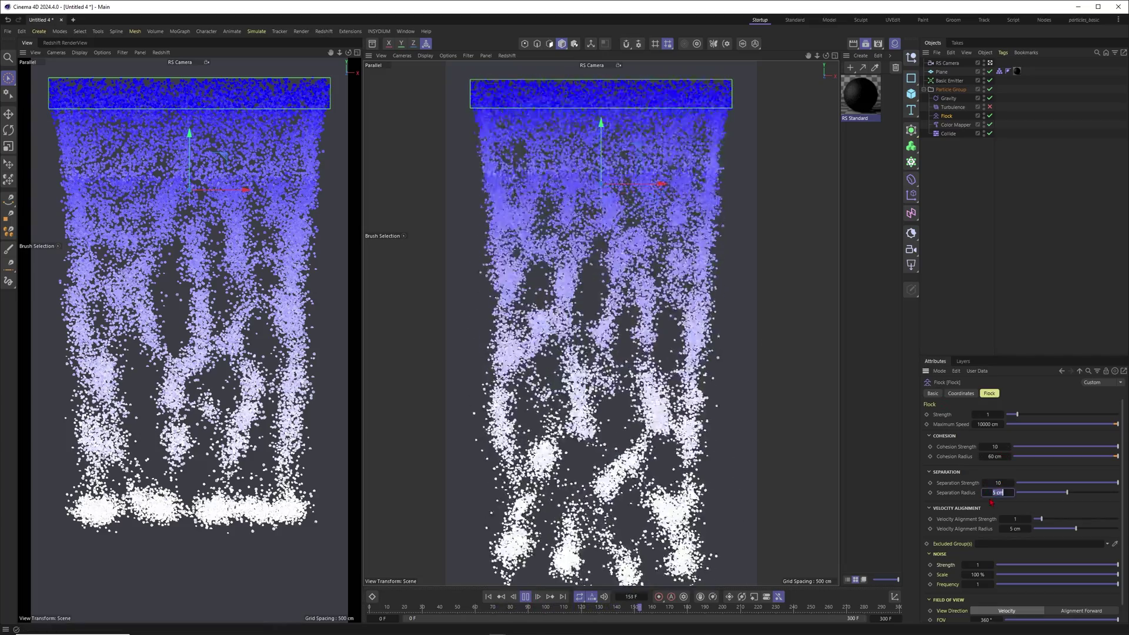
key("Return")
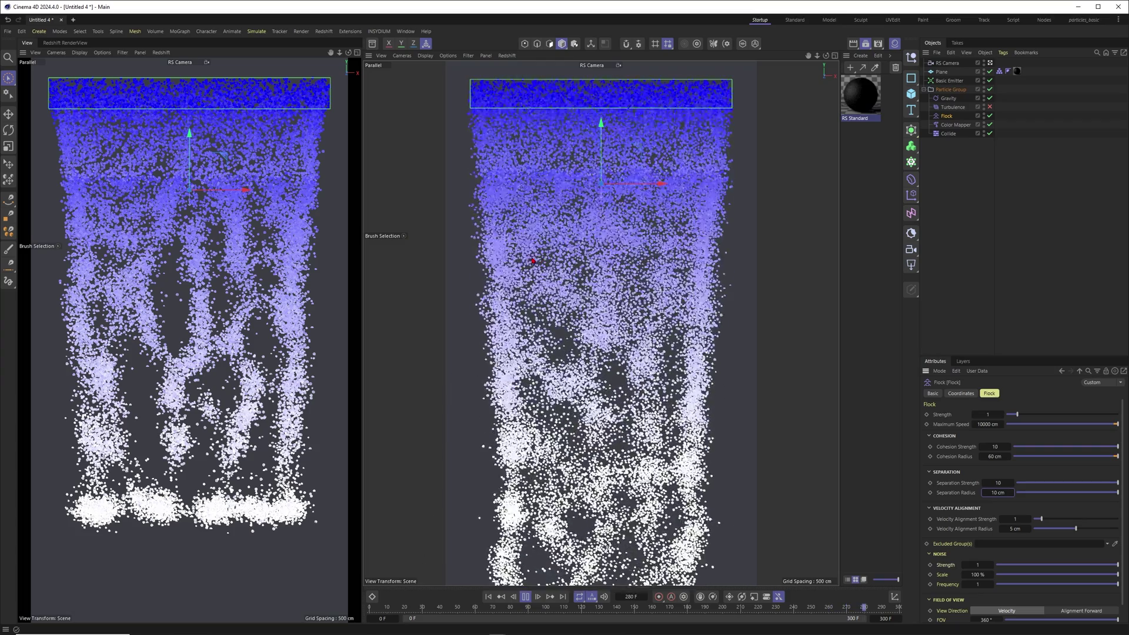
Step: Set the Flock's Separation Strength to 2, and lower it to 1 with a Separation Radius of 2.5 cm during playback
left_click(997, 483)
type("2")
key("Return")
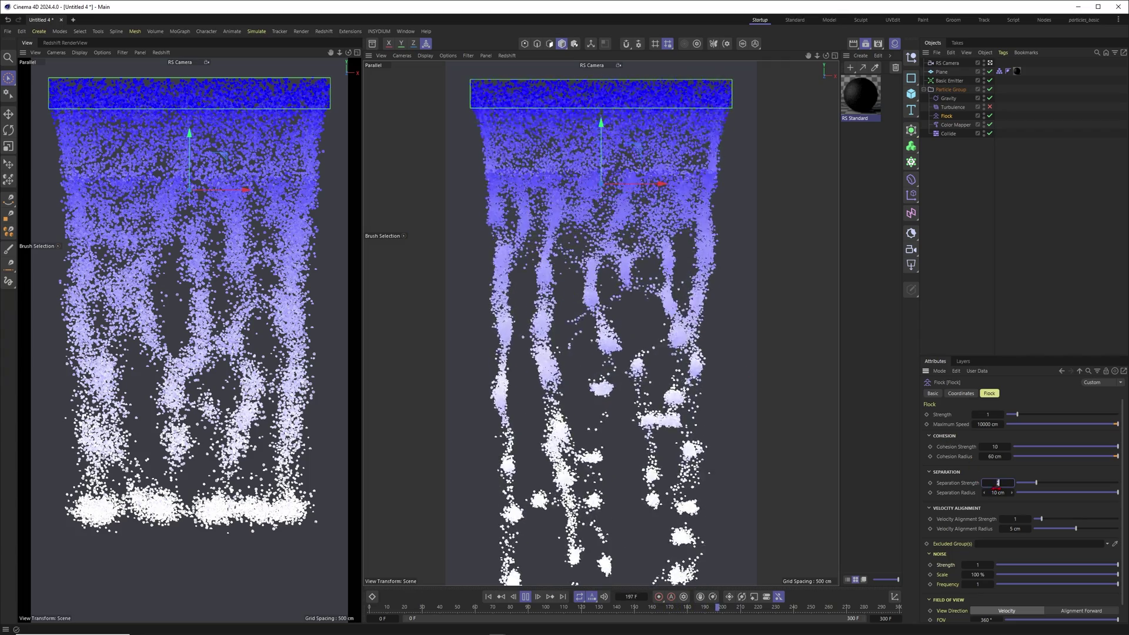
left_click_drag(1012, 497, 1003, 502)
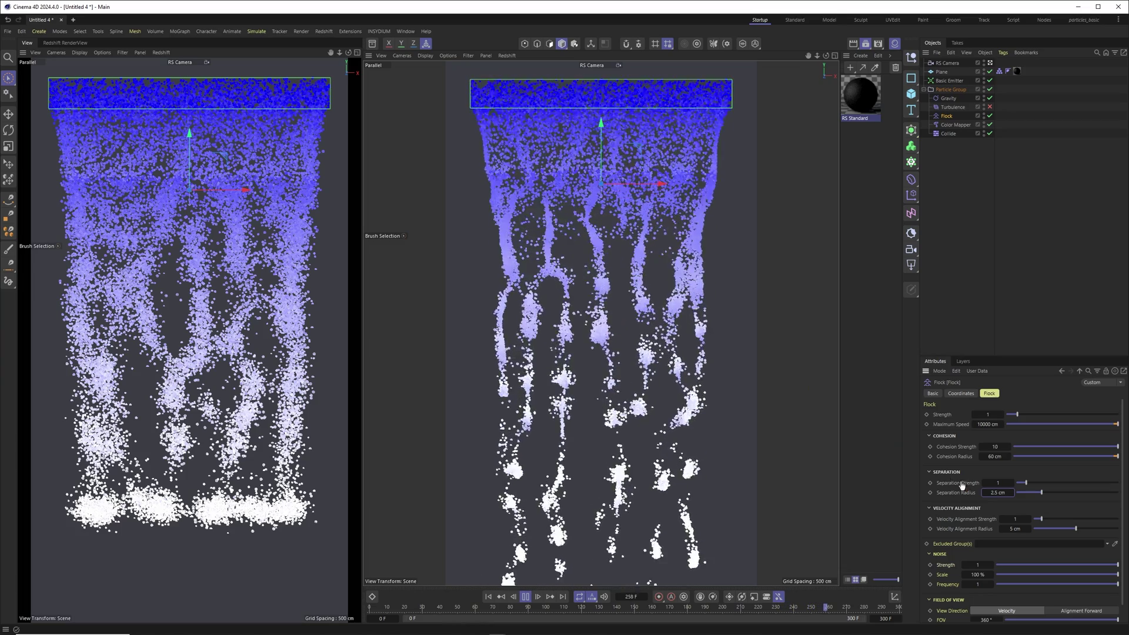
Step: Try a Separation Strength of 50 for the Flock during playback and set it back to 1
left_click(997, 483)
type("50")
key("Return")
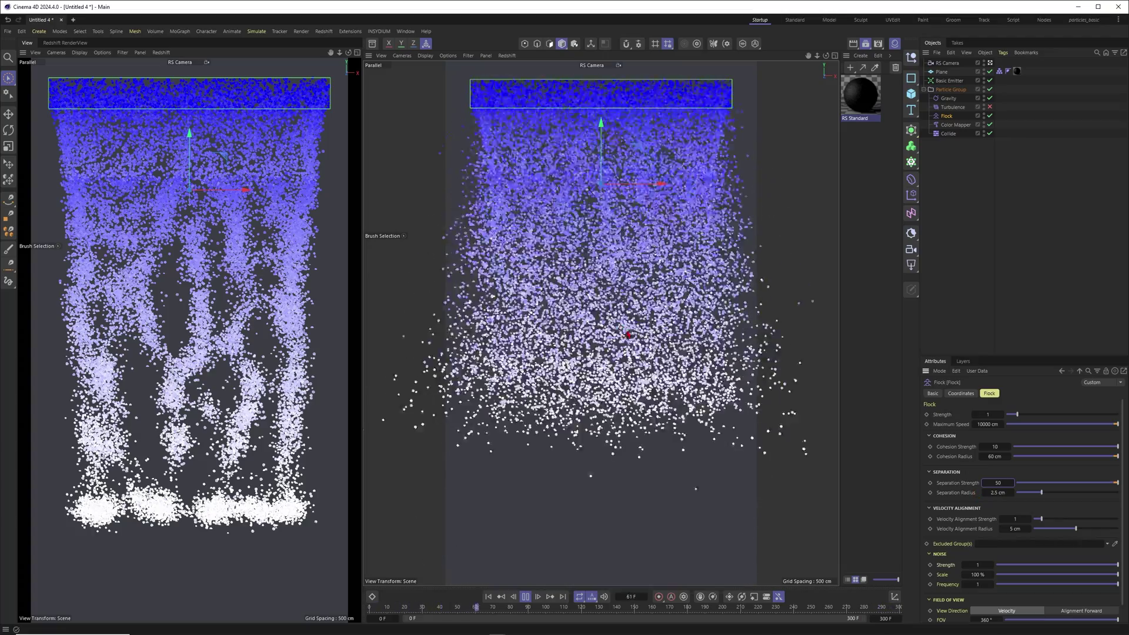
double_click(997, 482)
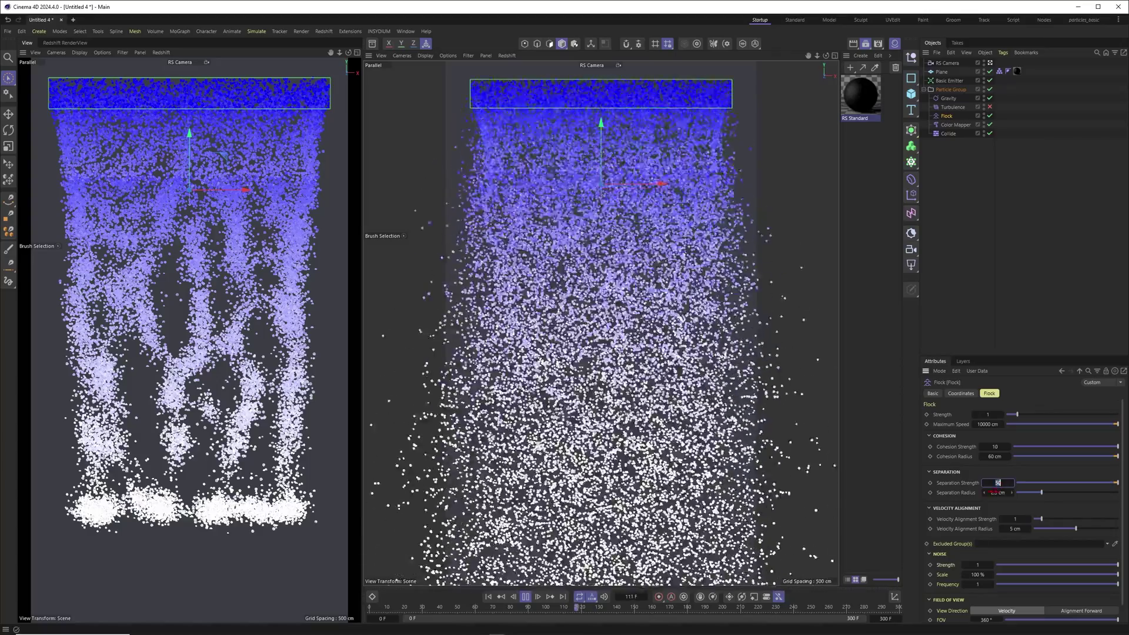
type("1")
key("Return")
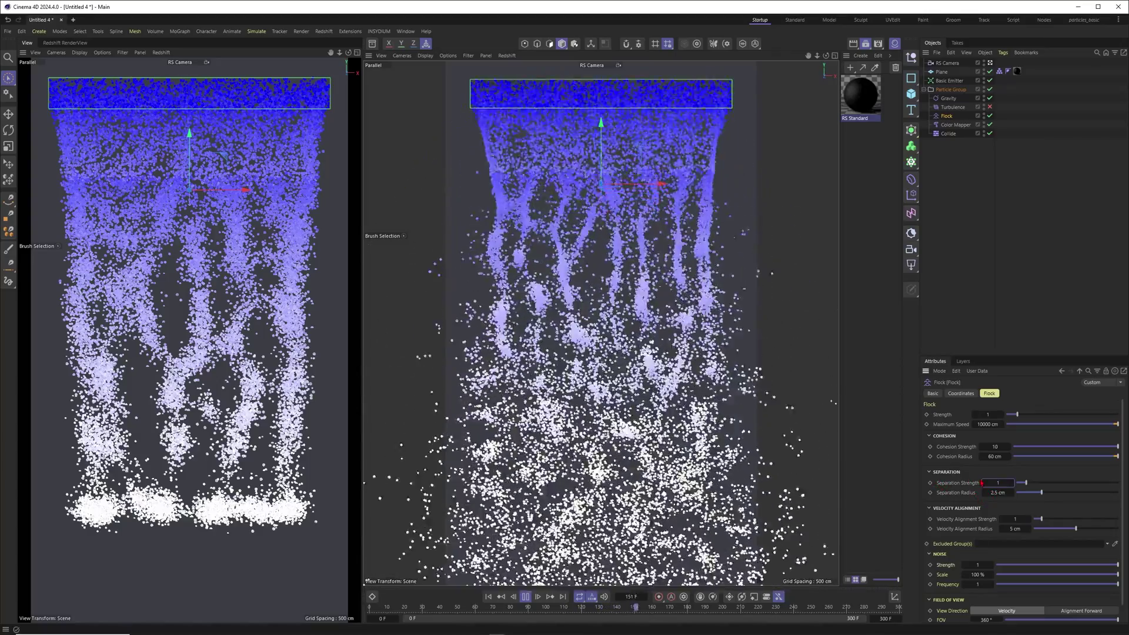
left_click(501, 596)
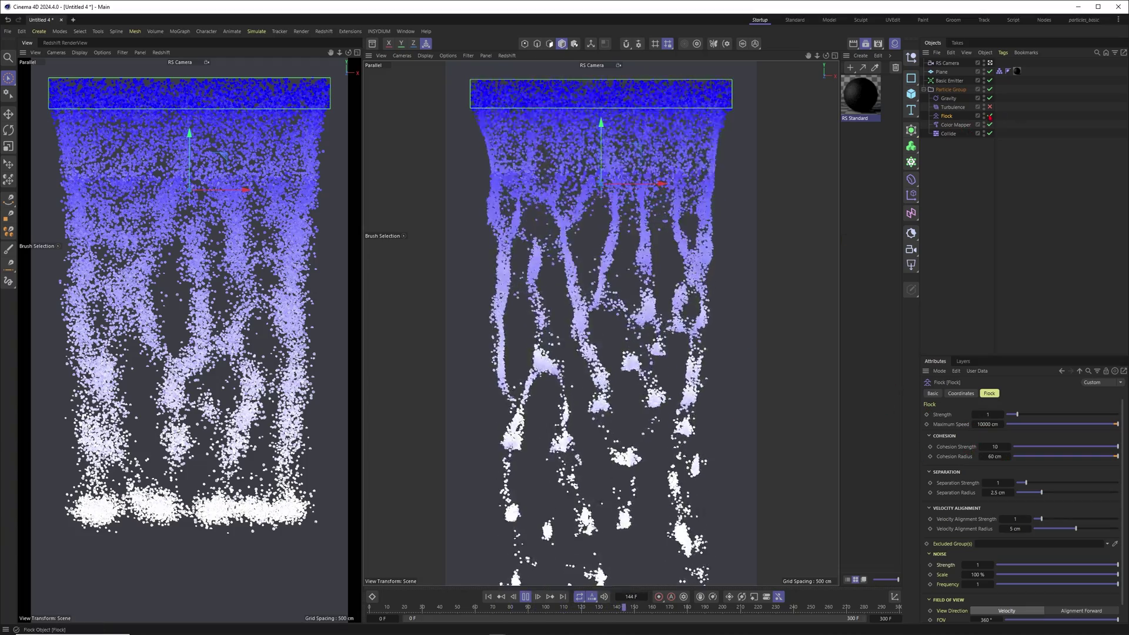
Step: Compare the running simulation with the Flock disabled and enabled, and enable Turbulence alongside the Flock
left_click(990, 116)
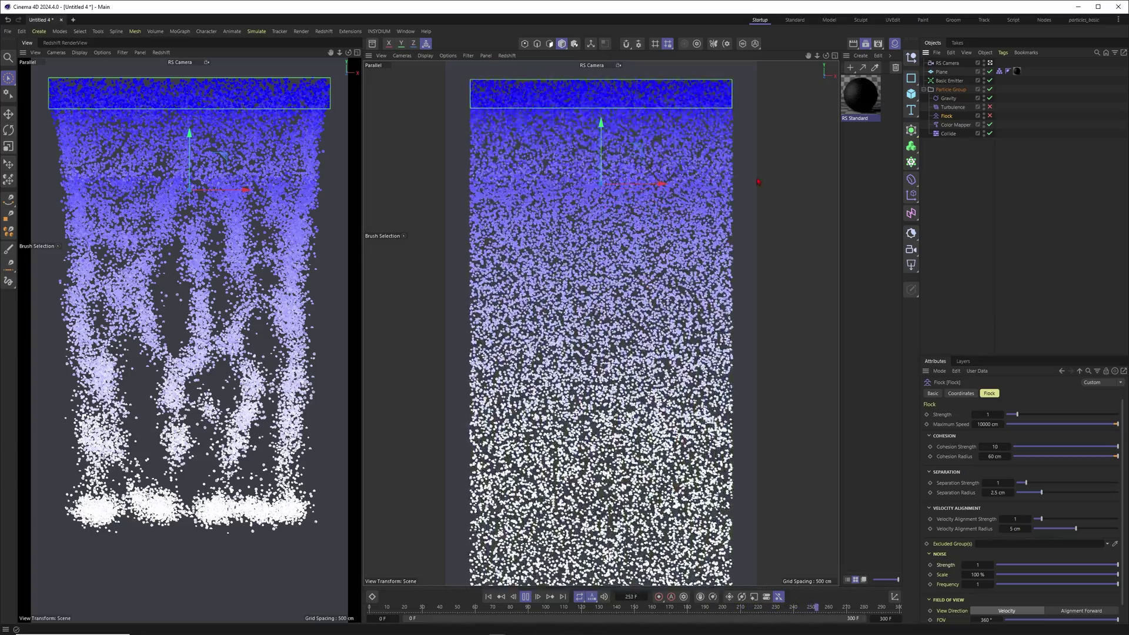
left_click(990, 115)
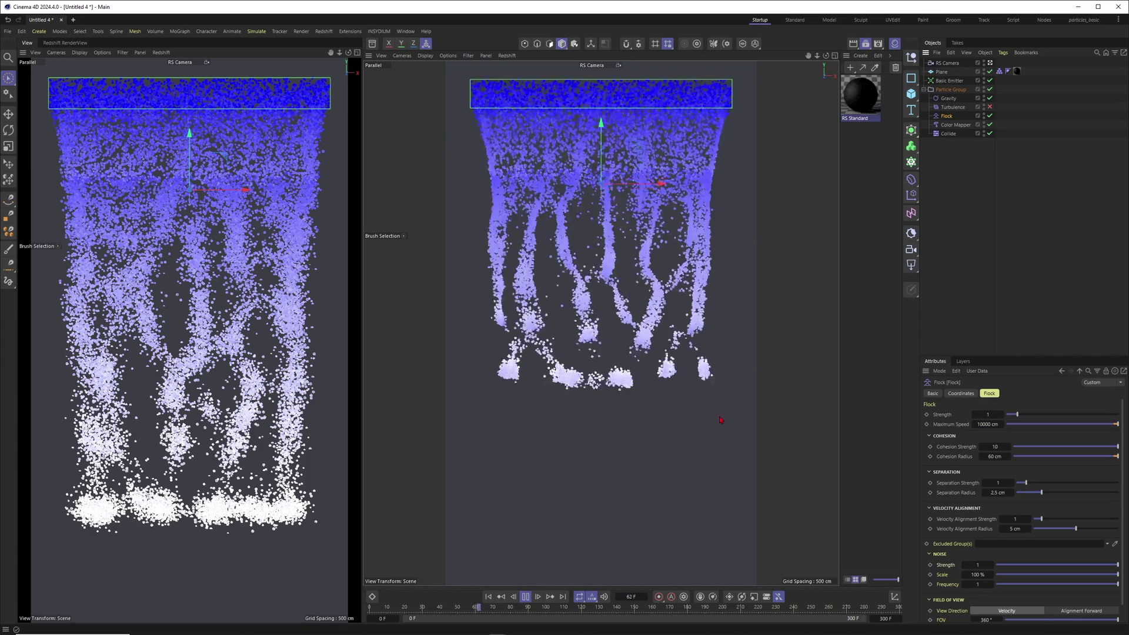
left_click(990, 107)
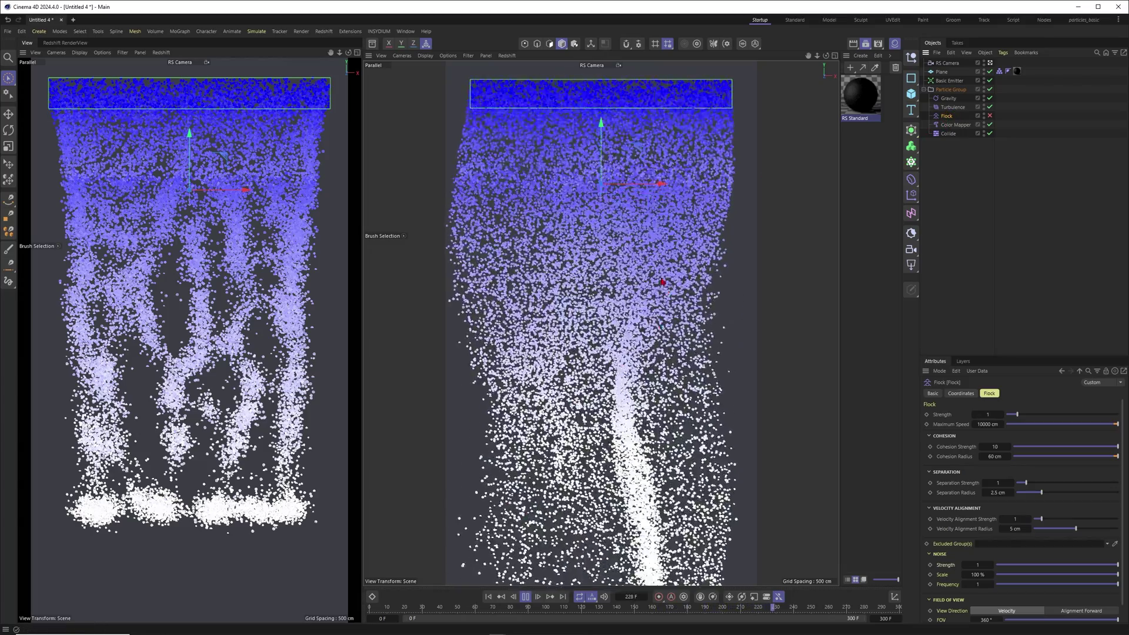
left_click(989, 116)
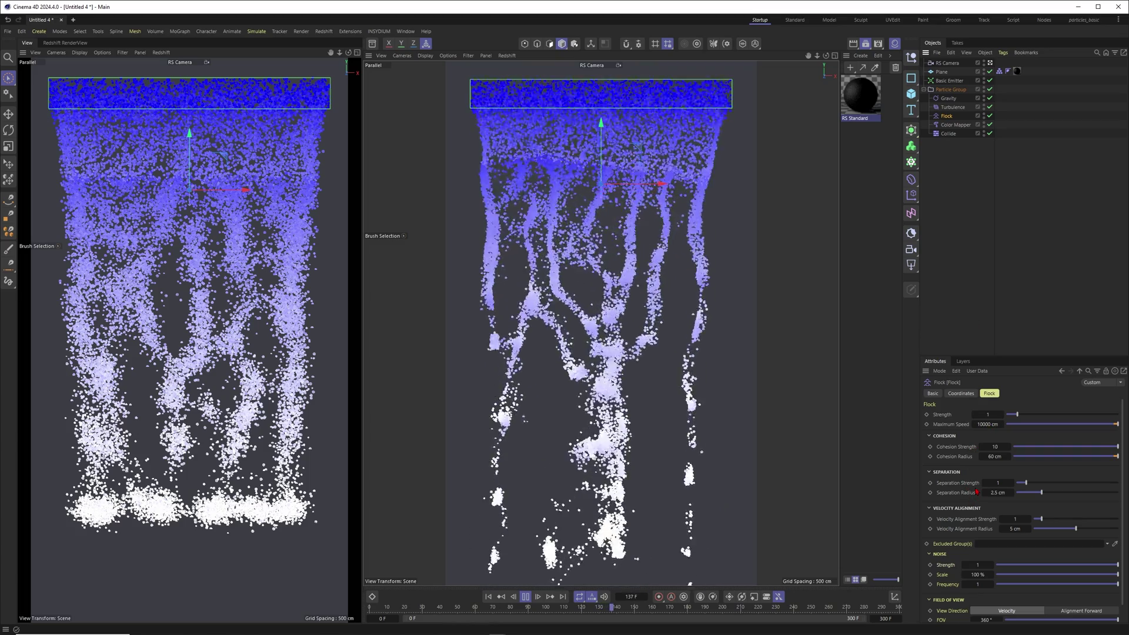
Step: Set the Flock's Cohesion Radius to 30 cm with a Cohesion Strength of 10, and stop playback
double_click(993, 457)
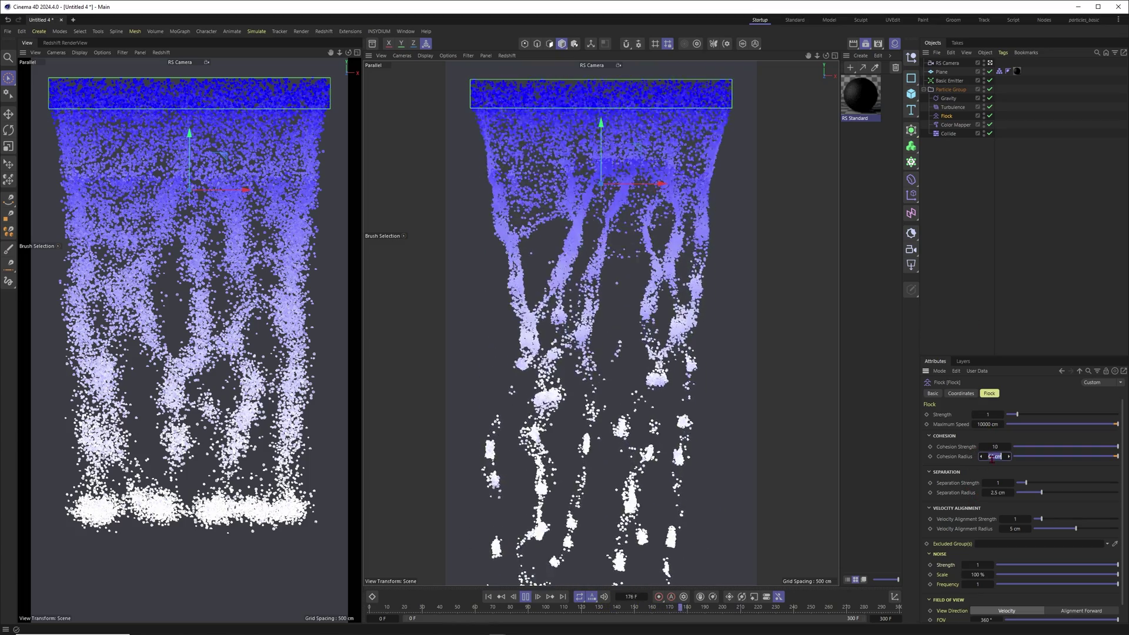
double_click(994, 447)
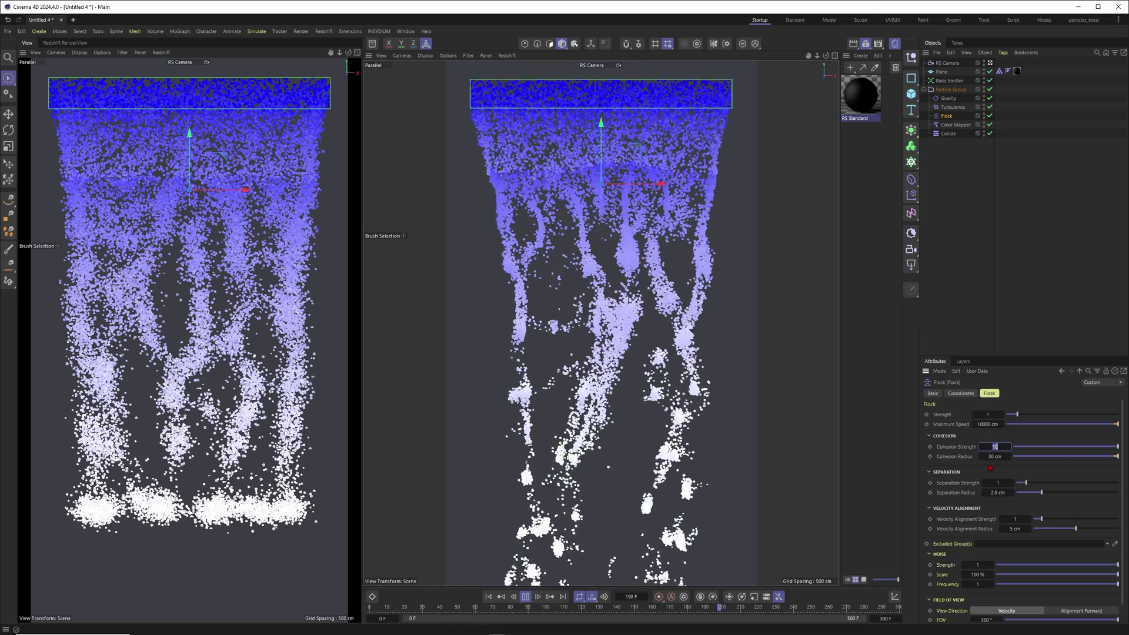
type("10")
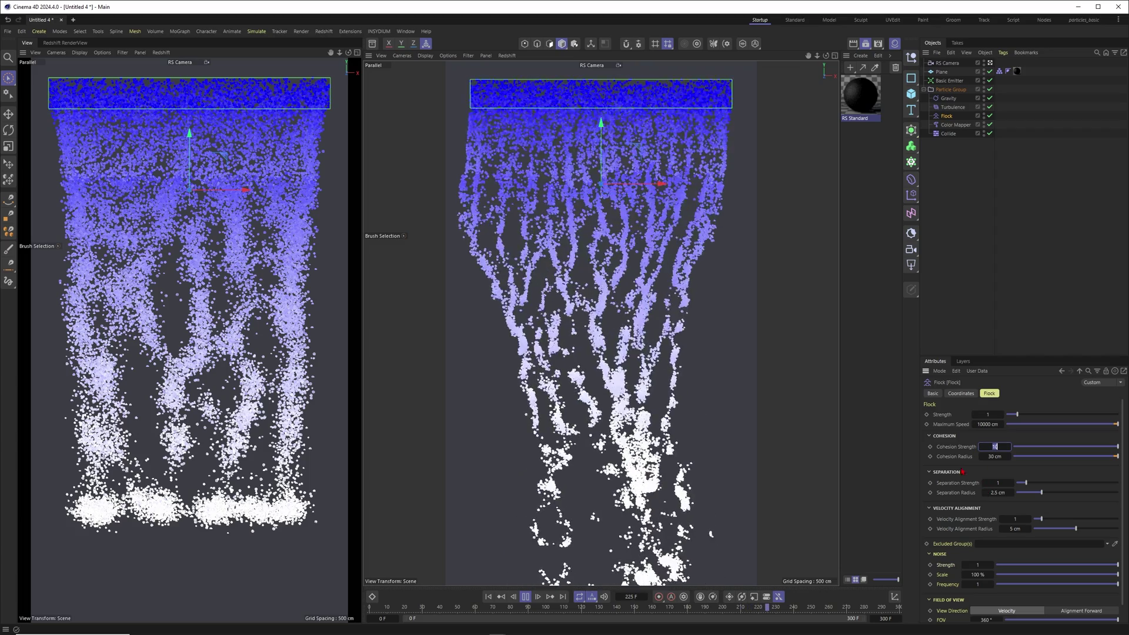
key("Return")
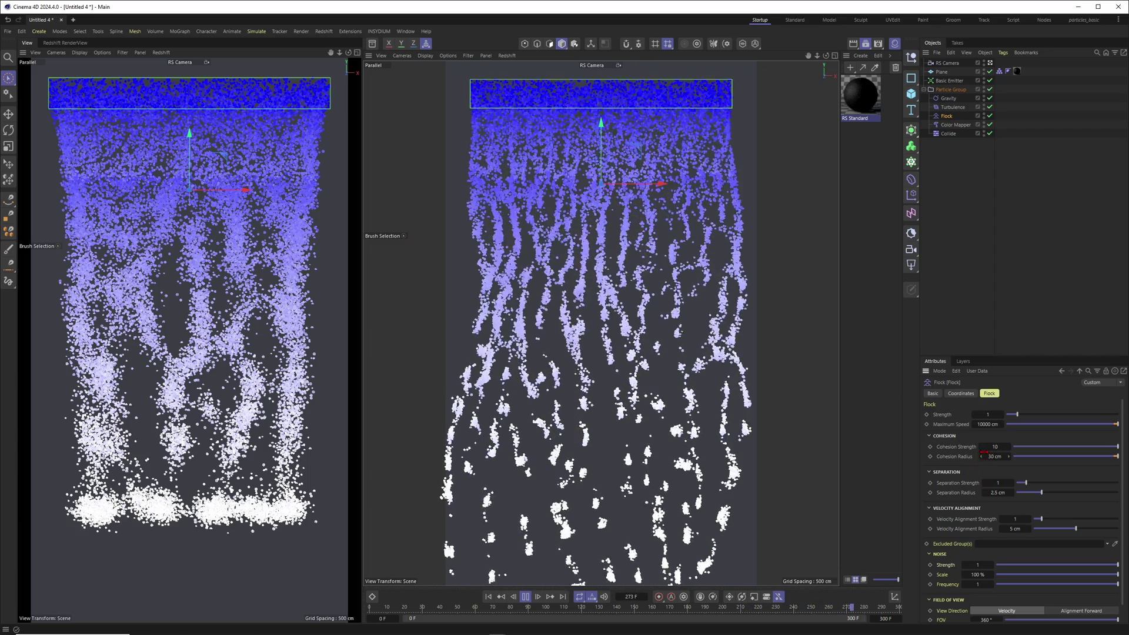
left_click(525, 596)
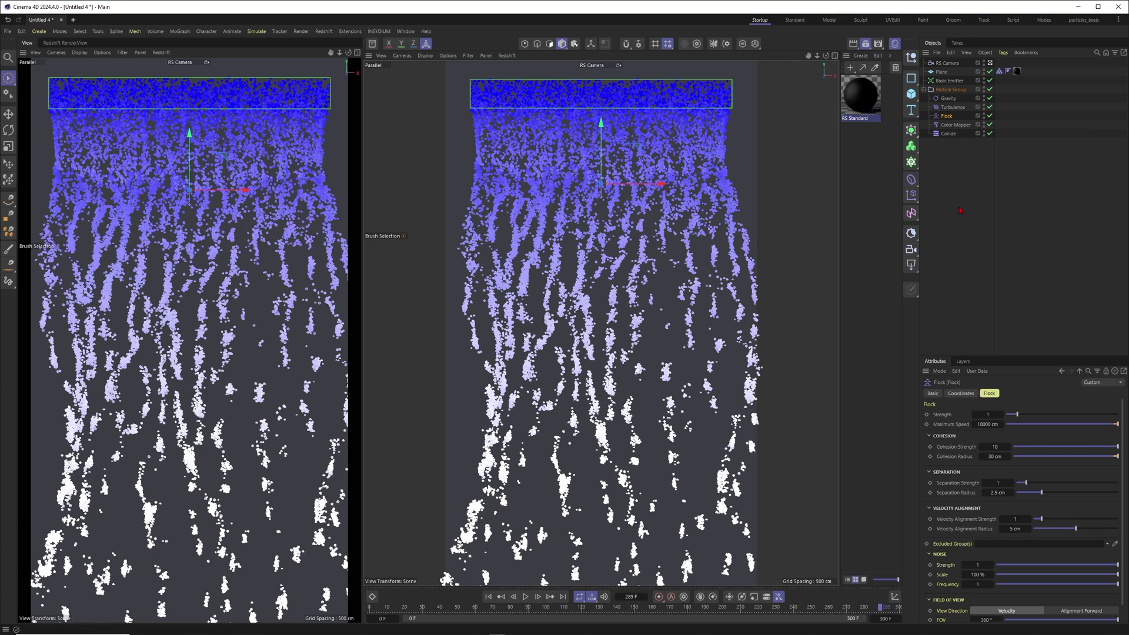
Step: Switch the viewport from the RS Camera to the default camera and delete the tilted plane
left_click(983, 197)
left_click(990, 62)
scroll(631, 258, "down", 5)
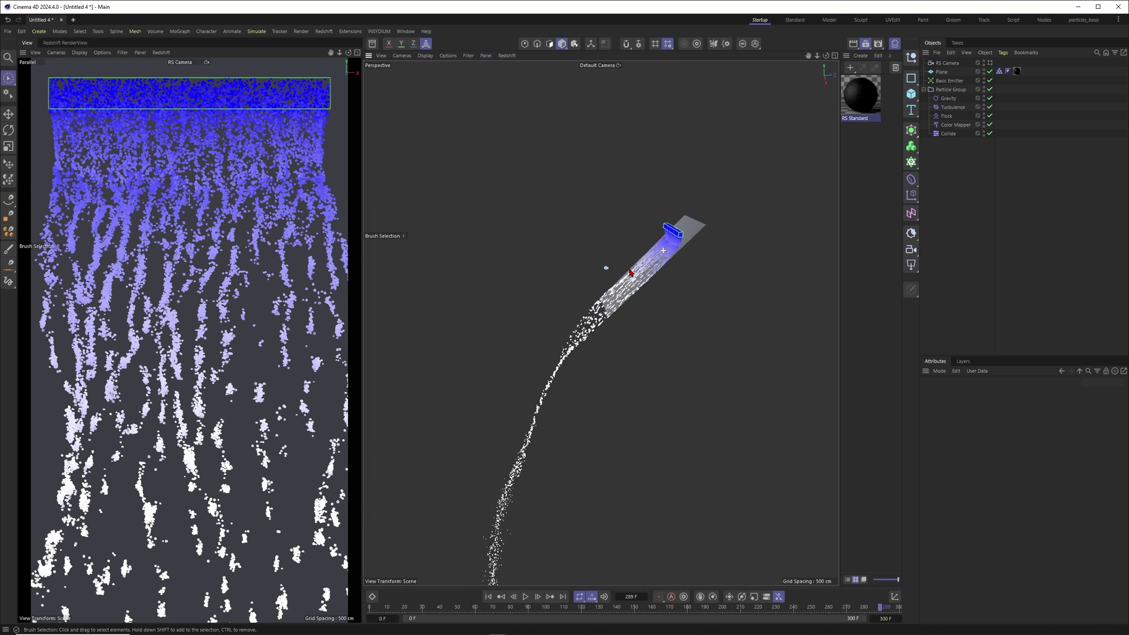
scroll(659, 249, "up", 6)
left_click_drag(668, 250, 684, 244, "alt")
left_click(733, 185)
left_click_drag(651, 308, 667, 292, "alt")
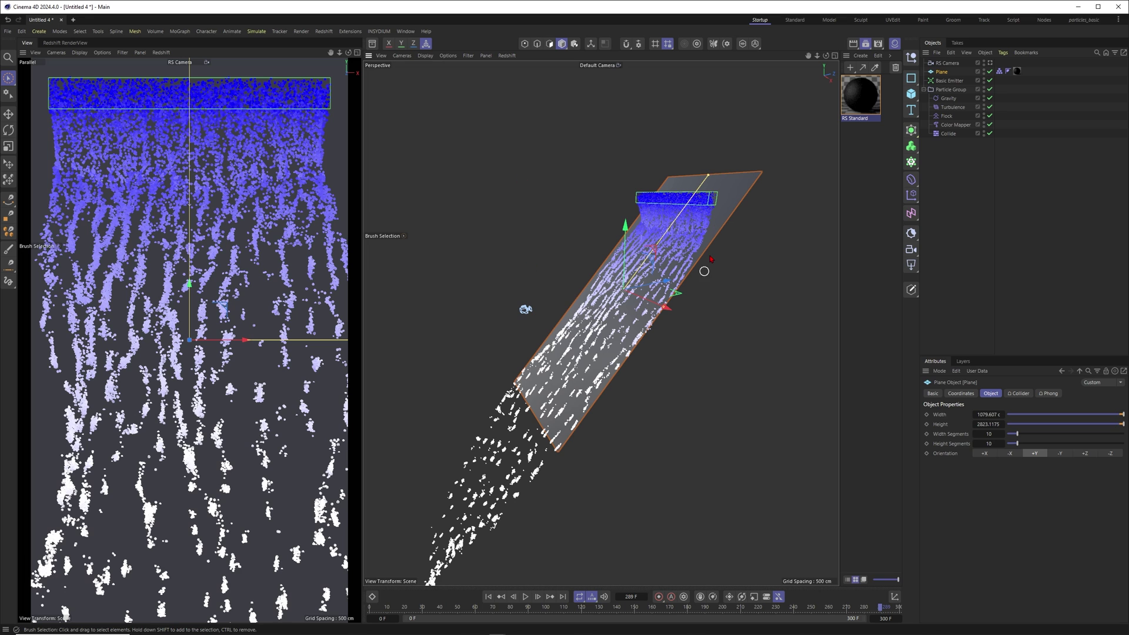
left_click_drag(709, 192, 719, 216, "alt")
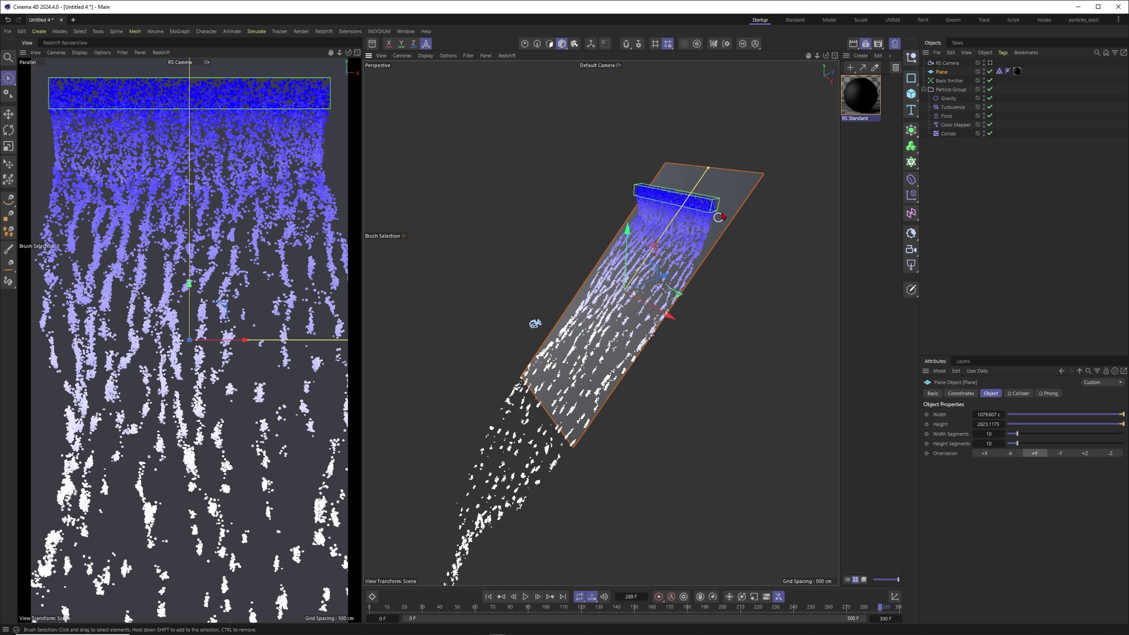
key("Delete")
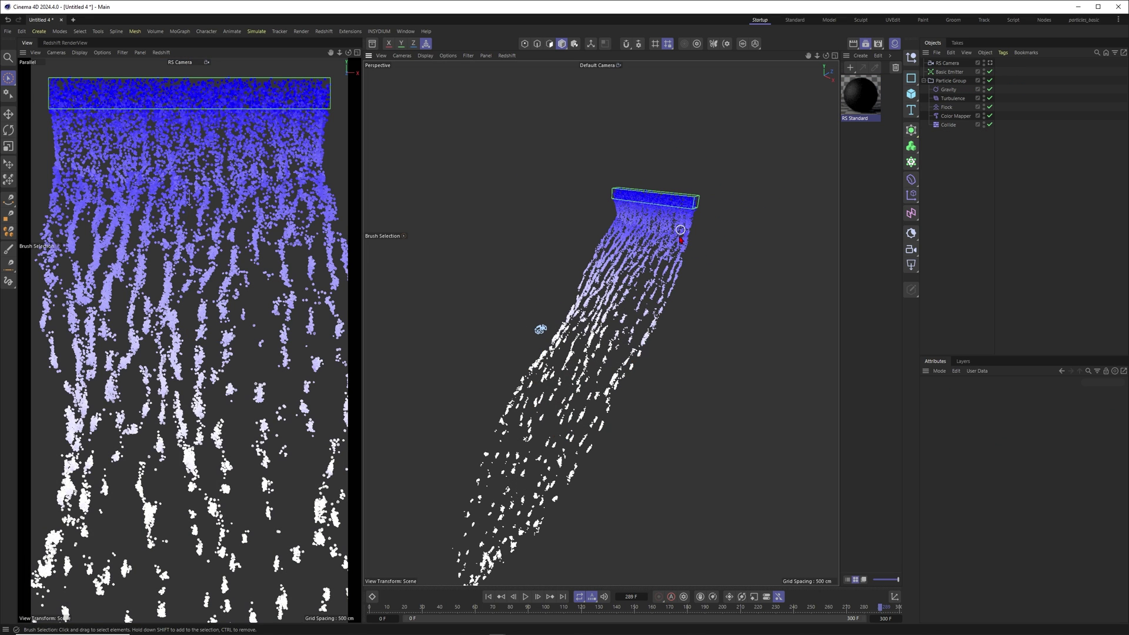
Step: Return to the first frame and change the Basic Emitter's emission shape to Sphere
left_click(488, 597)
left_click_drag(663, 186, 665, 199, "alt")
right_click_drag(665, 200, 712, 193, "alt")
left_click(712, 193)
left_click(993, 393)
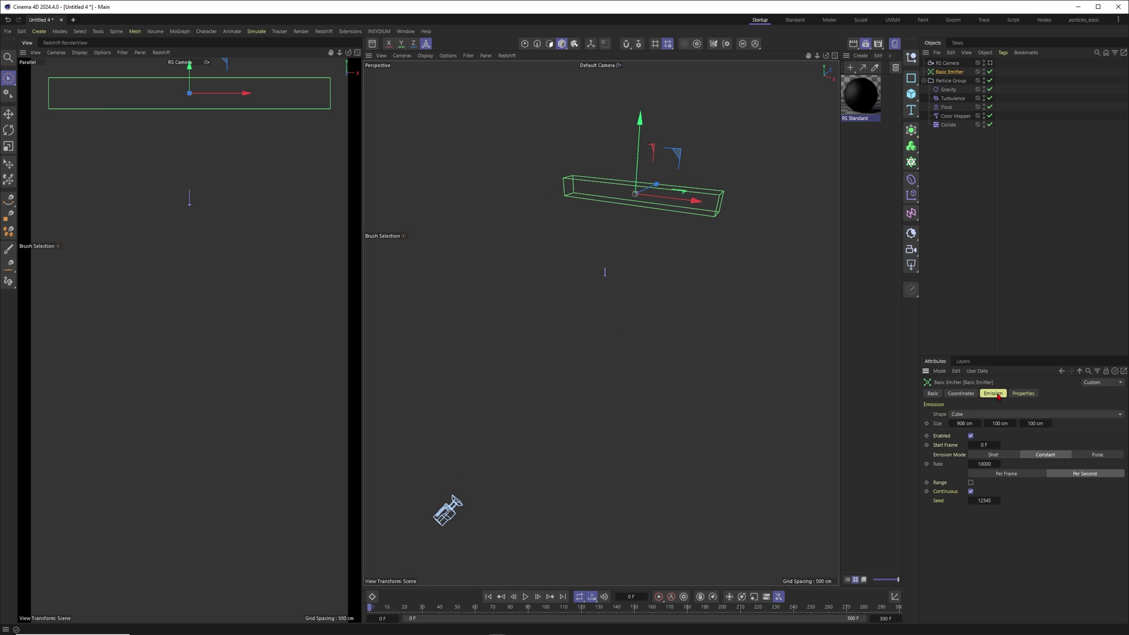
left_click(978, 415)
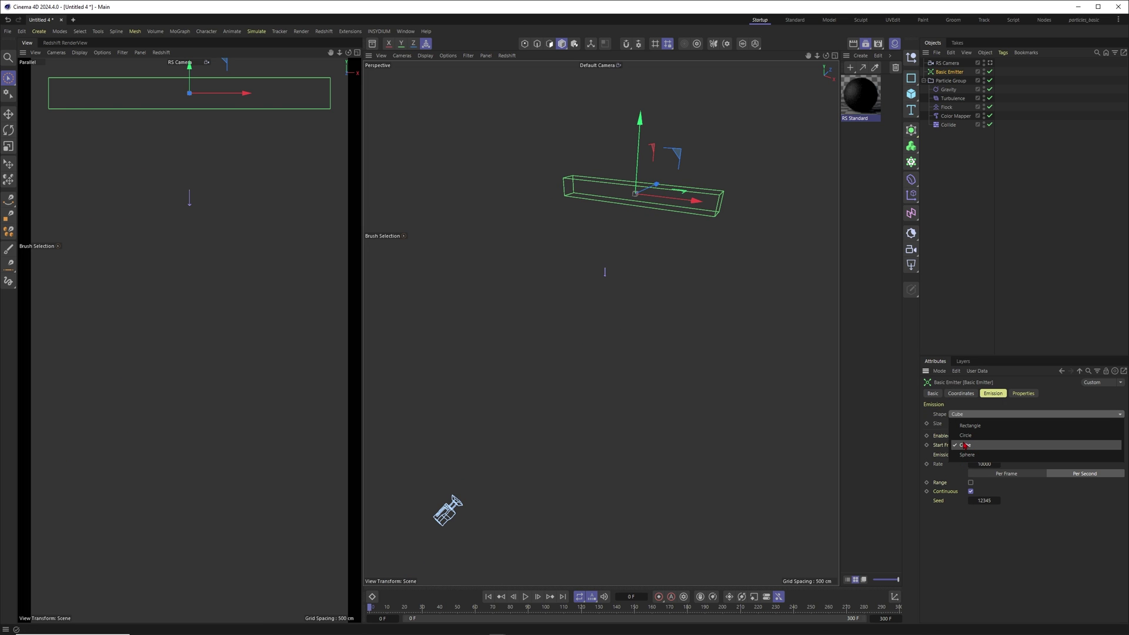
left_click(978, 455)
left_click_drag(647, 189, 672, 192, "alt")
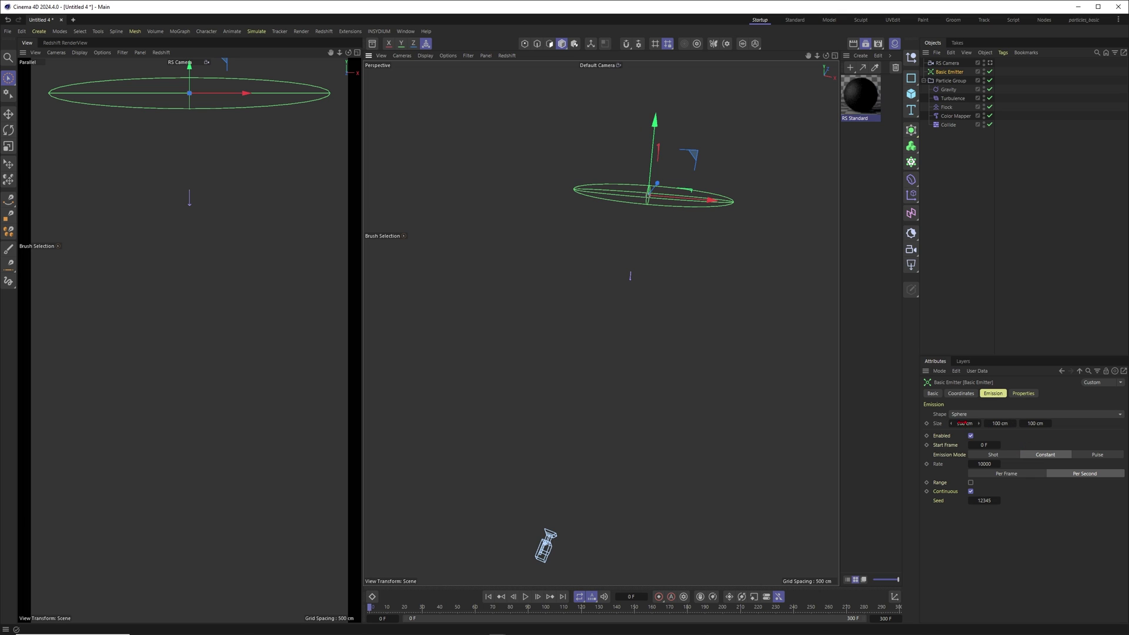
Step: Set the spherical emitter's first size value to 100 cm, preview the emission briefly and return to the first frame
double_click(964, 424)
type("100")
key("Return")
scroll(643, 192, "up", 3)
middle_click_drag(644, 194, 665, 214, "alt")
left_click(526, 597)
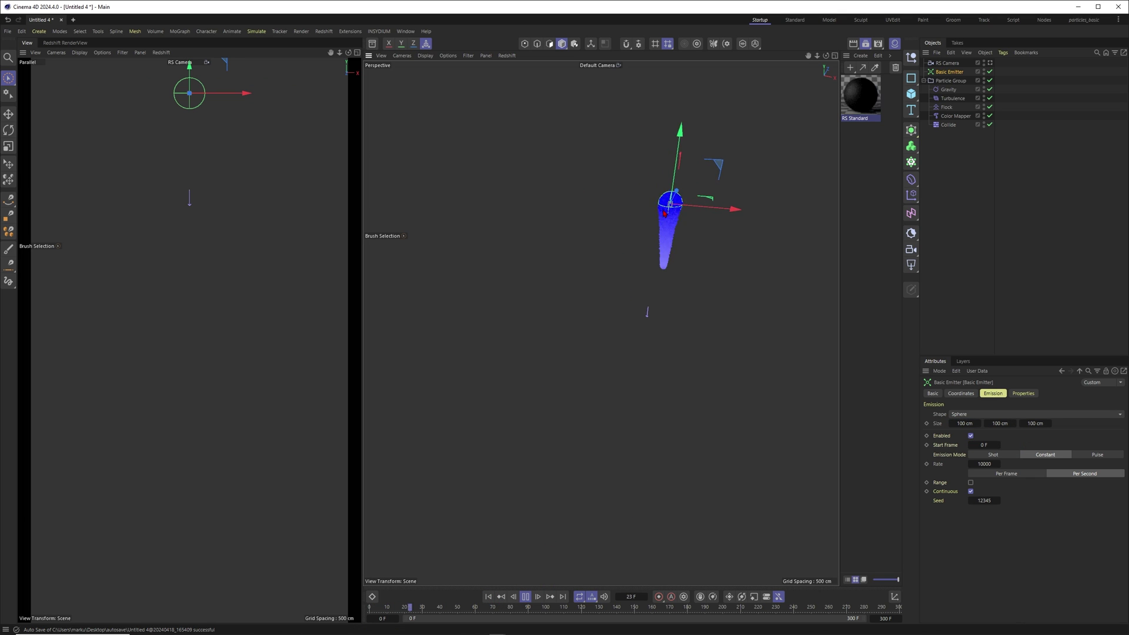
left_click(527, 599)
left_click(489, 598)
middle_click_drag(634, 315, 605, 323, "alt")
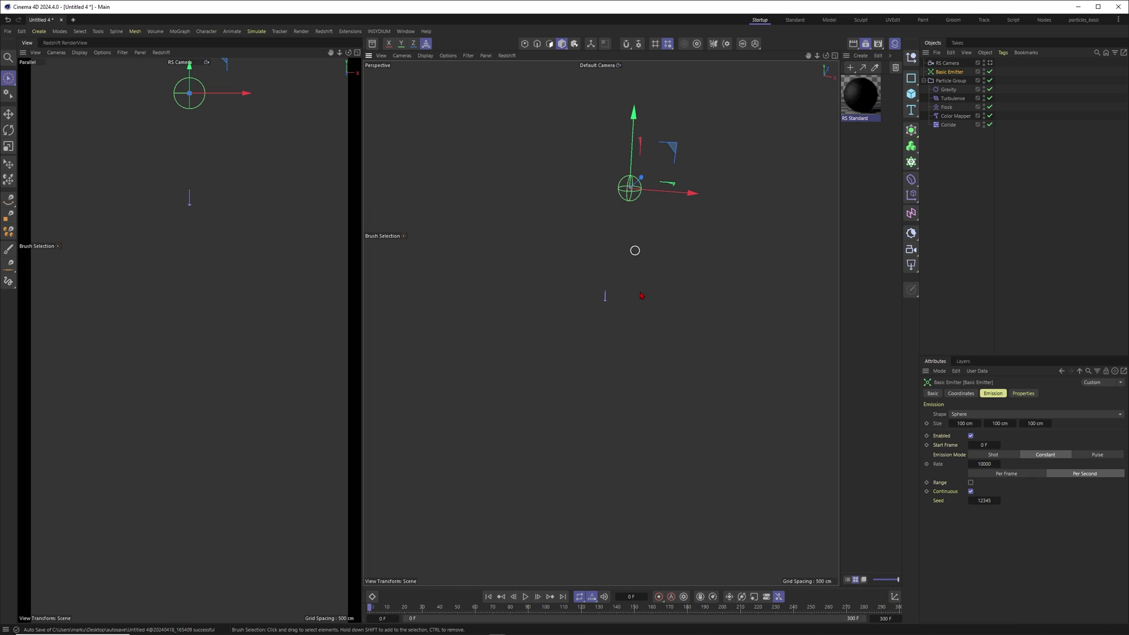
left_click(972, 184)
left_click_drag(910, 94, 985, 139)
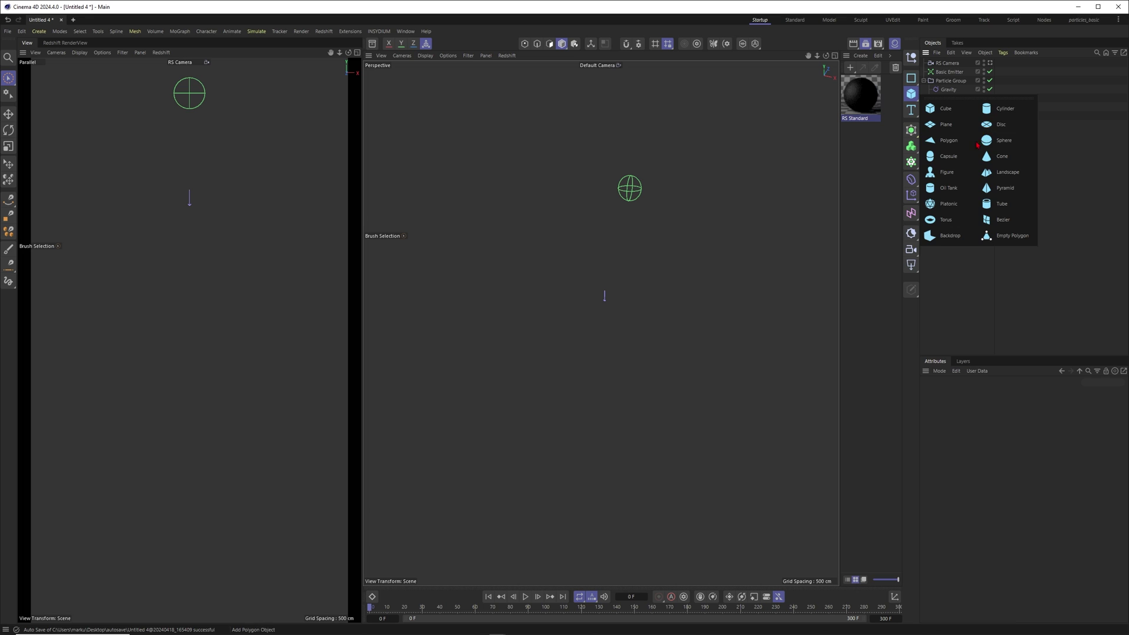
left_click(986, 124)
left_click_drag(588, 300, 562, 308, "alt")
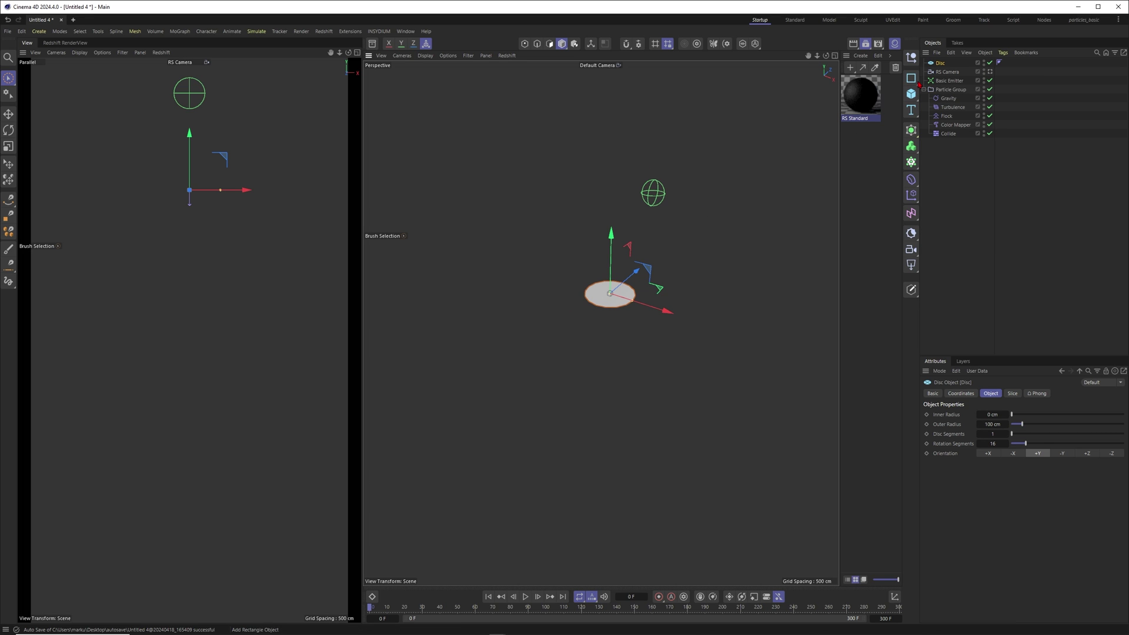
key("Delete")
Step: Add a Cylinder to the scene and set its height to 1 cm to form a thin disc
left_click_drag(910, 94, 937, 189)
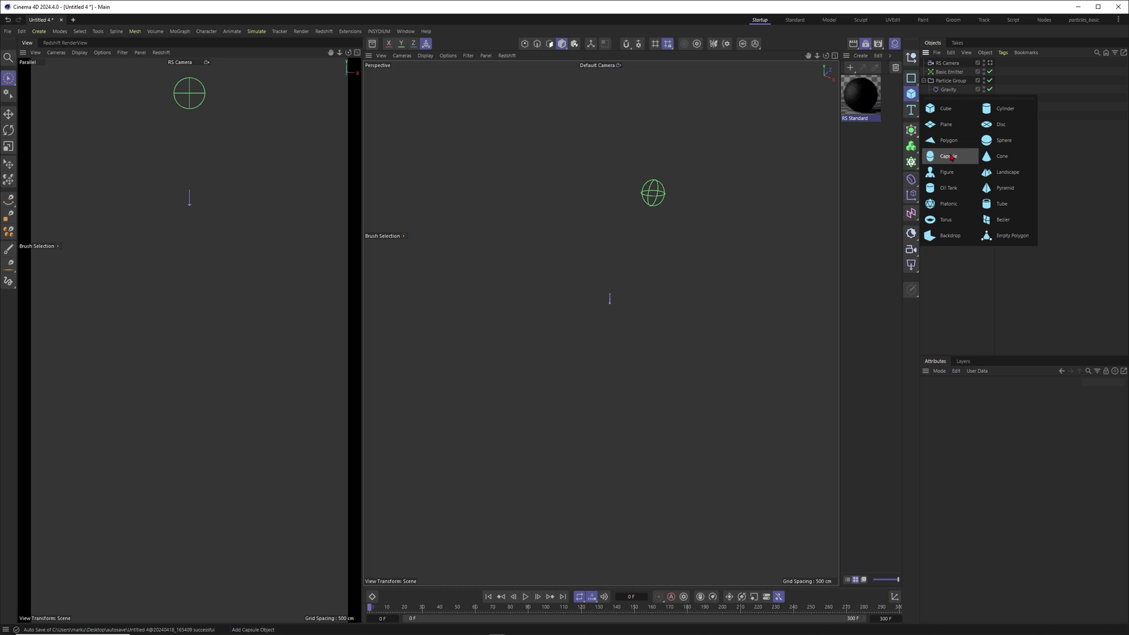
left_click(999, 108)
scroll(606, 286, "up", 5)
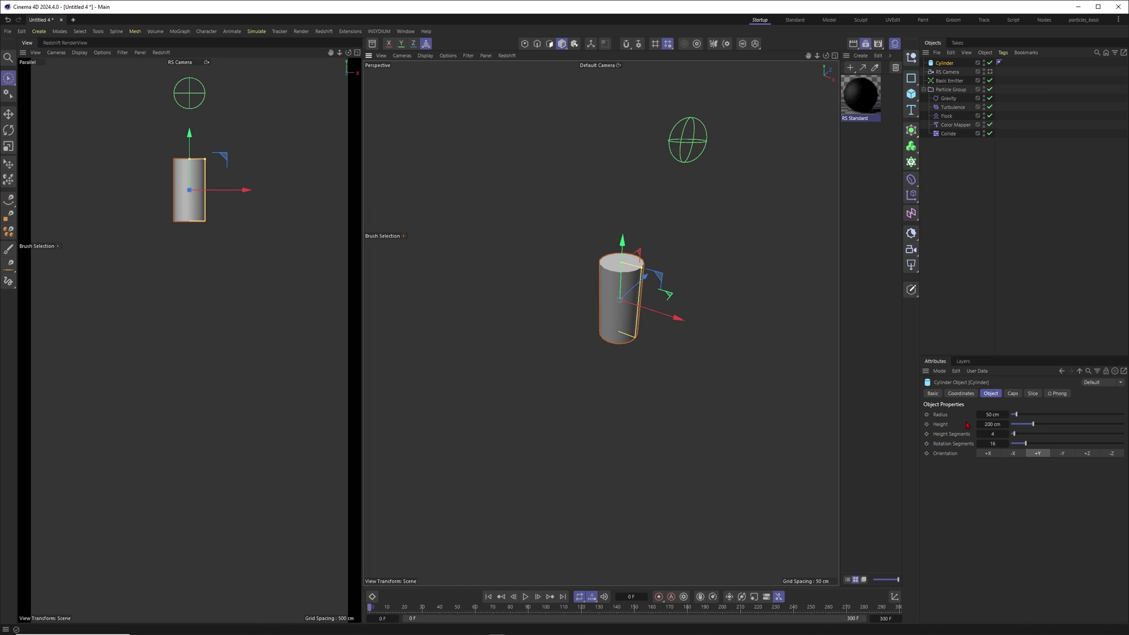
double_click(992, 425)
type("1")
key("Return")
Step: Move the flat cylinder so that it sits directly below the spherical emitter
left_click_drag(609, 288, 559, 296, "alt")
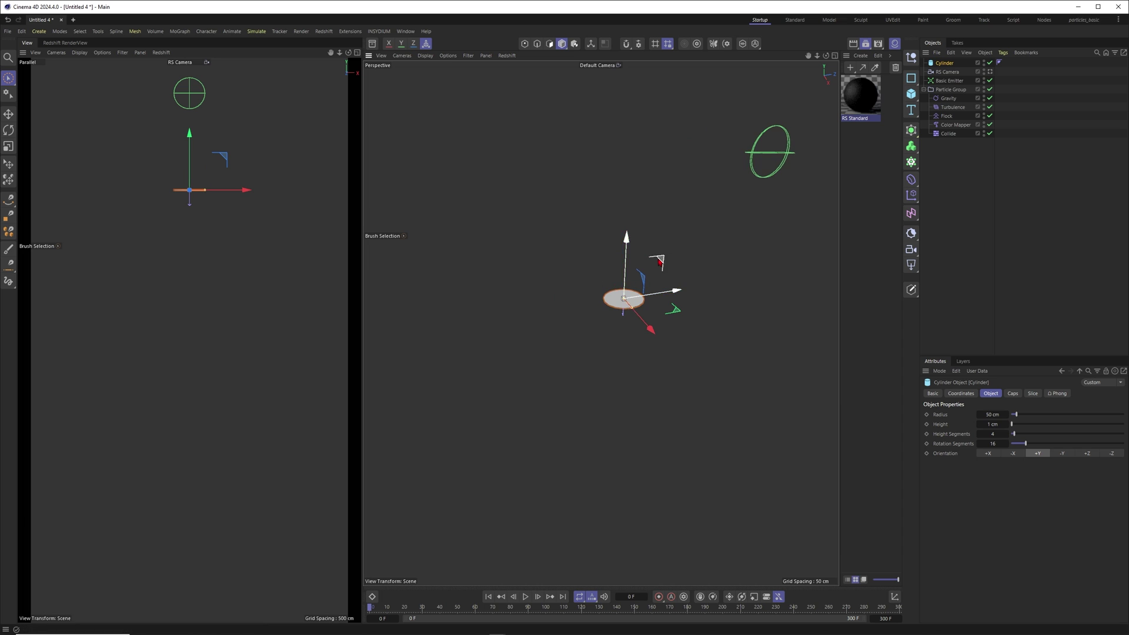
left_click_drag(657, 264, 785, 174)
left_click_drag(785, 173, 726, 141, "alt")
left_click_drag(728, 204, 736, 236)
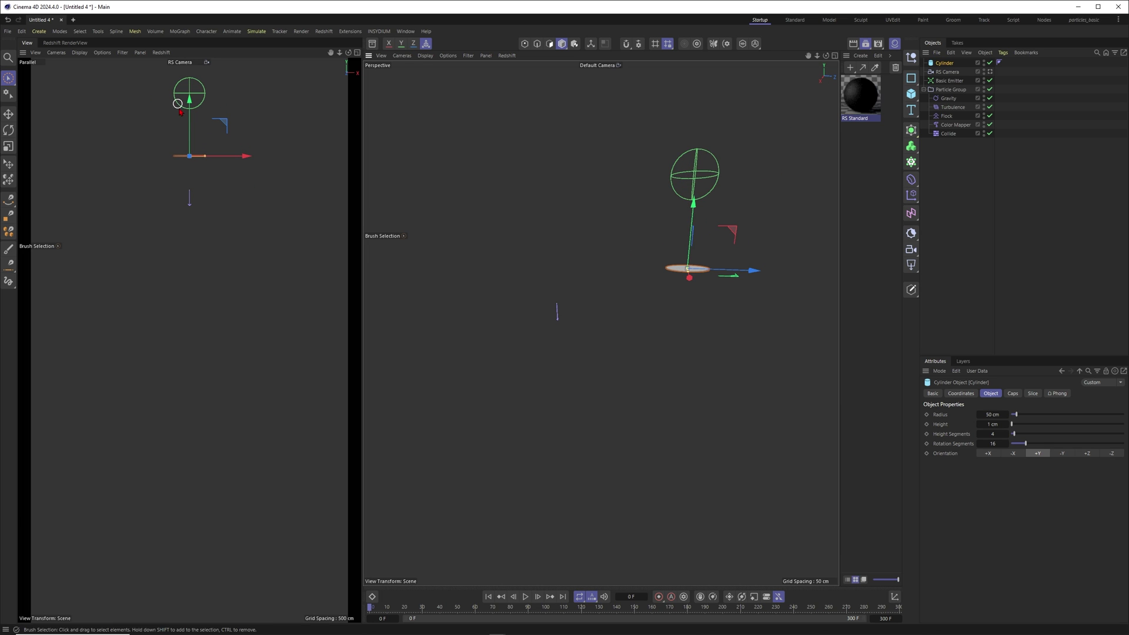
Step: Rotate the flat cylinder to tilt it at an angle beneath the emitter
left_click_drag(587, 312, 646, 335, "alt")
scroll(687, 255, "up", 4)
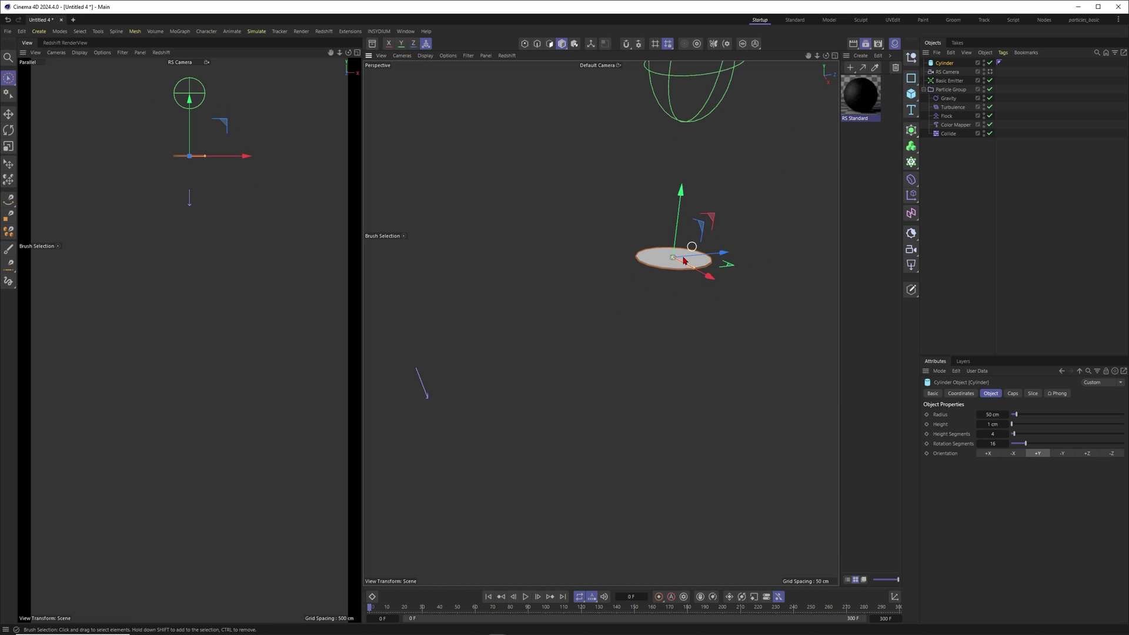
key("r")
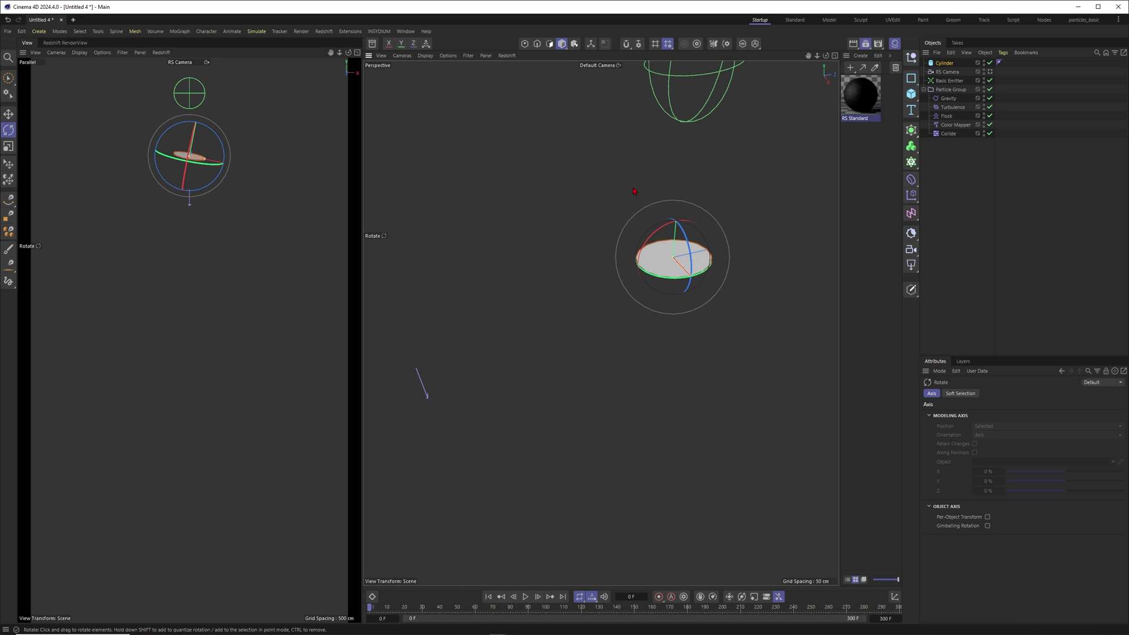
left_click_drag(662, 246, 653, 253)
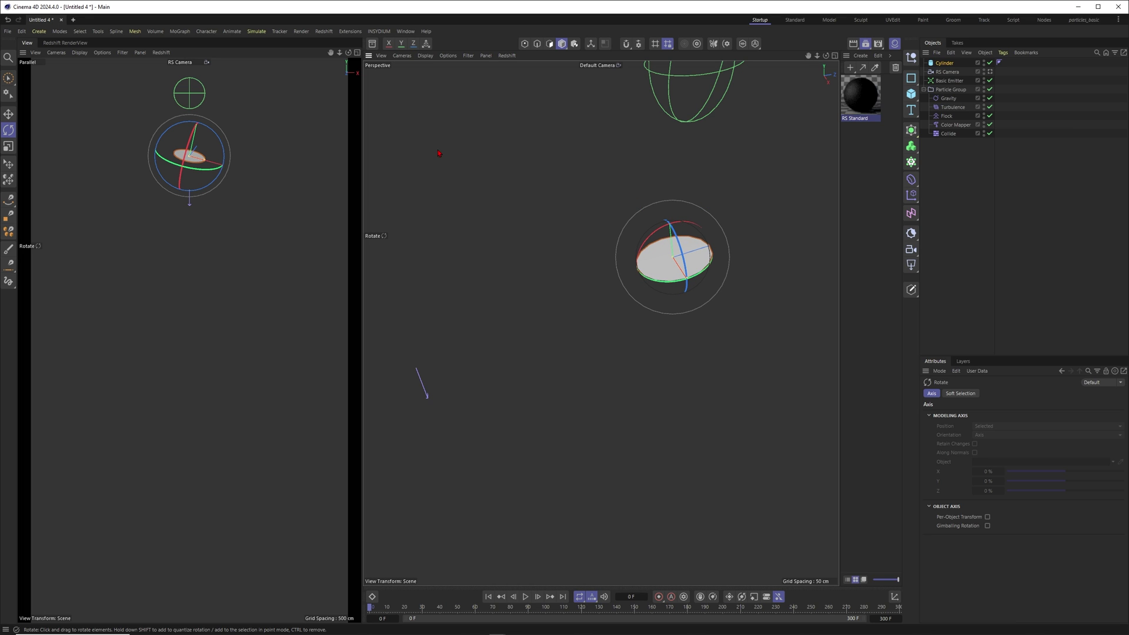
Step: Set the cylinder's radius to 80 cm and its rotation segments to 50
left_click(953, 63)
left_click(991, 414)
type("8")
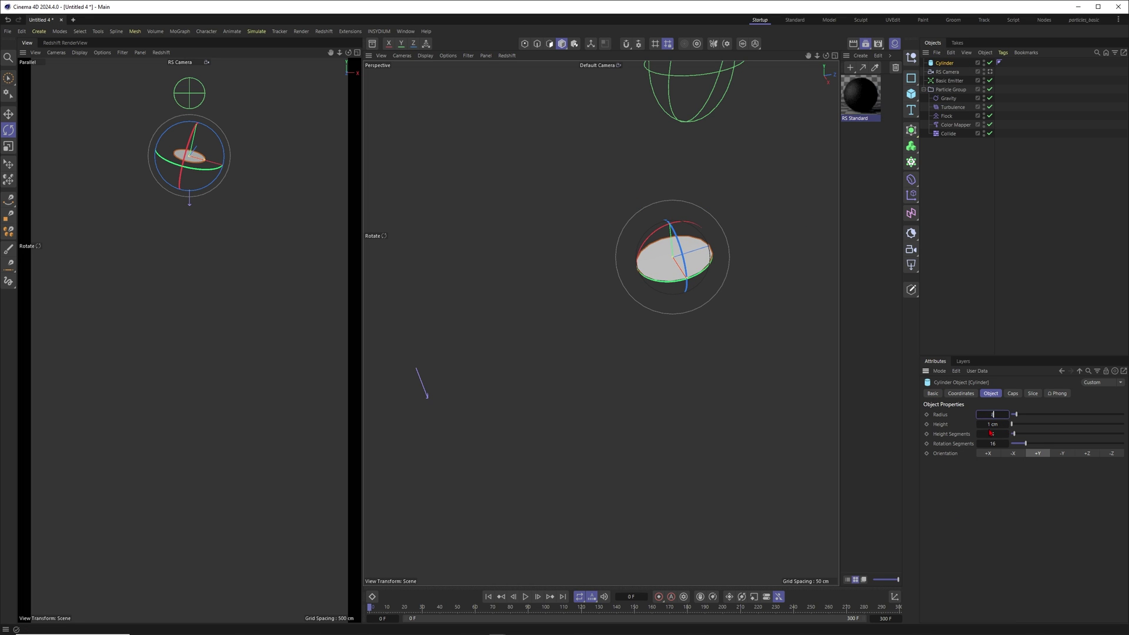
type("0")
key("Return")
left_click(992, 443)
type("50")
key("Return")
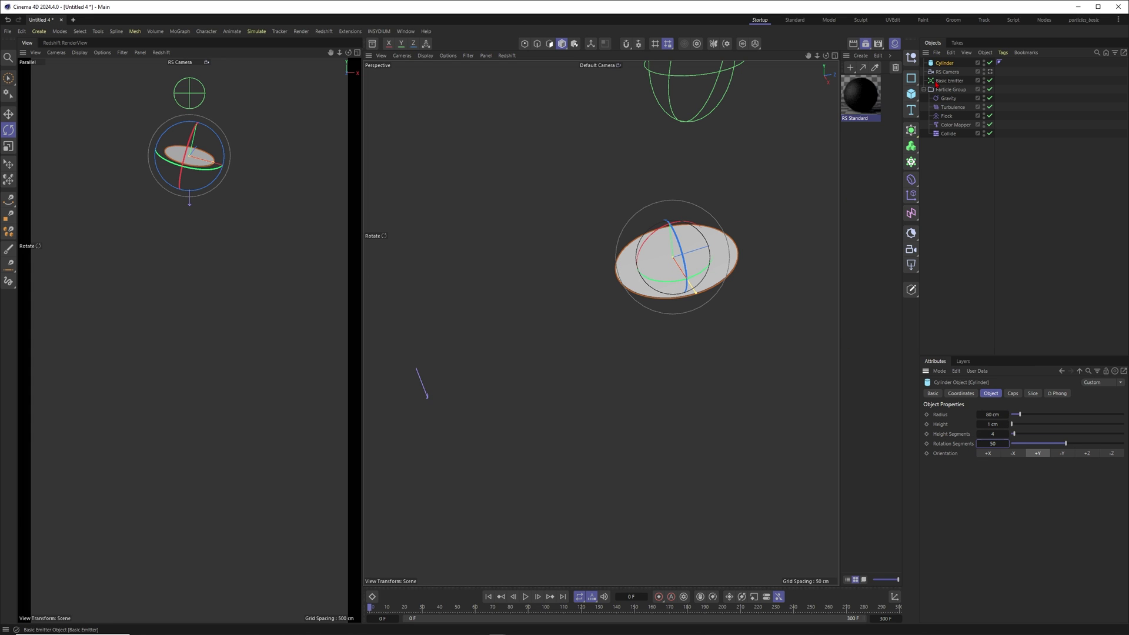
Step: Add a Collider simulation tag to the flat cylinder
right_click(951, 66)
mouse_move(1011, 202)
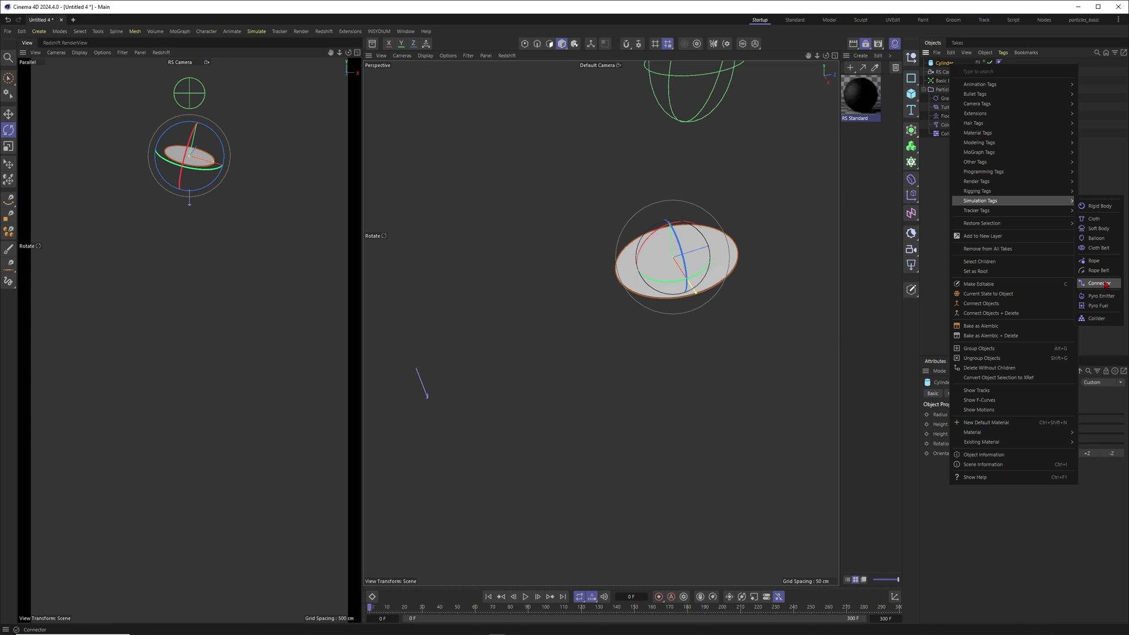
left_click(1099, 321)
left_click(1004, 71)
left_click(999, 63)
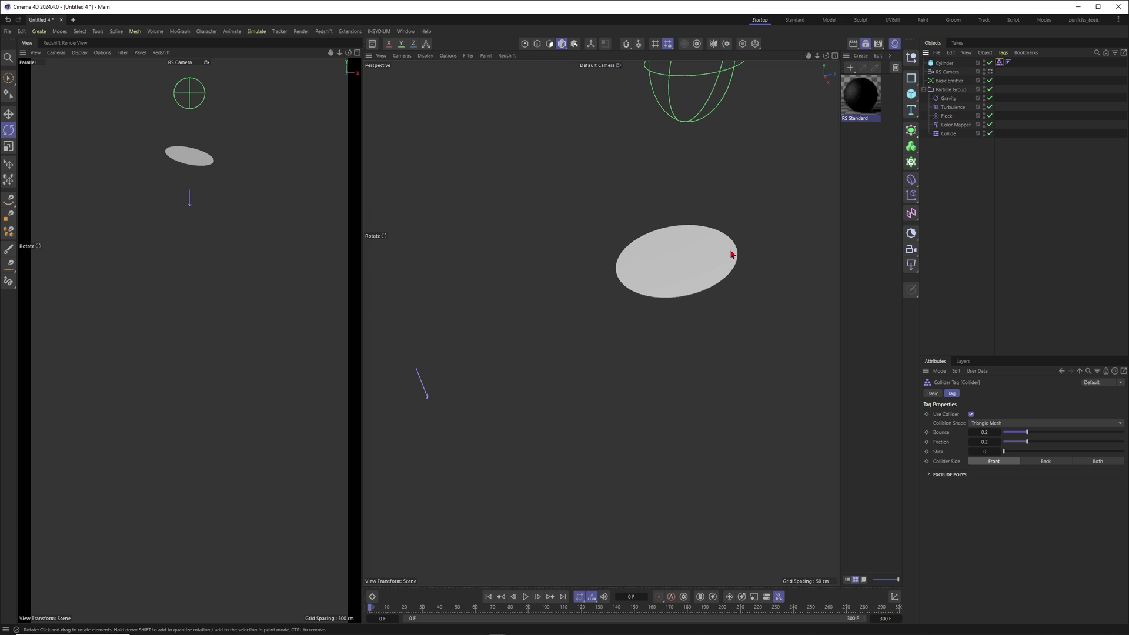
Step: Set the cylinder's height to 2 cm and play the particle simulation through the RS Camera
left_click(690, 281)
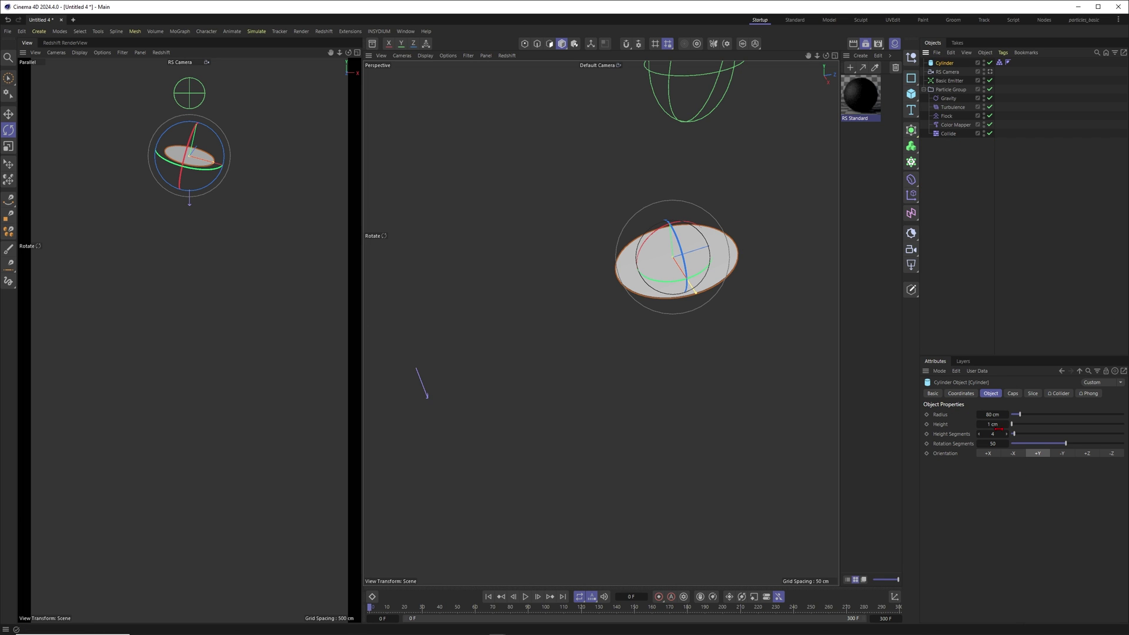
left_click(990, 72)
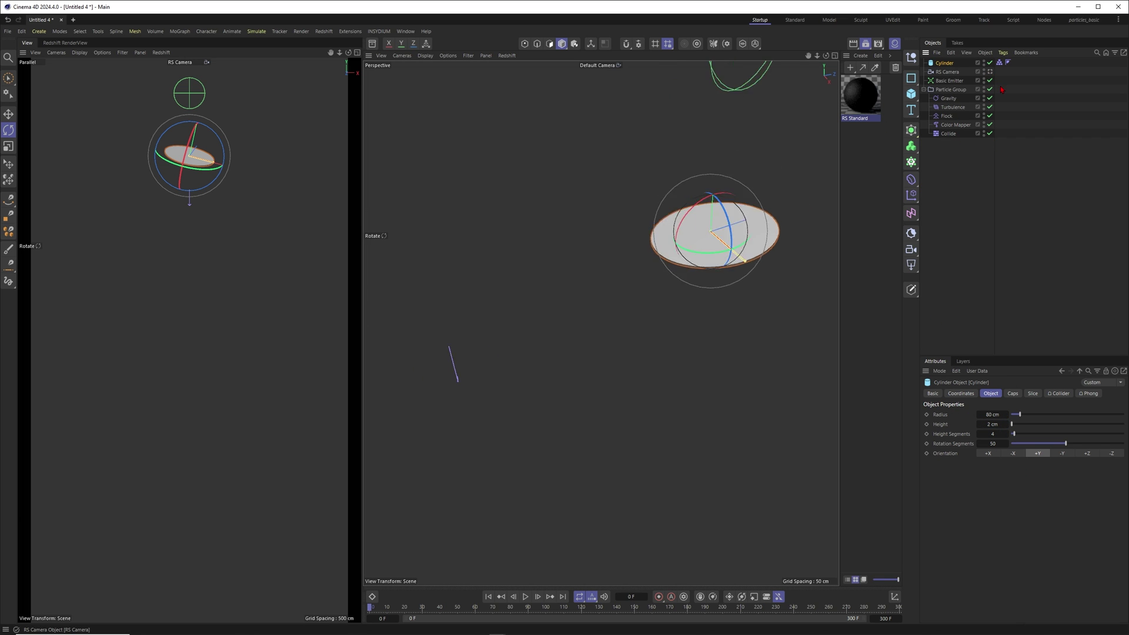
left_click(357, 216)
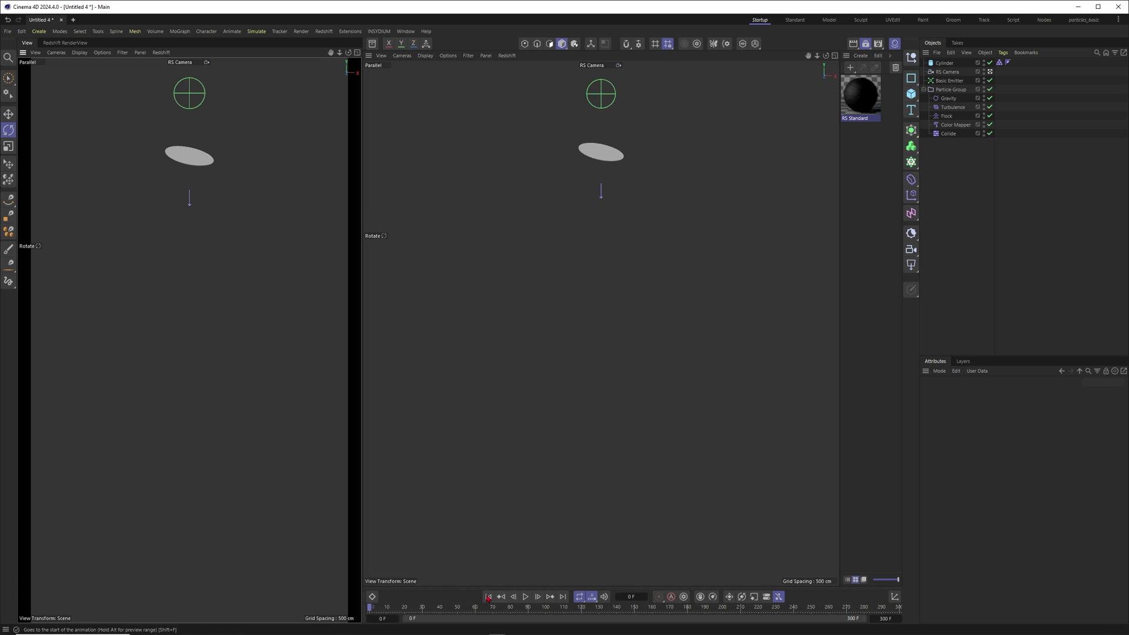
left_click(525, 596)
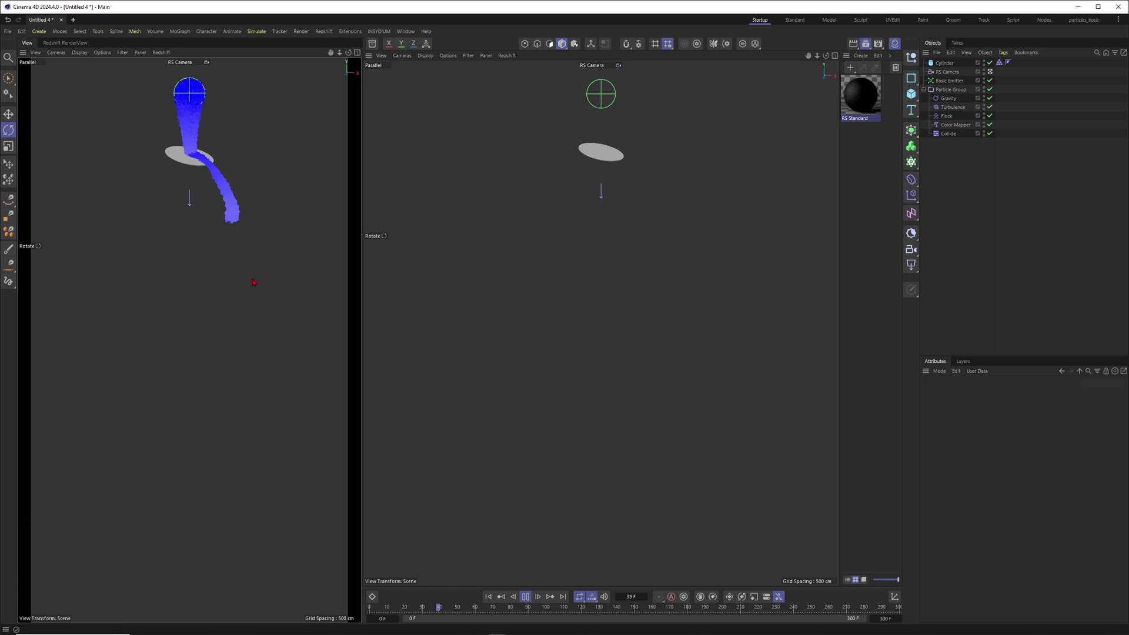
left_click(525, 596)
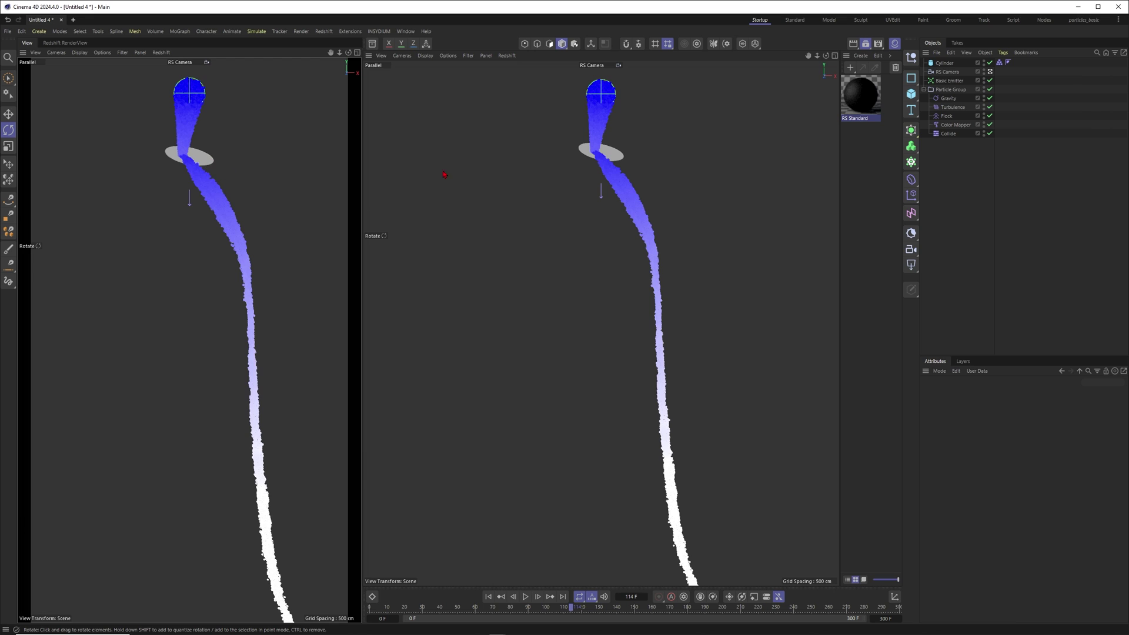
Step: Move the cylinder further down beneath the emitter and set its radius to 150 cm
left_click(613, 154)
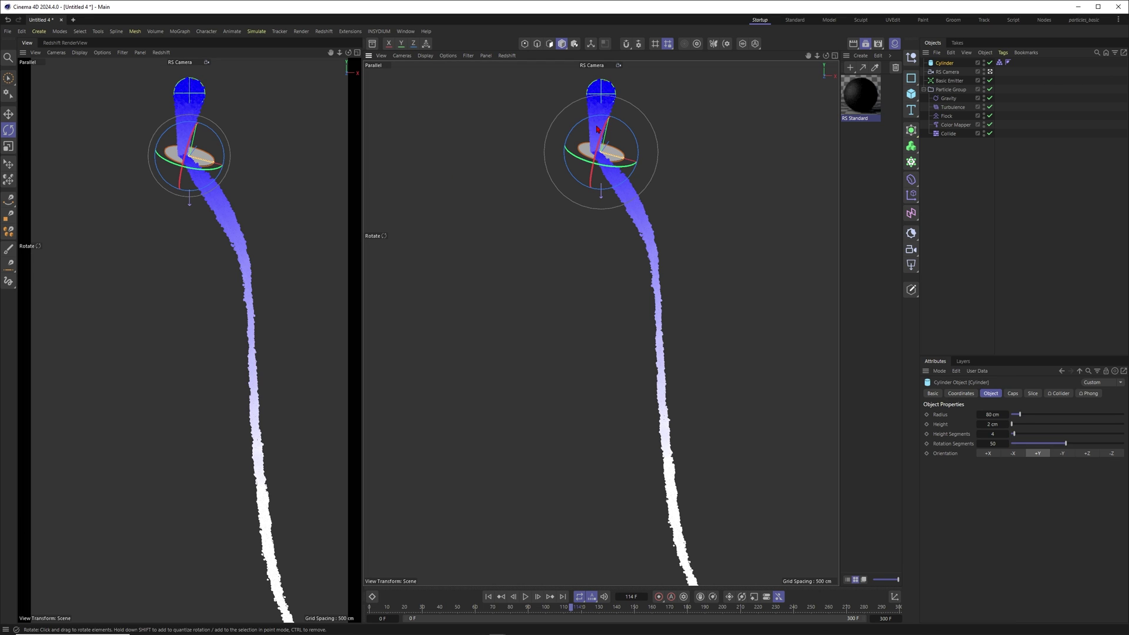
key("space")
left_click_drag(602, 120, 602, 147)
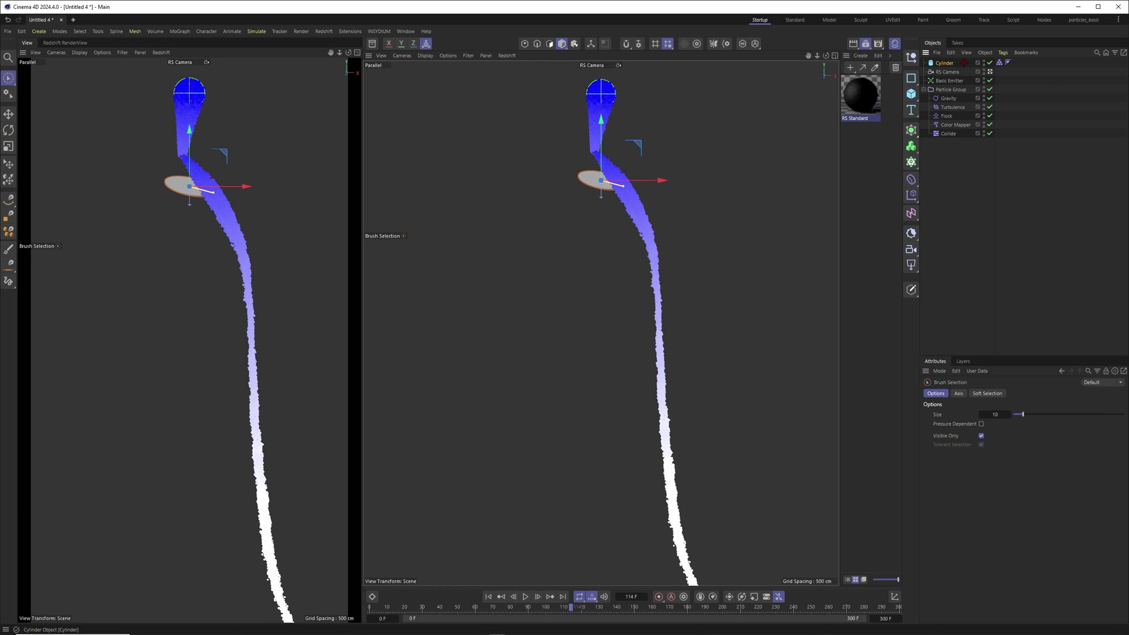
left_click(944, 63)
double_click(992, 415)
type("150")
key("Return")
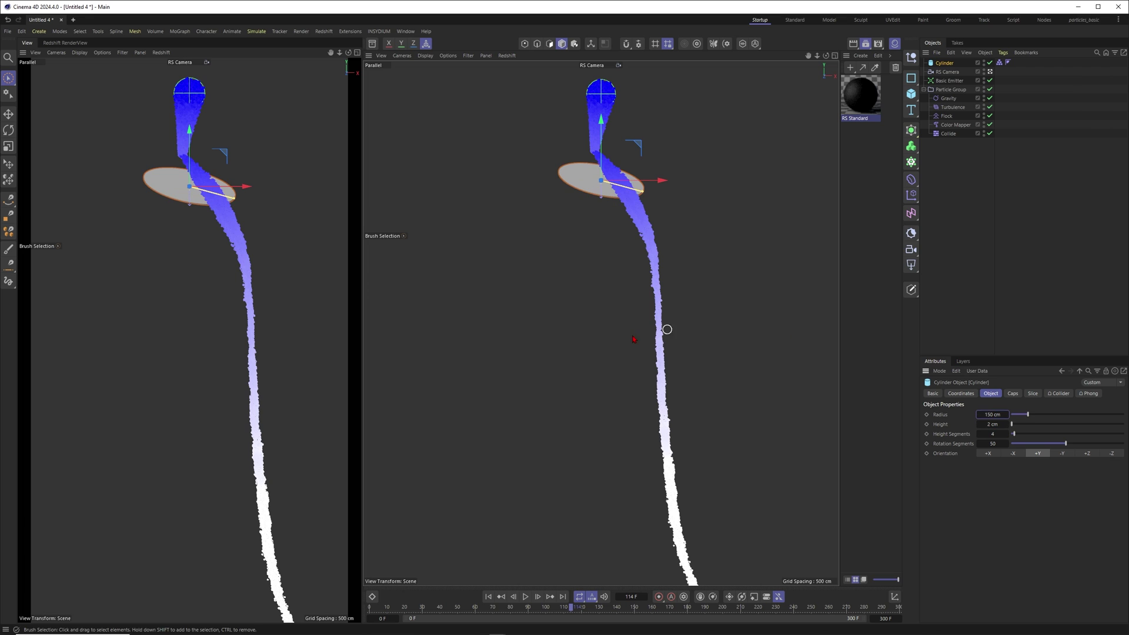
Step: Rotate the cylinder to a slightly shallower tilt and replay the simulation from the start
key("r")
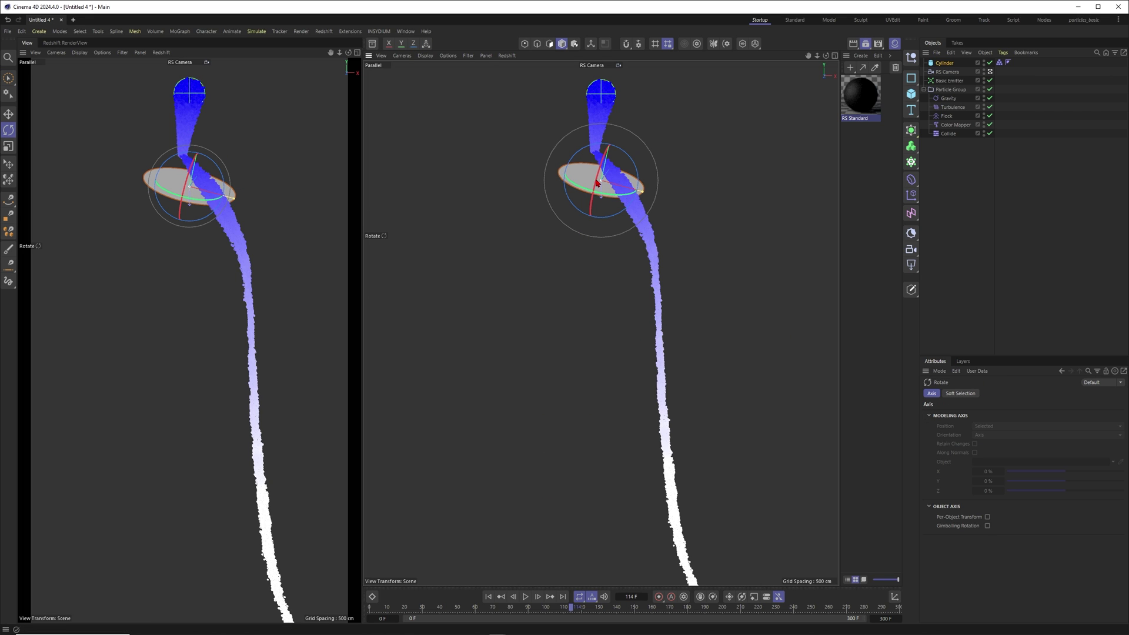
left_click(489, 596)
left_click(525, 597)
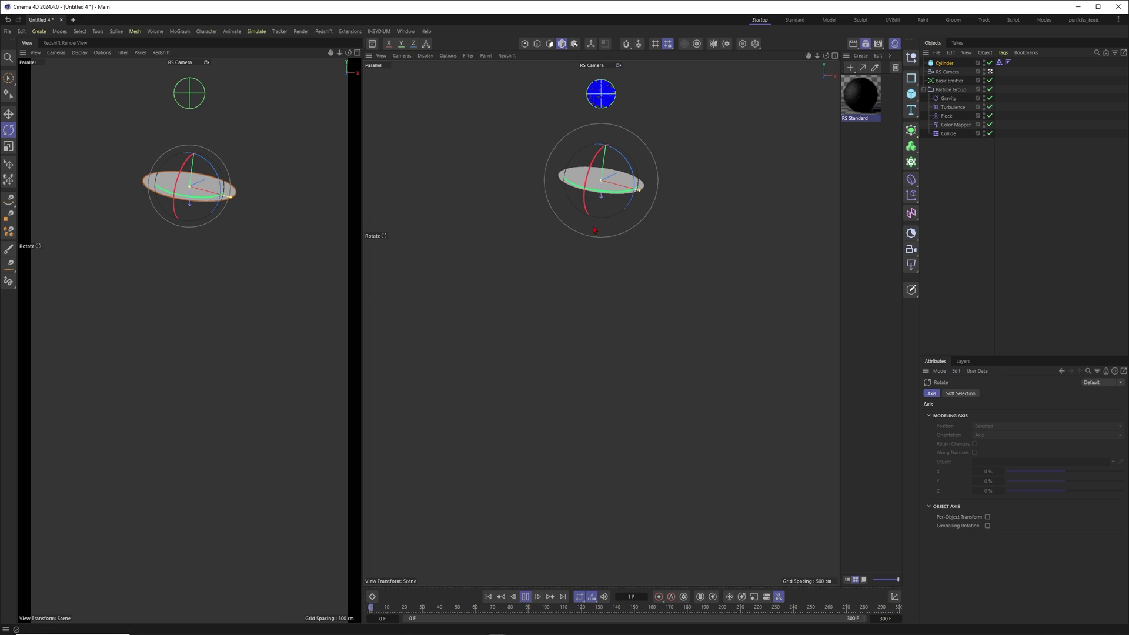
left_click(526, 597)
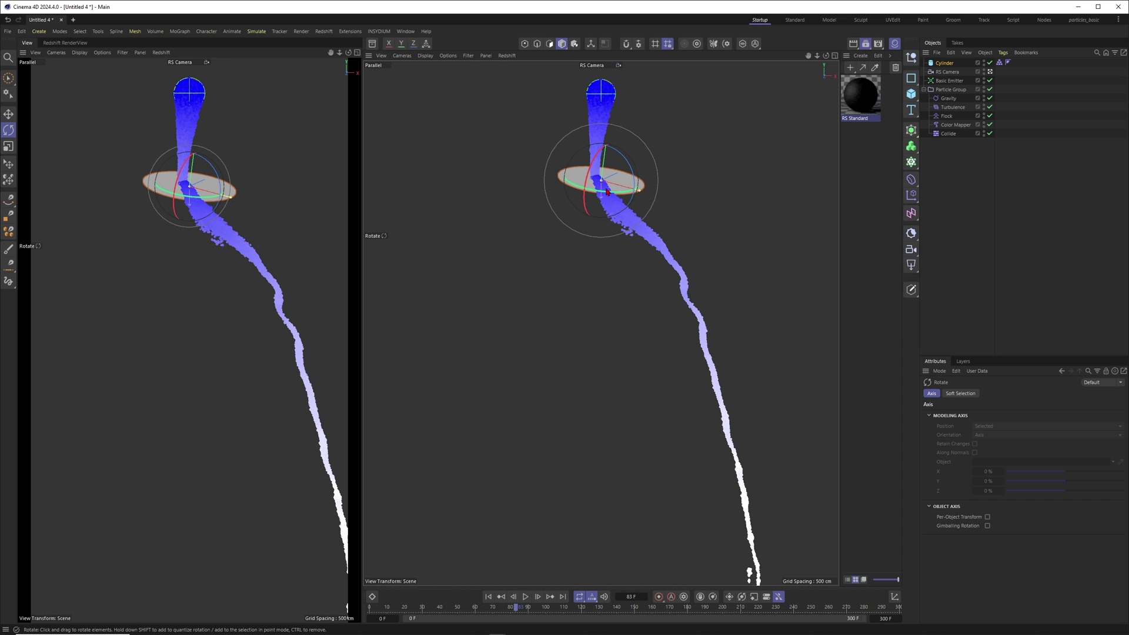
Step: Set the Collide modifier's dynamic friction to 30 % and angle variation to 50 %, and replay the simulation
left_click(976, 167)
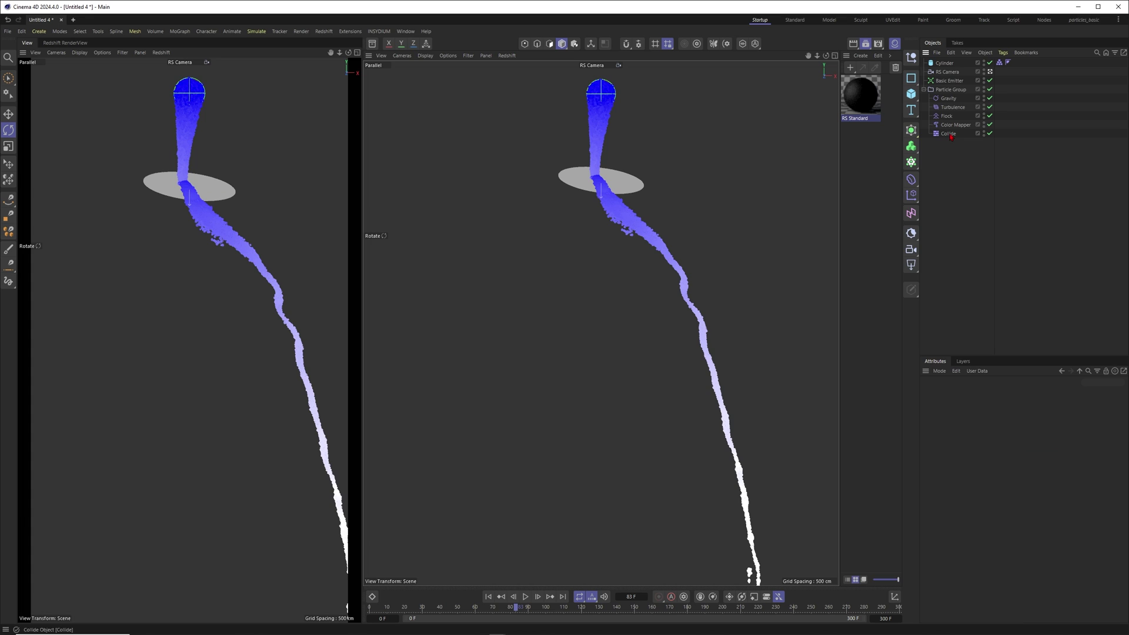
left_click(594, 187)
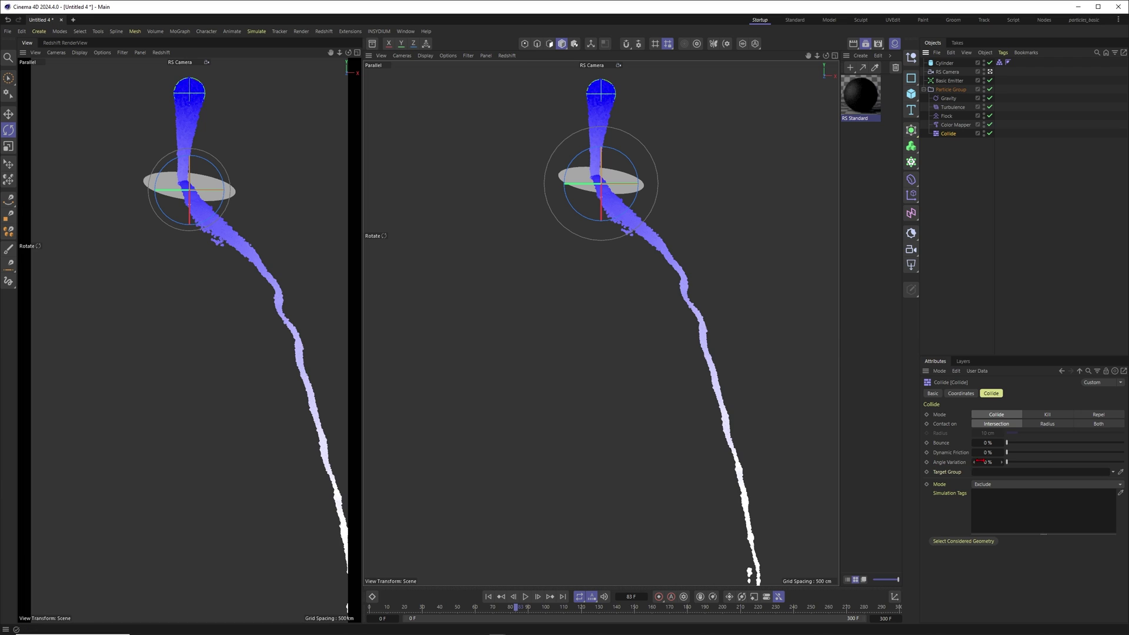
double_click(985, 453)
type("30")
key("Return")
left_click(990, 462)
type("50")
key("Return")
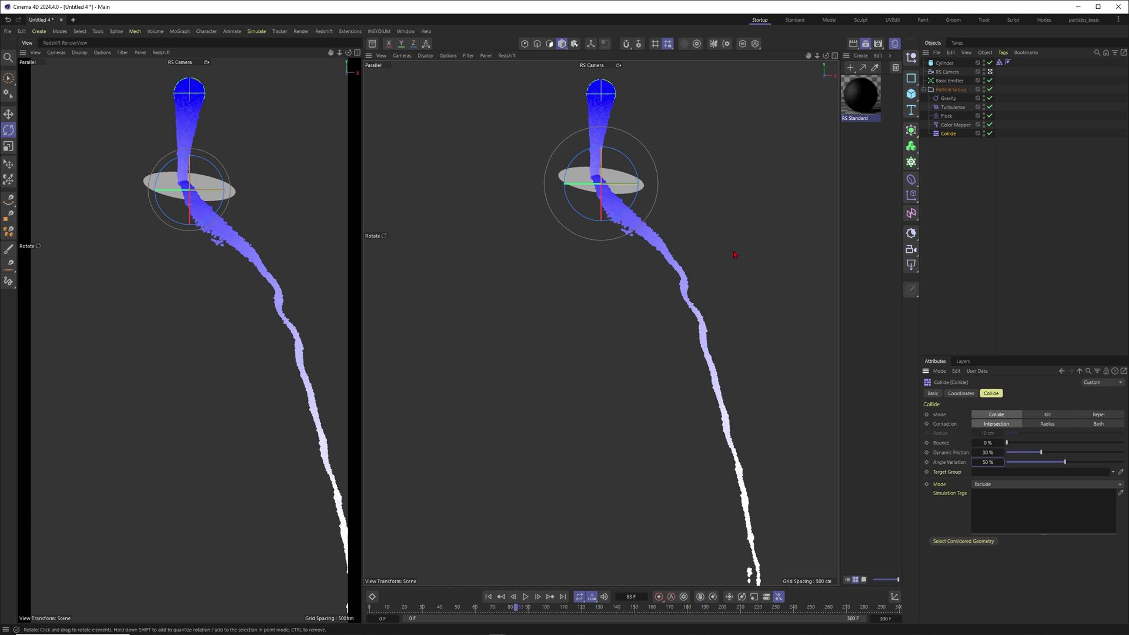
left_click(488, 596)
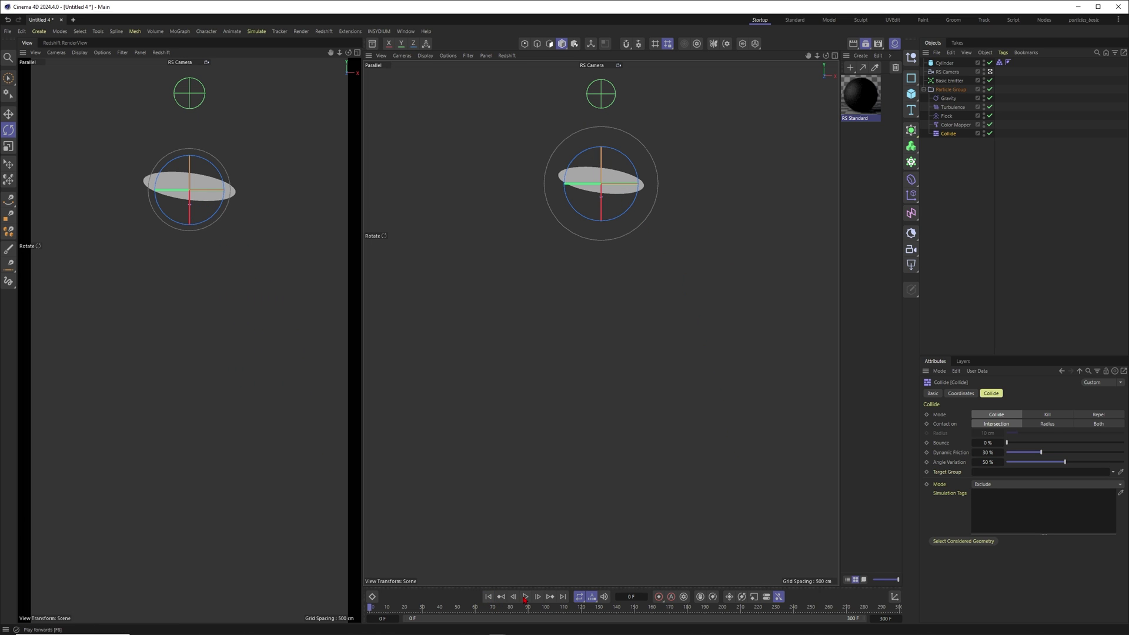
left_click(525, 597)
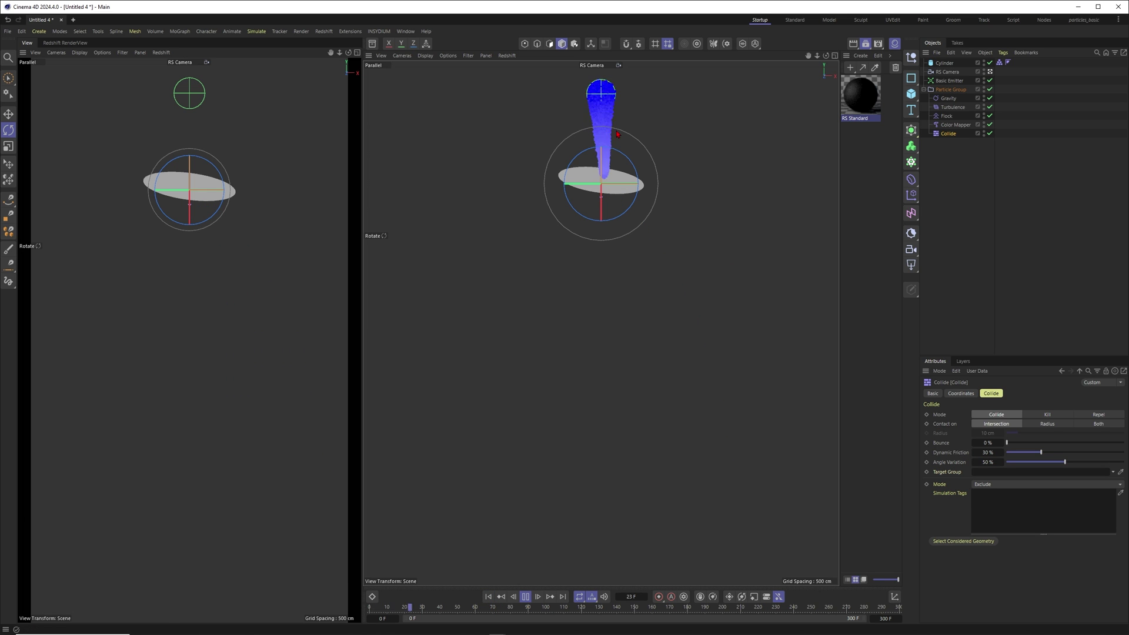
key("F8")
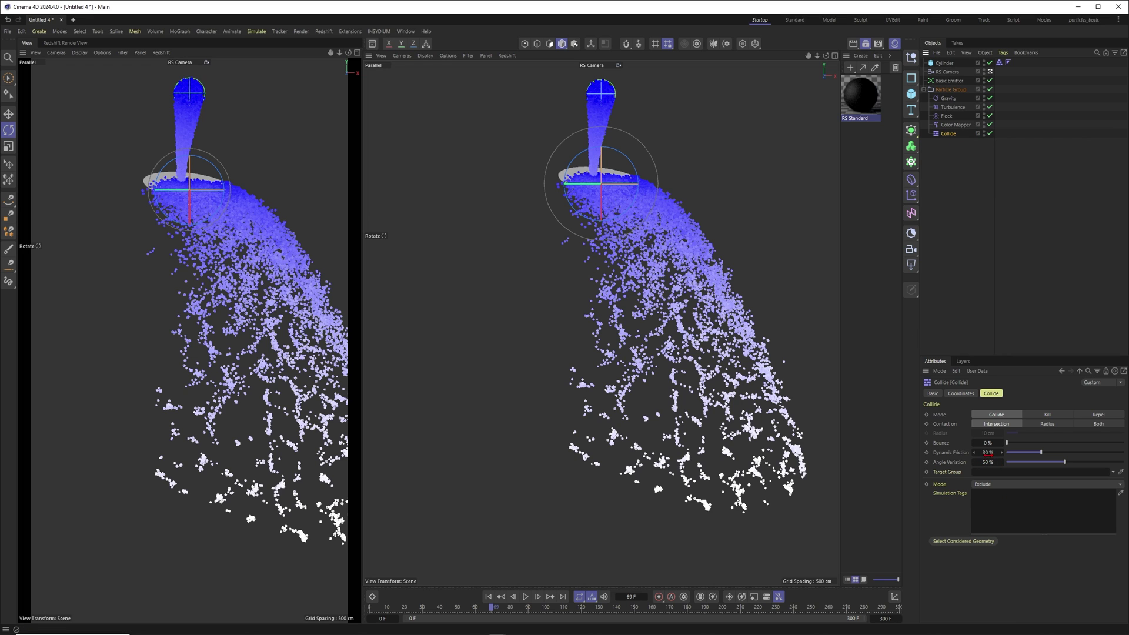
Step: Set the Collide modifier's dynamic friction to 10 % and angle variation to 20 %, and replay the simulation
left_click(987, 452)
left_click(490, 598)
key("F8")
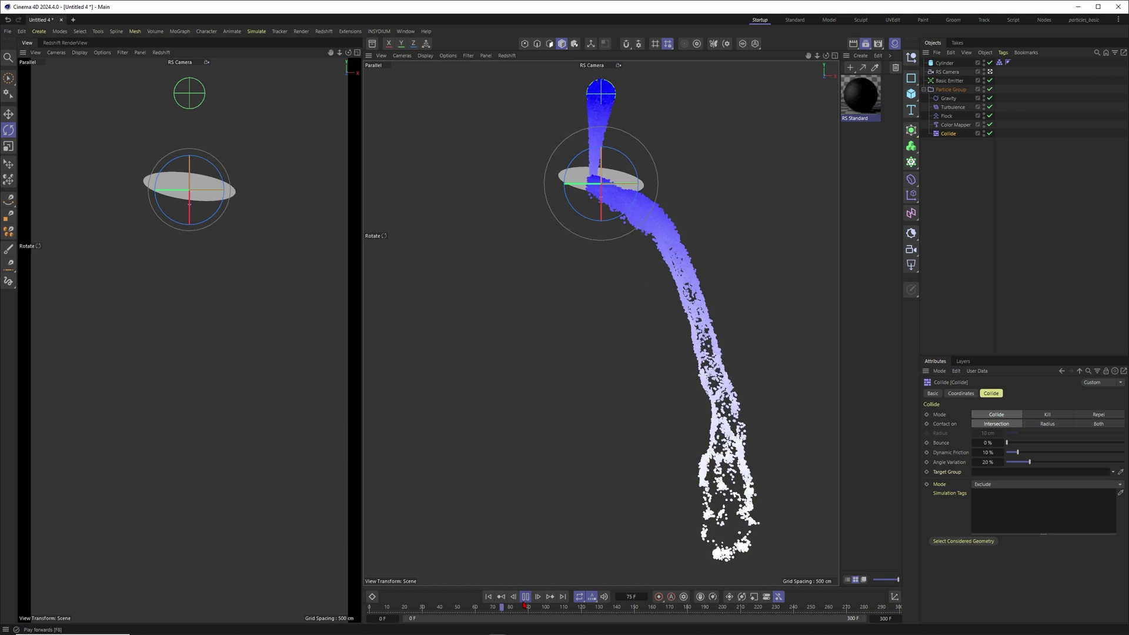
left_click(528, 598)
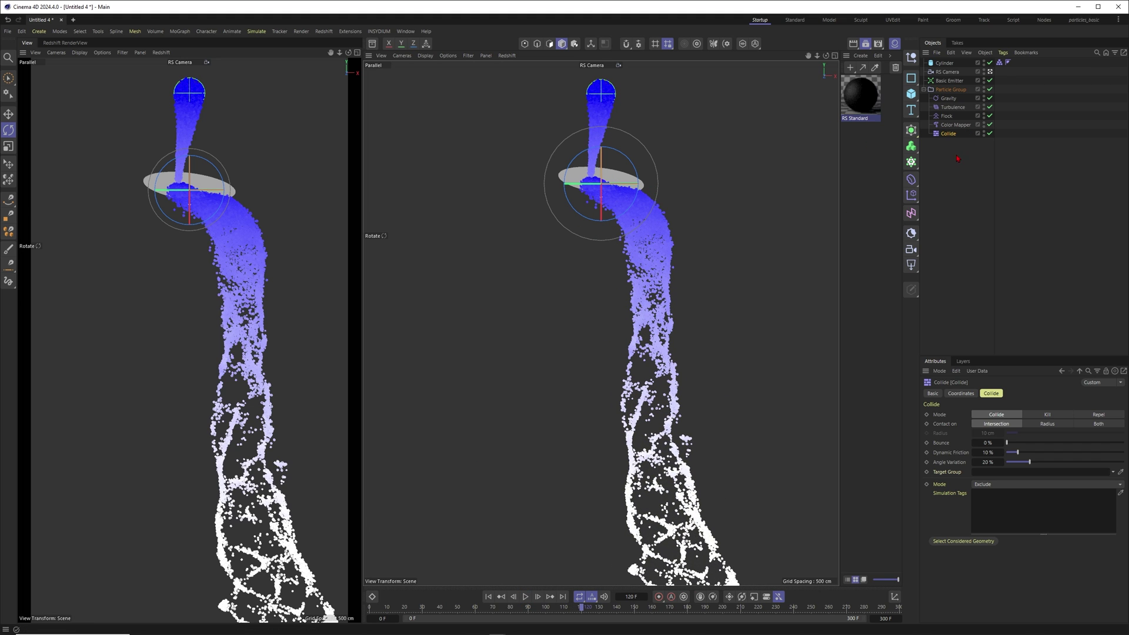
Step: Test the Flock modifier with a cohesion strength of 15 and cohesion radii of 40, 20 and 30 cm
left_click(948, 116)
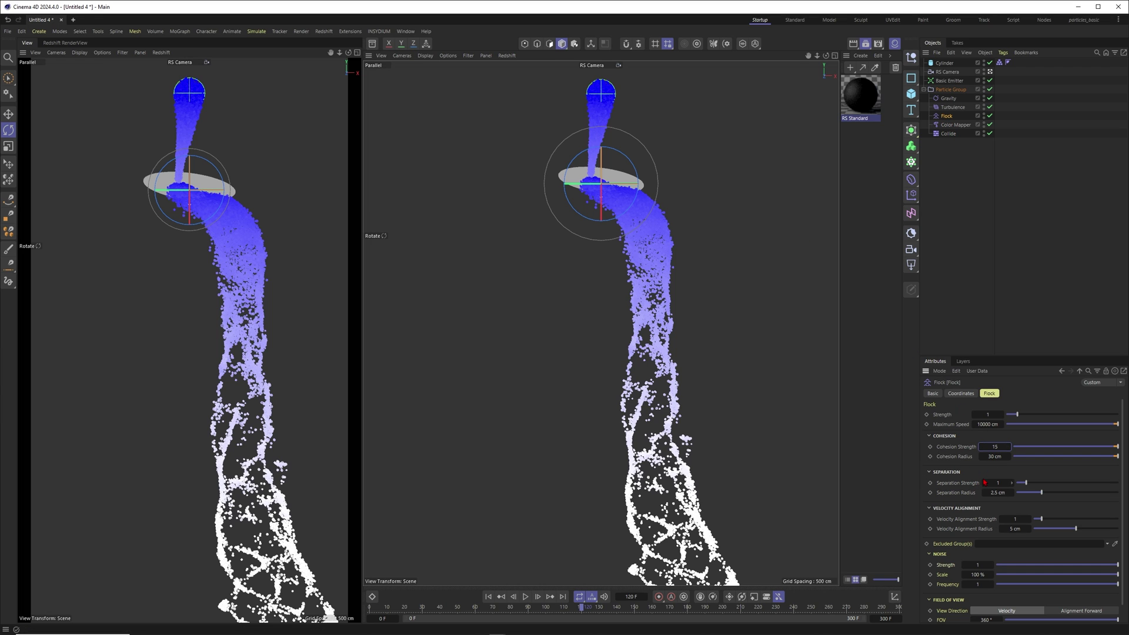
left_click(525, 597)
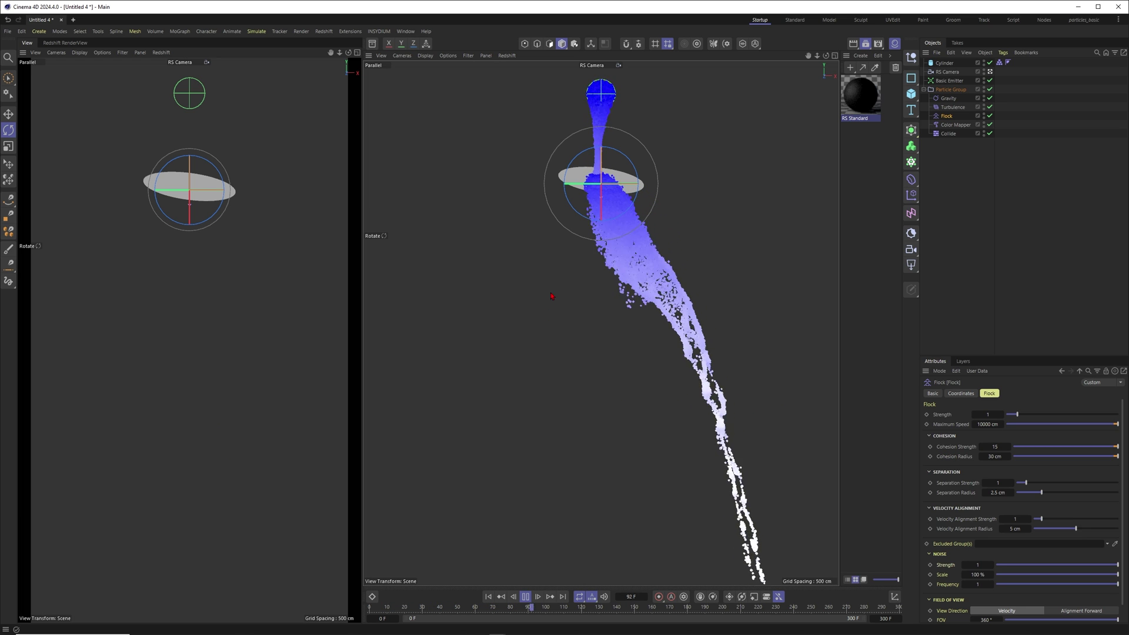
double_click(994, 457)
type("40")
key("Return")
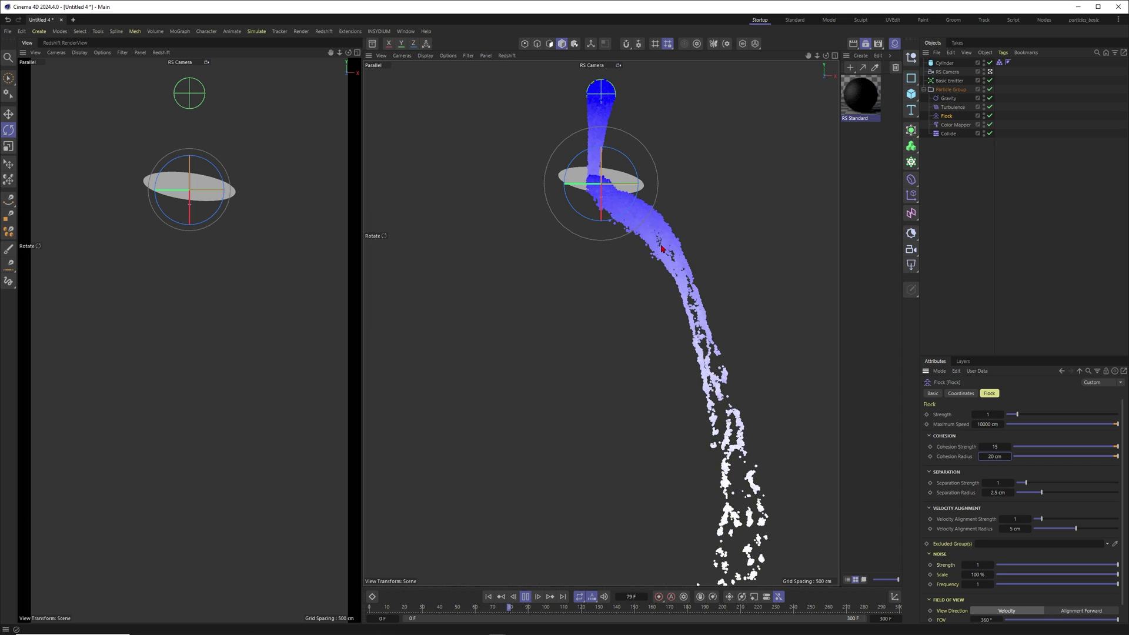
left_click(525, 596)
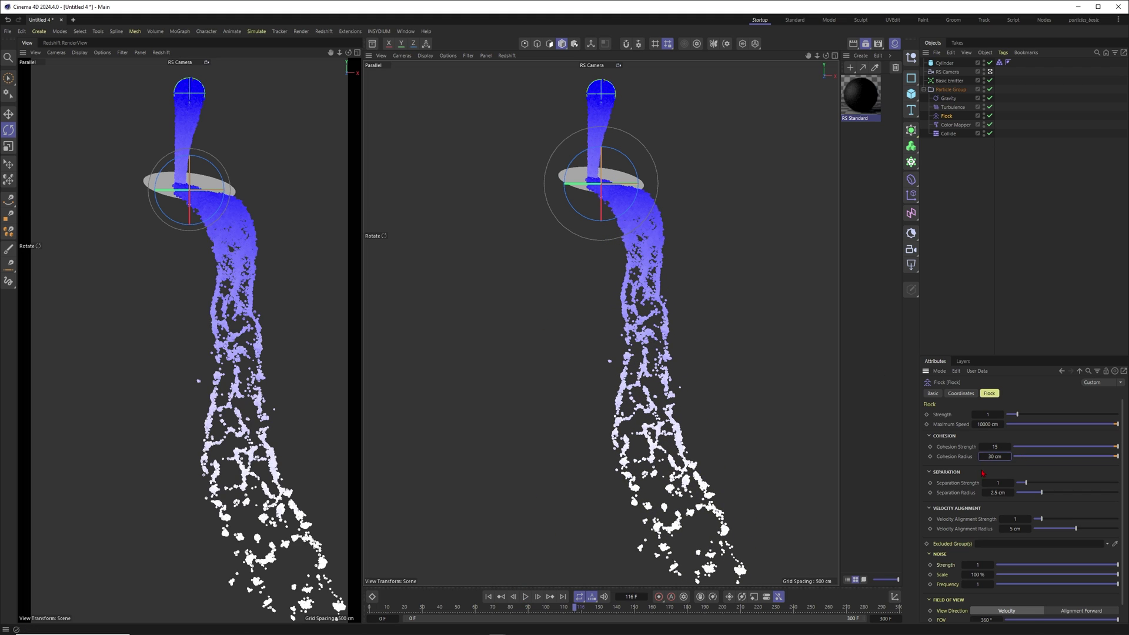
Step: Set the Flock strength to 2, cohesion strength to 6 and cohesion radius to 25 cm while playing the simulation
left_click(488, 597)
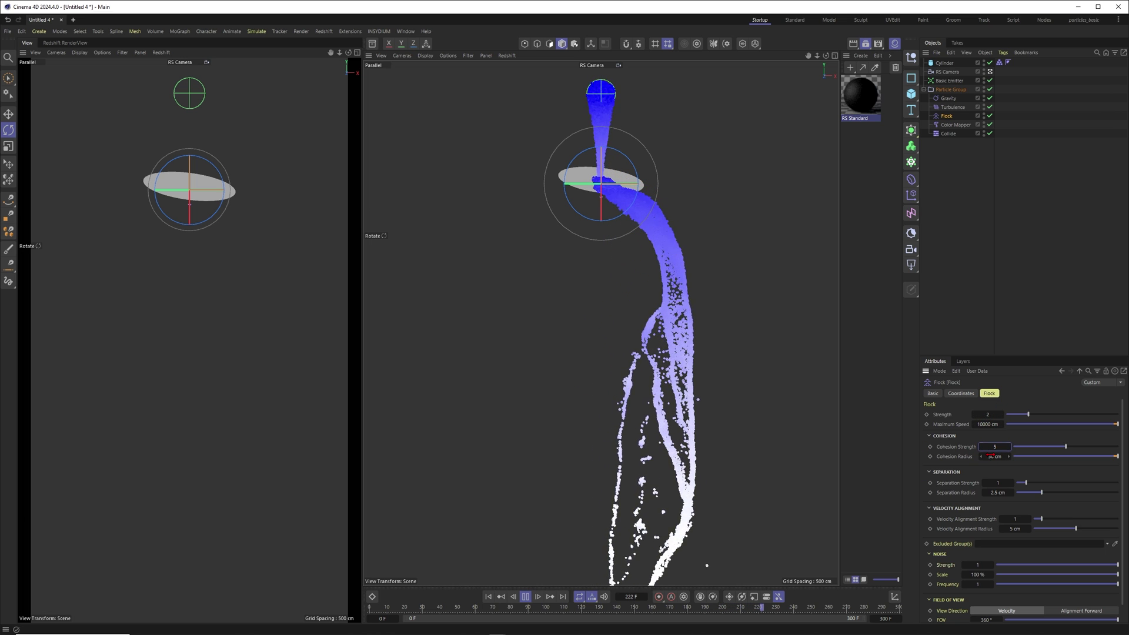
type("6")
key("Return")
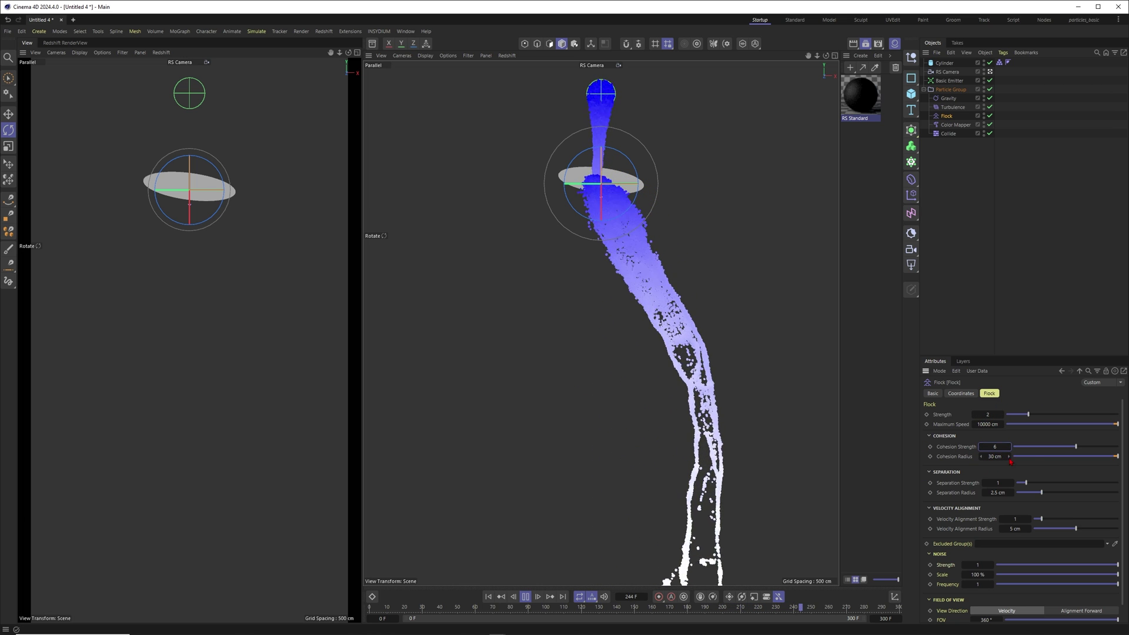
double_click(994, 456)
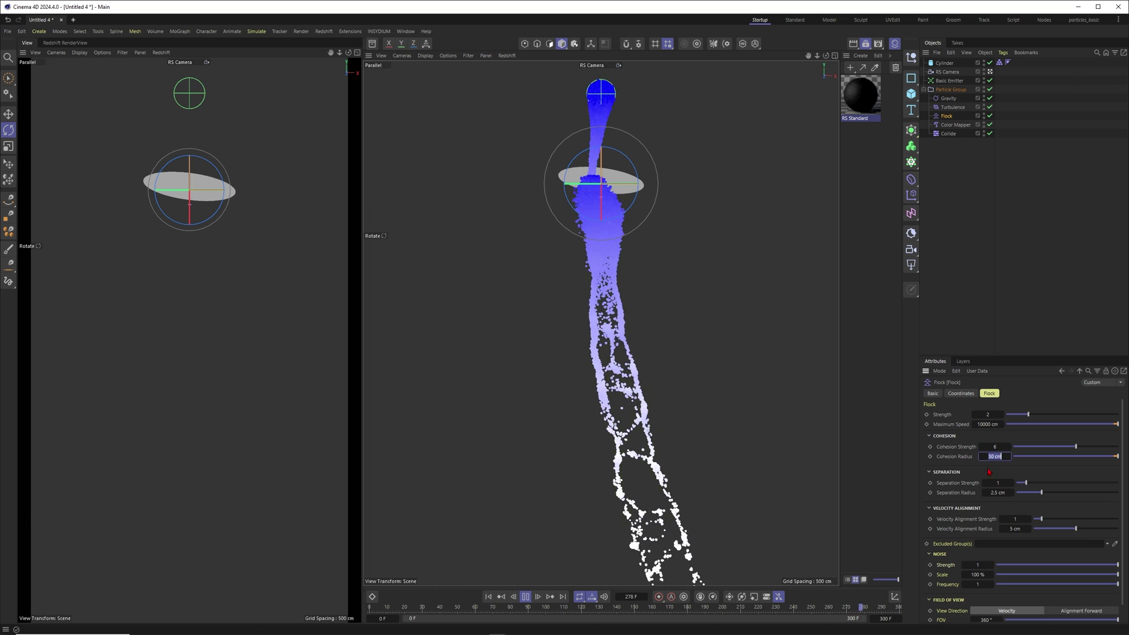
type("25")
key("Return")
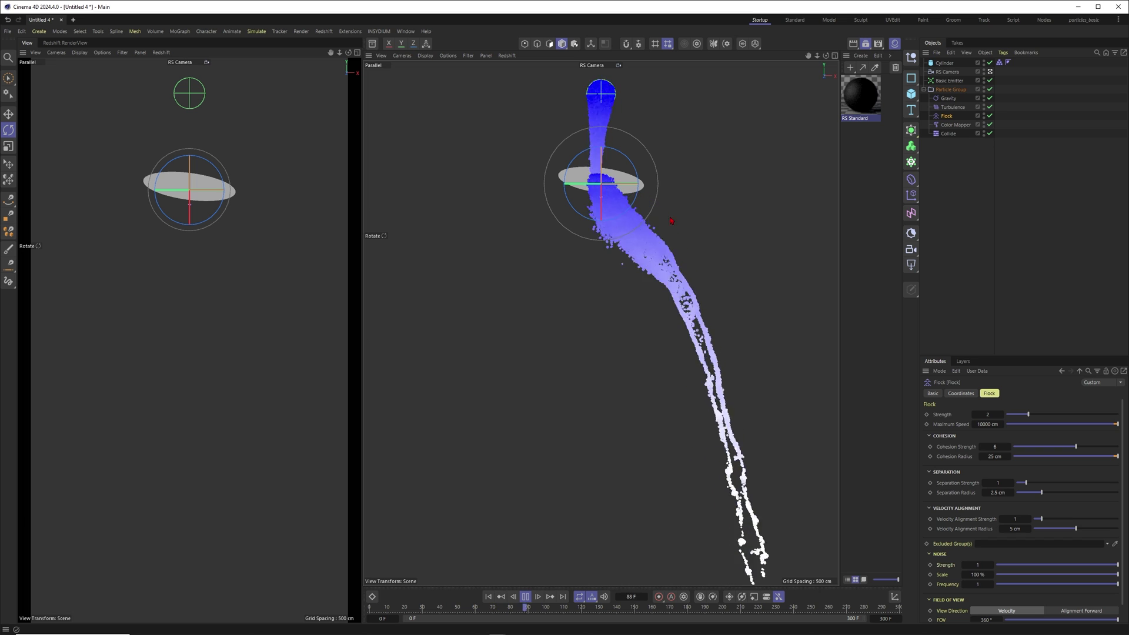
left_click(525, 597)
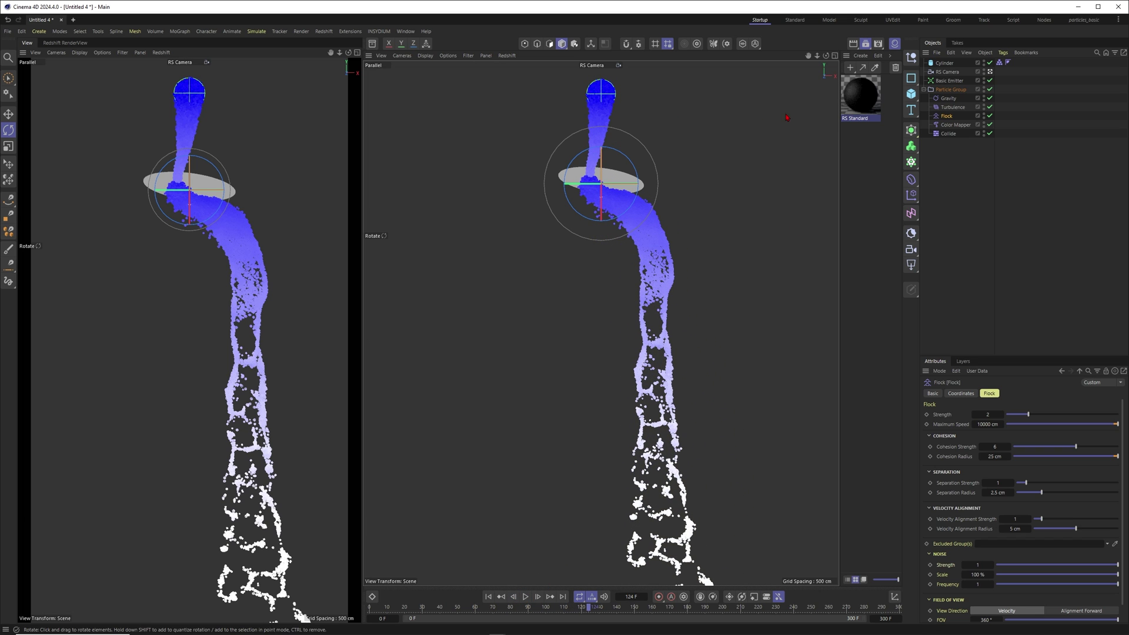
Step: Inspect the Basic Emitter's emission settings and particle properties
left_click(950, 82)
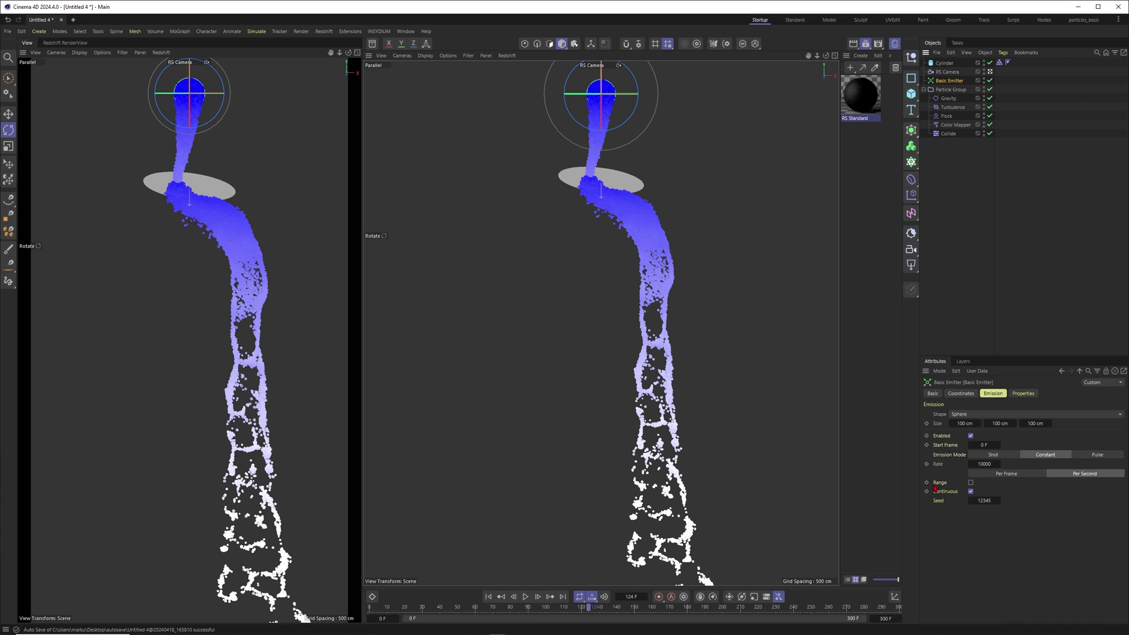
left_click(1024, 394)
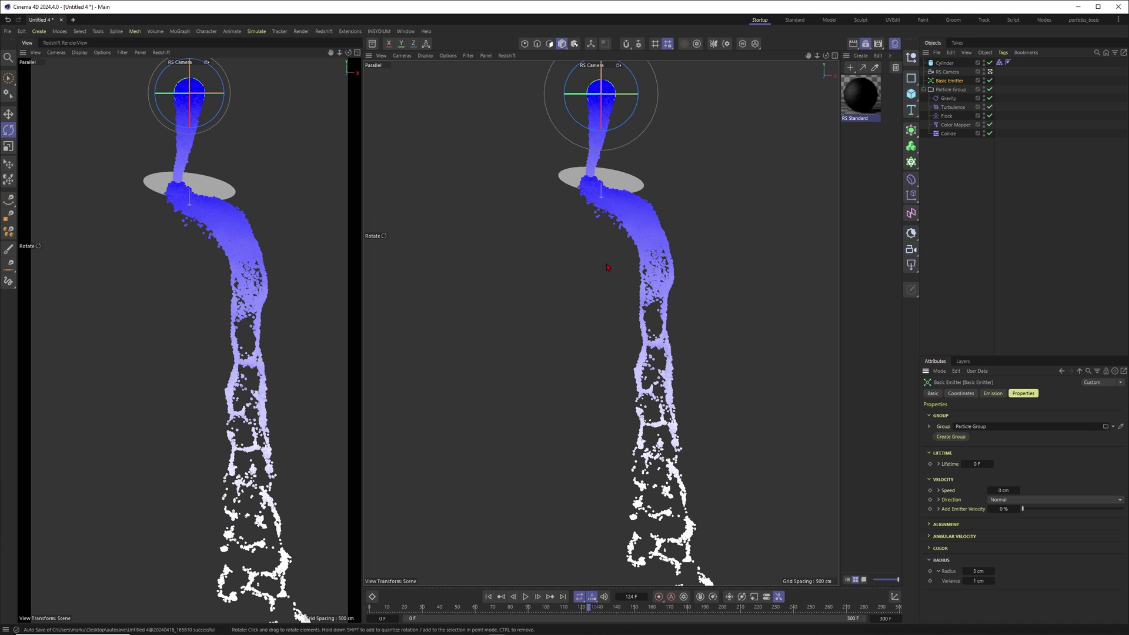
Step: Duplicate the tilted flat cylinder with its tags and leave the RS Camera view
left_click(625, 179)
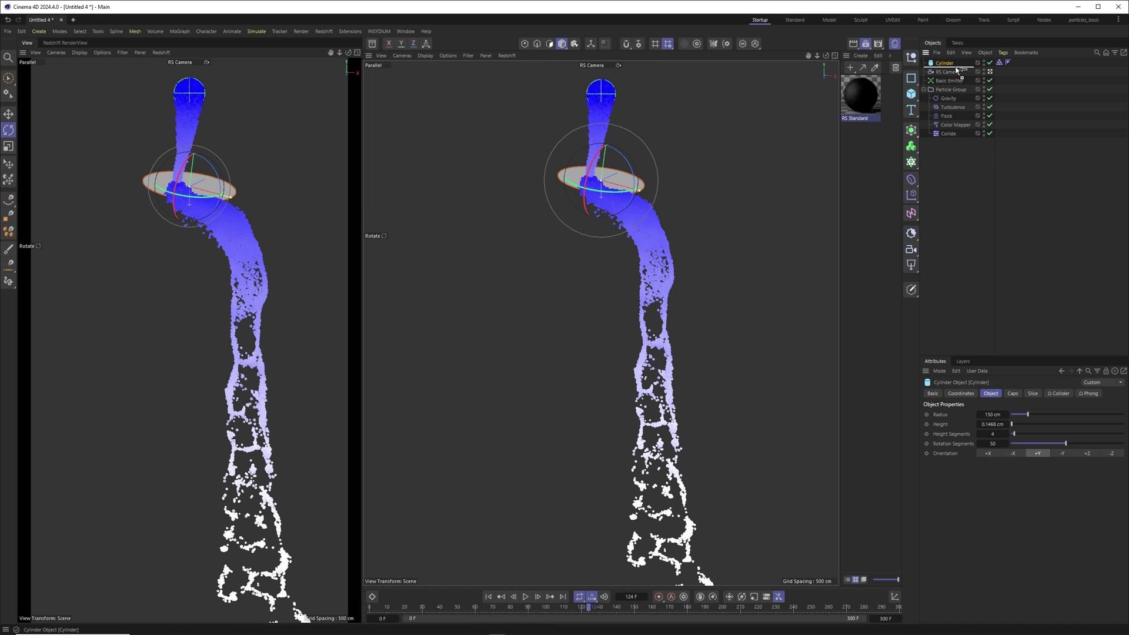
left_click_drag(956, 69, 956, 73, "ctrl")
left_click(989, 81)
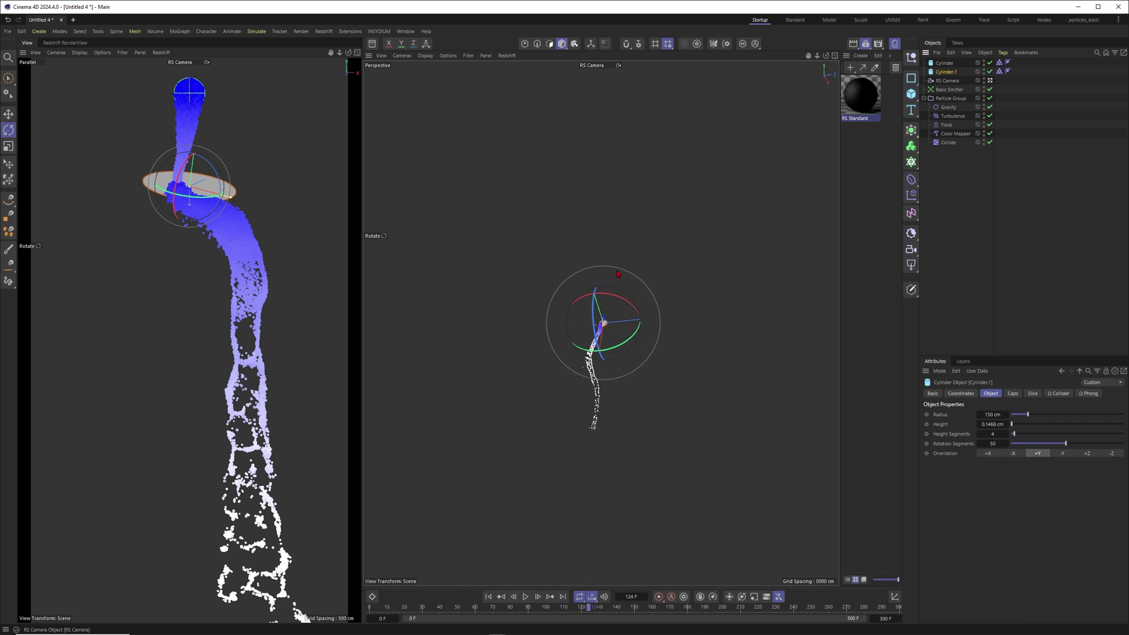
Step: Move the cylinder copy down below the first disc and offset it in depth
scroll(652, 249, "down", 6)
key("space")
key("w")
left_click_drag(668, 173, 611, 262)
left_click_drag(609, 314, 763, 311, "alt")
left_click_drag(616, 278, 638, 283)
left_click_drag(600, 322, 576, 308, "alt")
left_click_drag(635, 253, 643, 262, "alt")
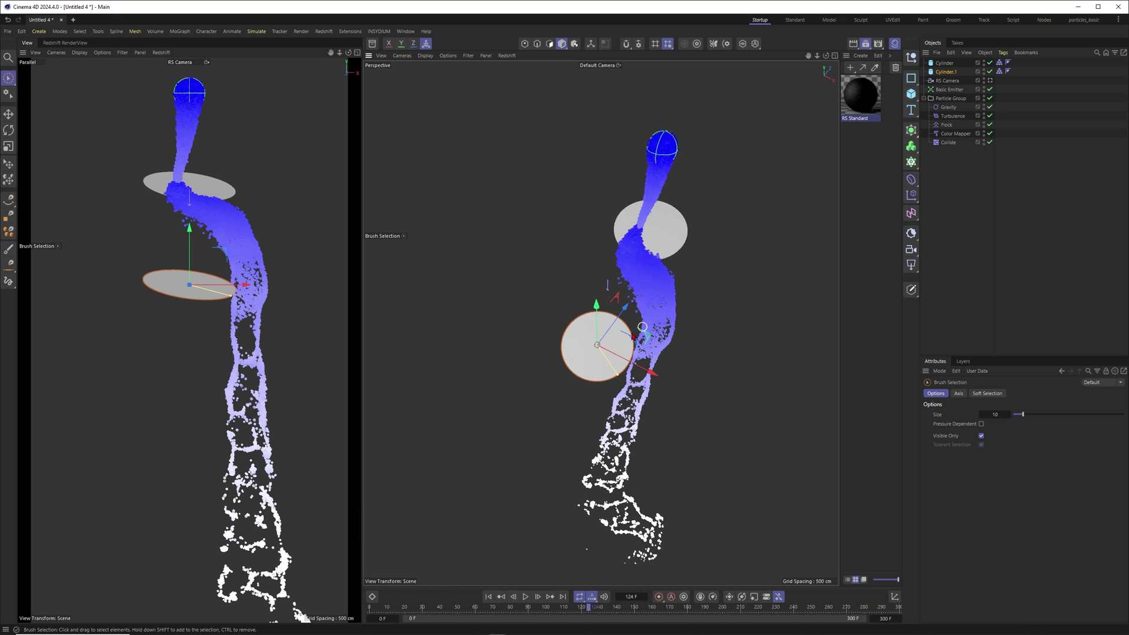
Step: Tilt the second disc opposite to the first beneath the particle stream and replay the simulation through the RS Camera
mouse_move(641, 325)
left_mouse_down("alt")
mouse_move(639, 334)
mouse_move(700, 314)
mouse_move(651, 315)
left_mouse_up("alt")
key("r")
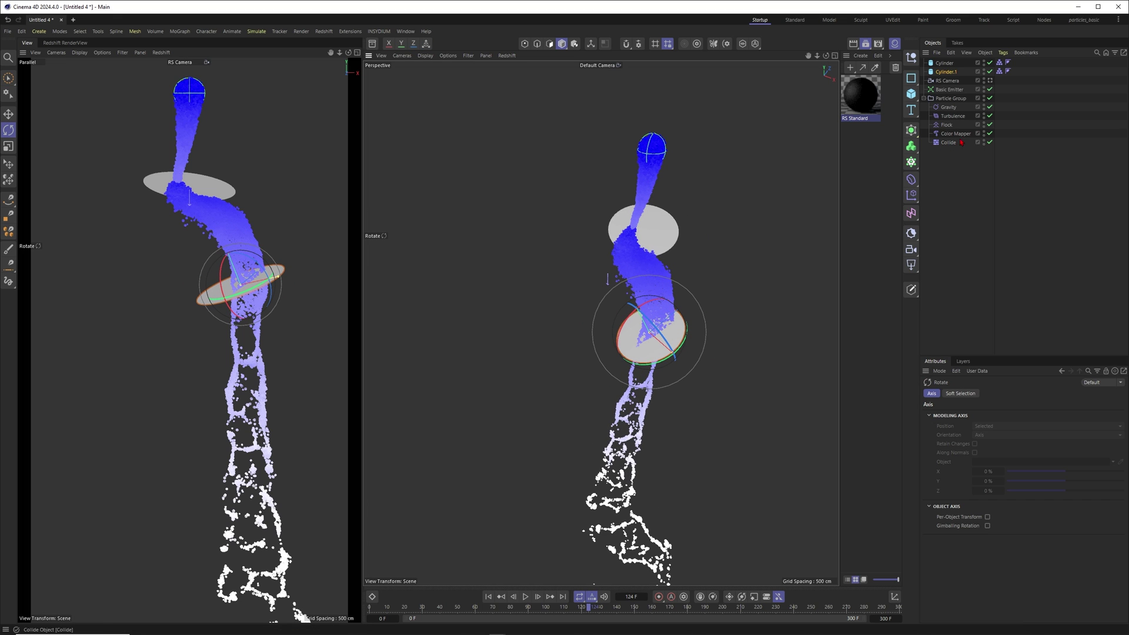
left_click(989, 81)
left_click(950, 236)
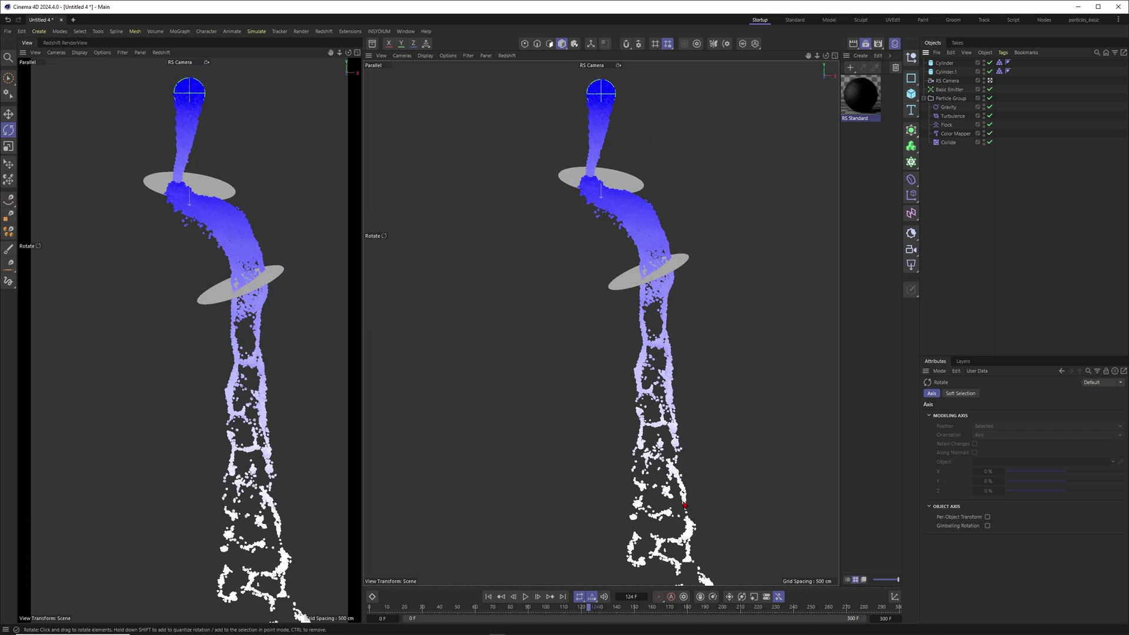
left_click(500, 596)
left_click(526, 596)
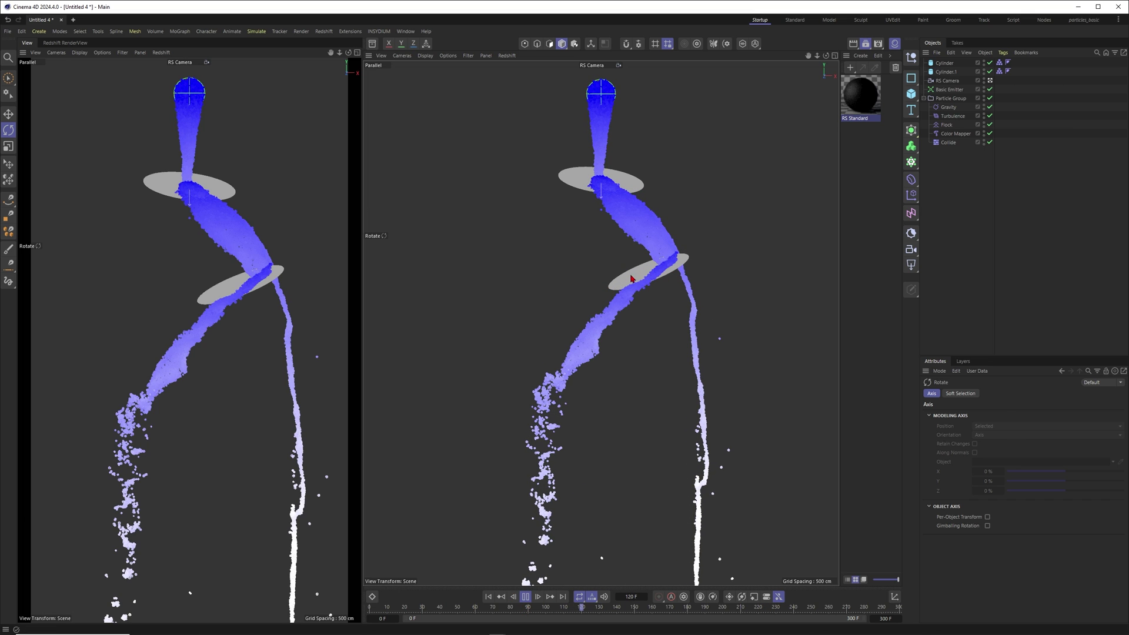
Step: Duplicate the second disc, move the copy down under the deflected stream and leave the RS Camera view
left_click(632, 279)
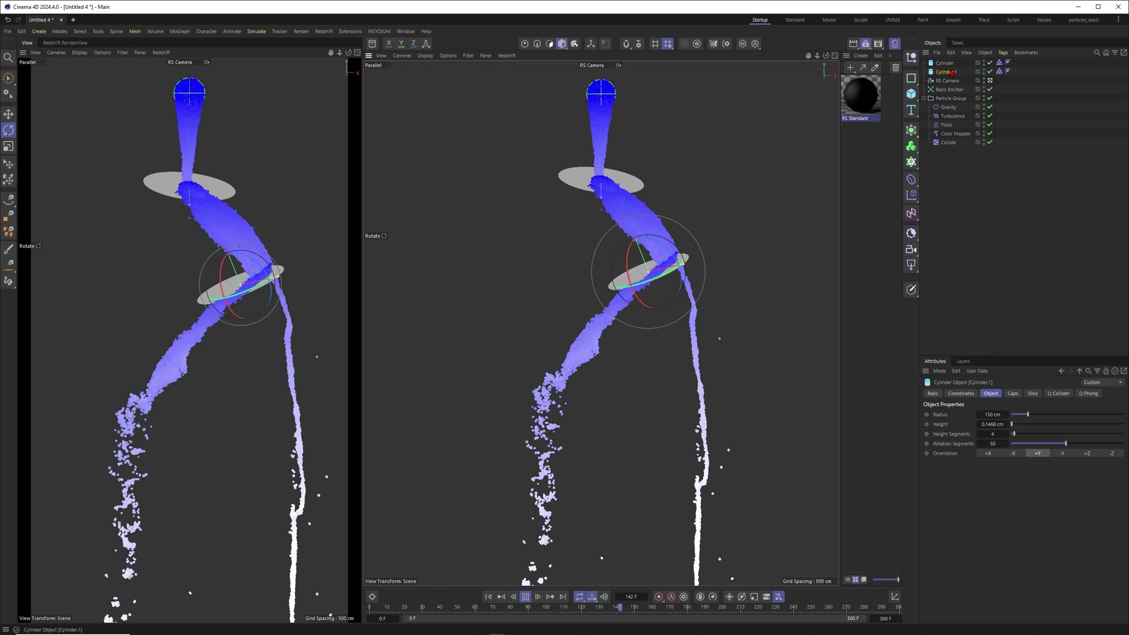
left_click_drag(951, 72, 950, 82, "ctrl")
key("space")
mouse_move(681, 239)
left_mouse_down()
mouse_move(588, 371)
mouse_move(576, 371)
left_mouse_up()
left_click(989, 90)
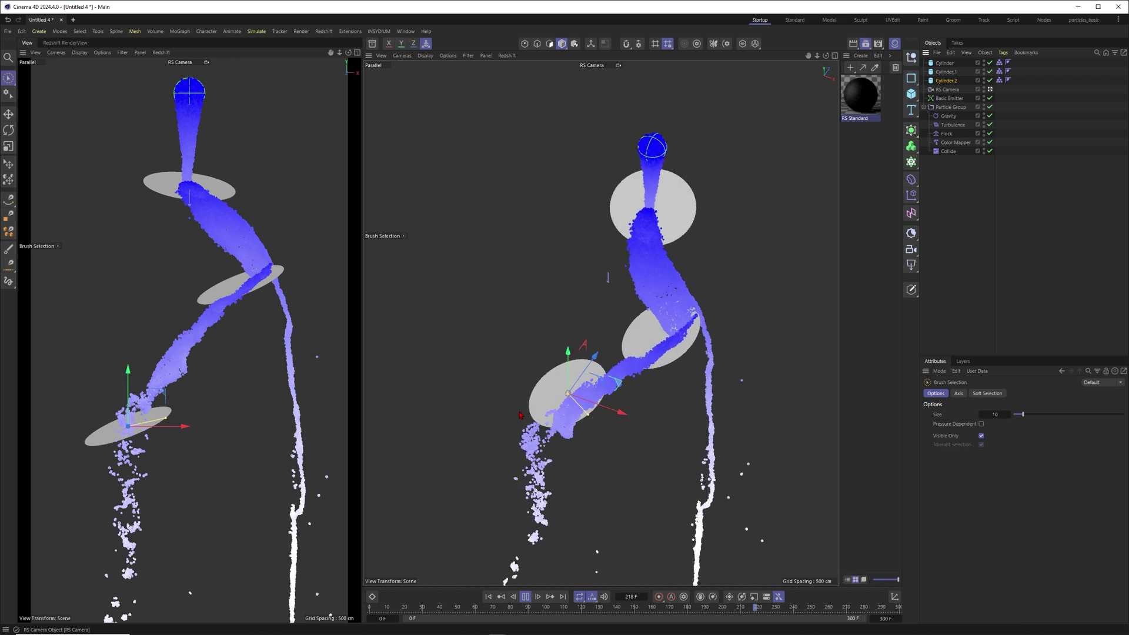
Step: Stop the simulation and shift the third disc sideways back towards the middle of the cascade
left_click_drag(658, 353, 646, 397, "alt")
key("F8")
left_click_drag(522, 442, 583, 436)
left_click_drag(634, 400, 600, 400, "alt")
left_click_drag(600, 323, 640, 379, "alt")
Step: Set the third disc's radius to 300 cm and tilt it opposite to the second disc
left_click(949, 82)
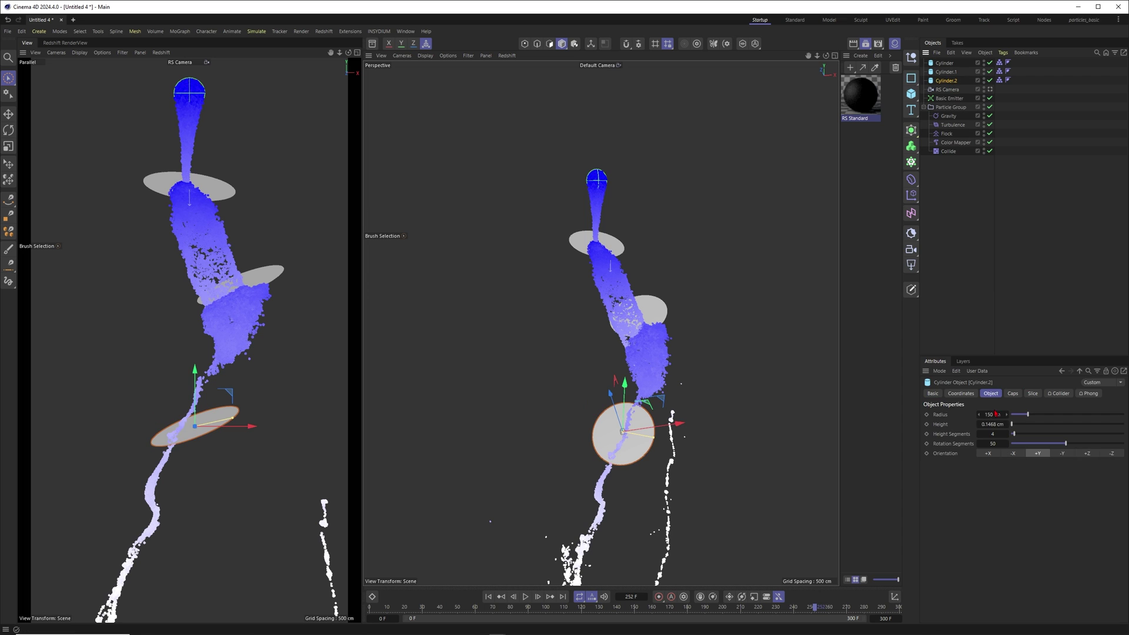
left_click(979, 417)
type("300")
key("Return")
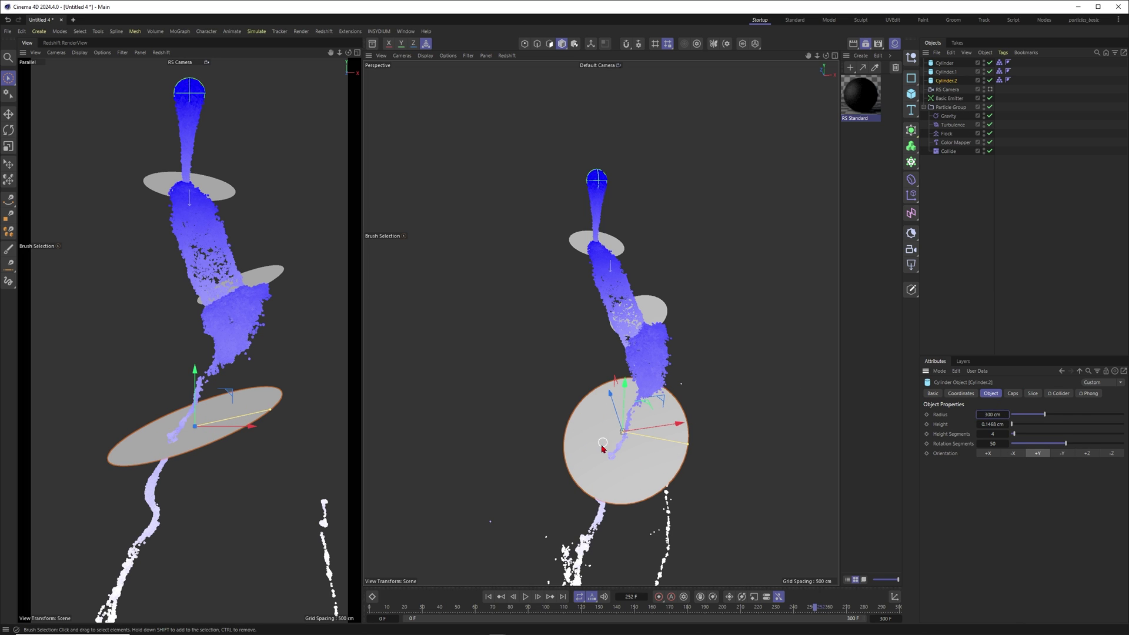
key("r")
mouse_move(594, 426)
left_mouse_down()
mouse_move(628, 416)
mouse_move(617, 389)
left_mouse_up()
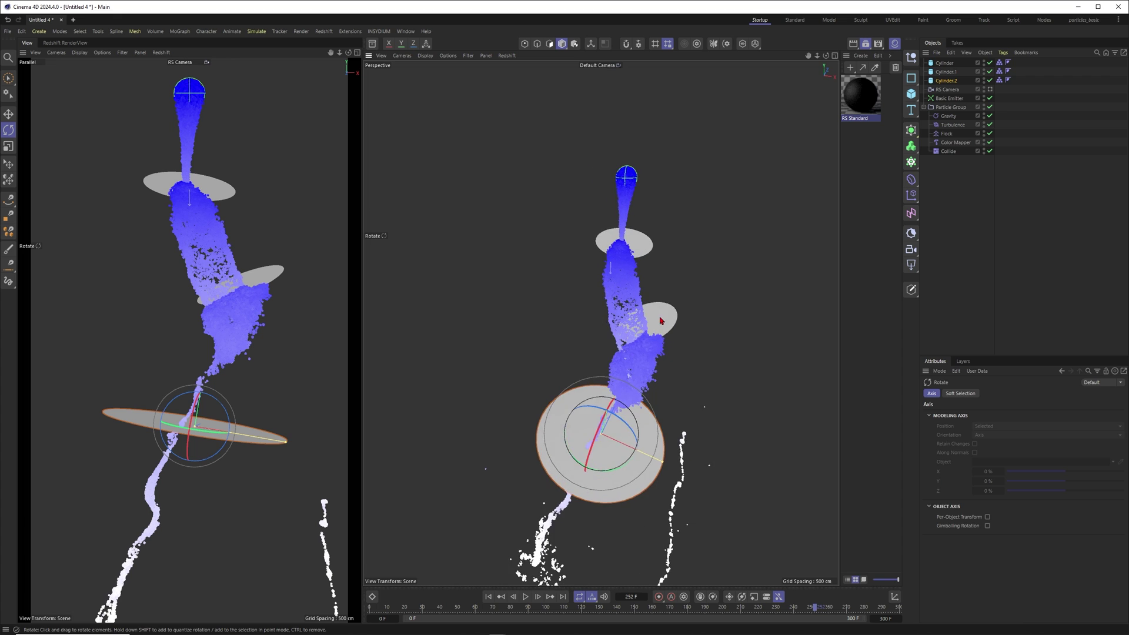
Step: Duplicate the second disc and place the copy lower down, beside the large disc
left_click(660, 320)
left_click_drag(660, 320, 632, 322, "alt")
key("space")
mouse_move(696, 306)
left_mouse_down("ctrl")
mouse_move(731, 397)
mouse_move(553, 416)
mouse_move(582, 398)
mouse_move(593, 406)
left_mouse_up("ctrl")
Step: Adjust the fourth disc's tilt and raise it slightly above the level of the large disc
key("r")
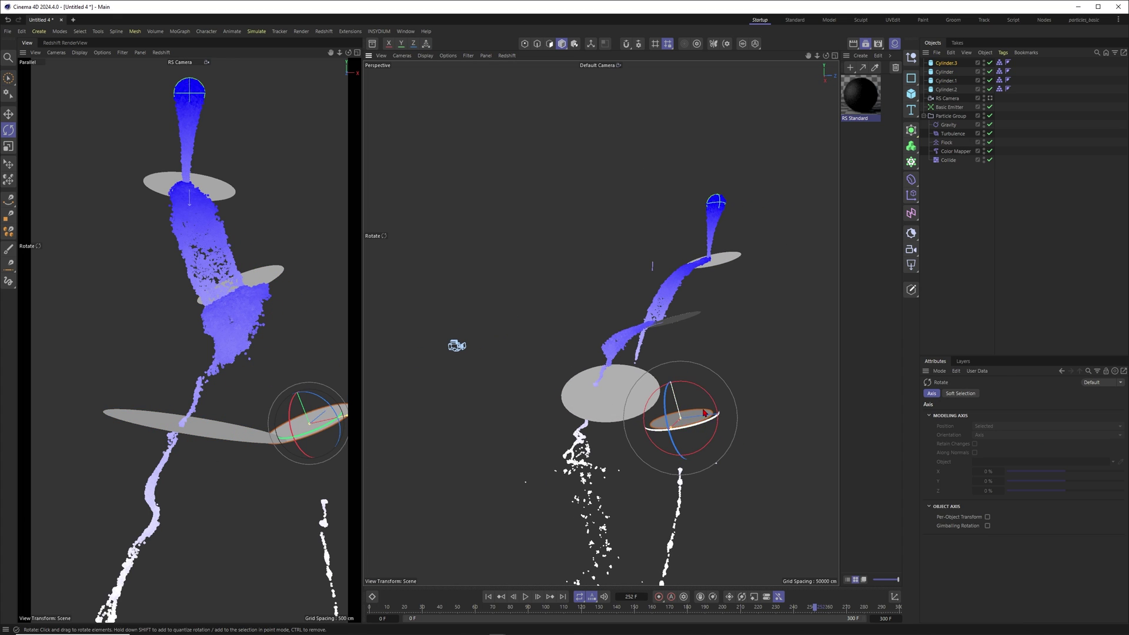
left_click_drag(701, 427, 694, 431)
key("space")
left_click_drag(722, 385, 723, 353)
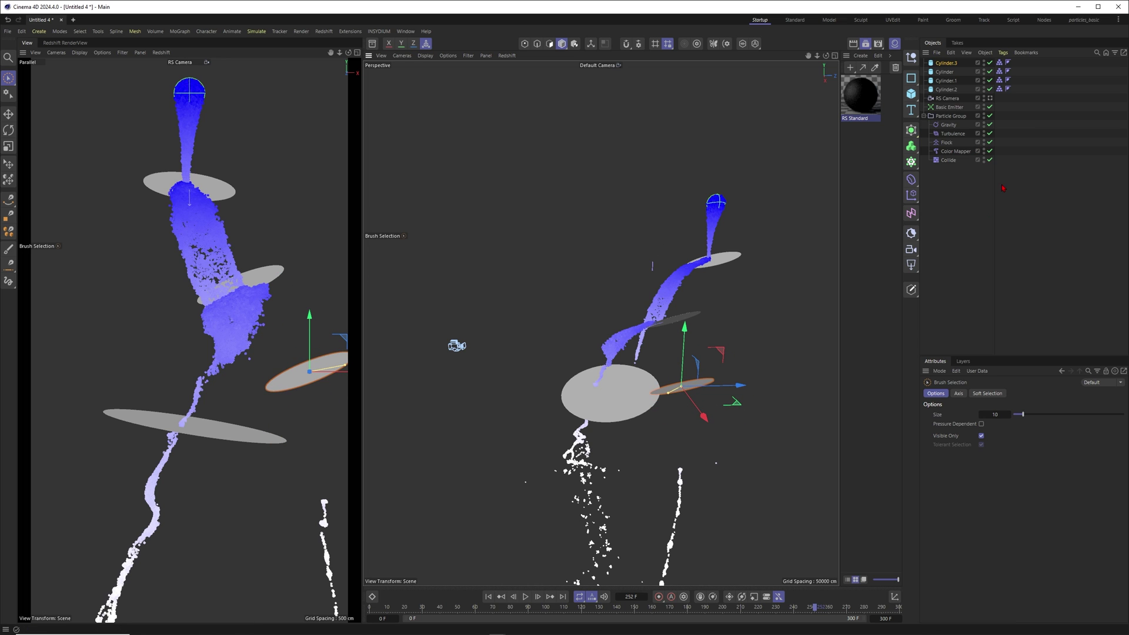
Step: Look through the RS Camera and replay the simulation from the first frame with all four discs
left_click(990, 98)
left_click(580, 443)
key("shift+f")
key("F8")
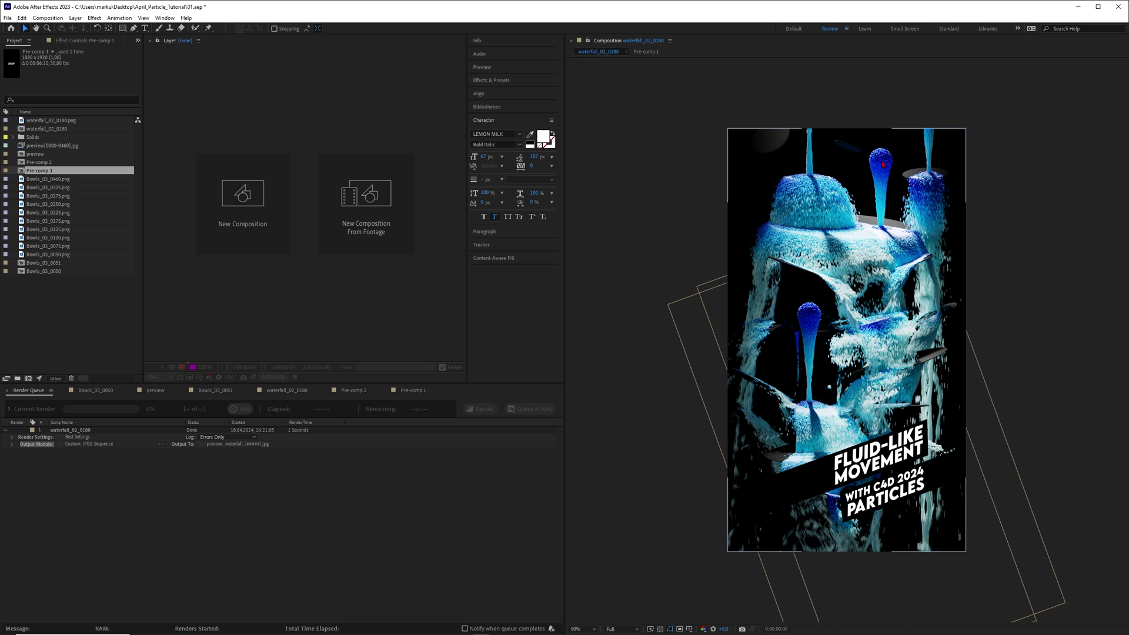
Step: Switch to After Effects and fit the waterfall_02_0180 composition to its viewer
left_click(592, 629)
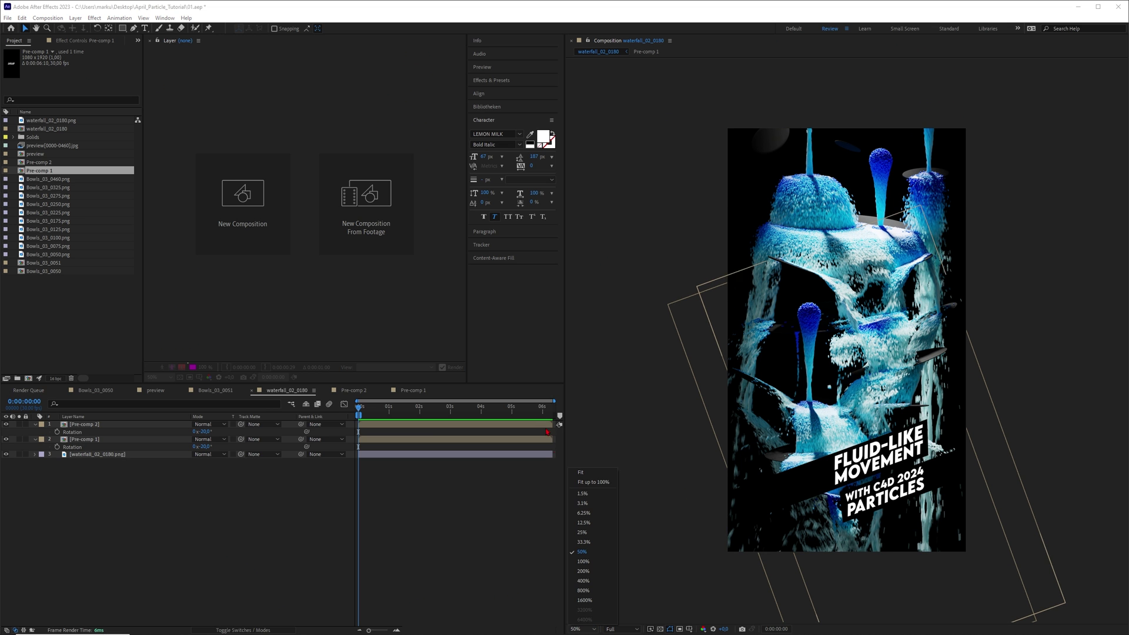
left_click(591, 473)
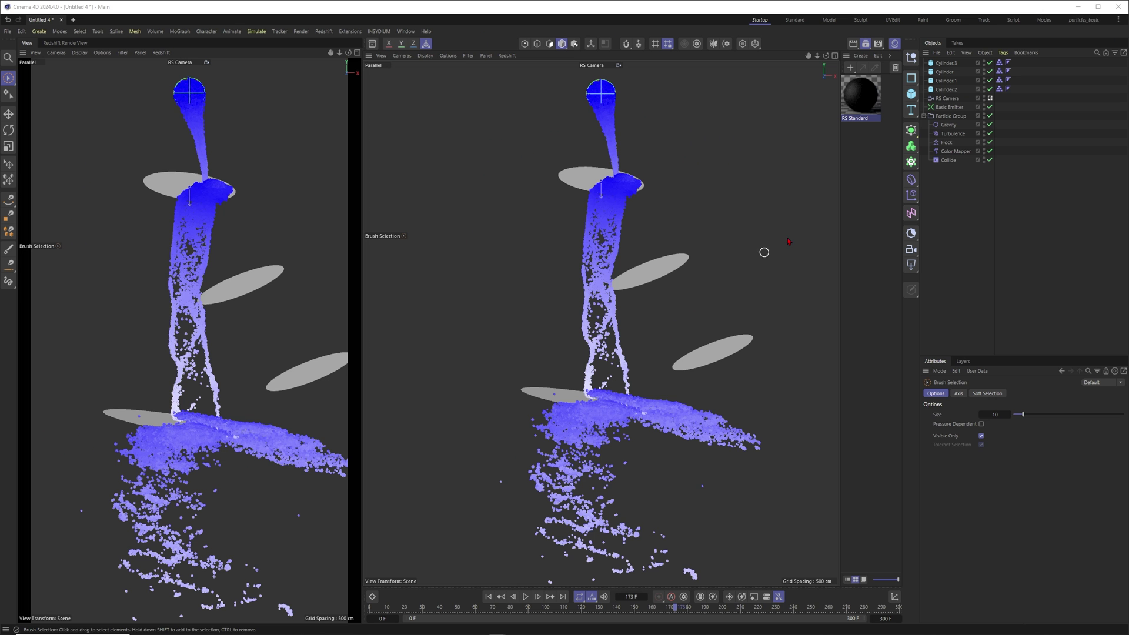
Step: Return to Cinema 4D and inspect the Flock modifier's cohesion, separation and velocity alignment settings
left_click(946, 143)
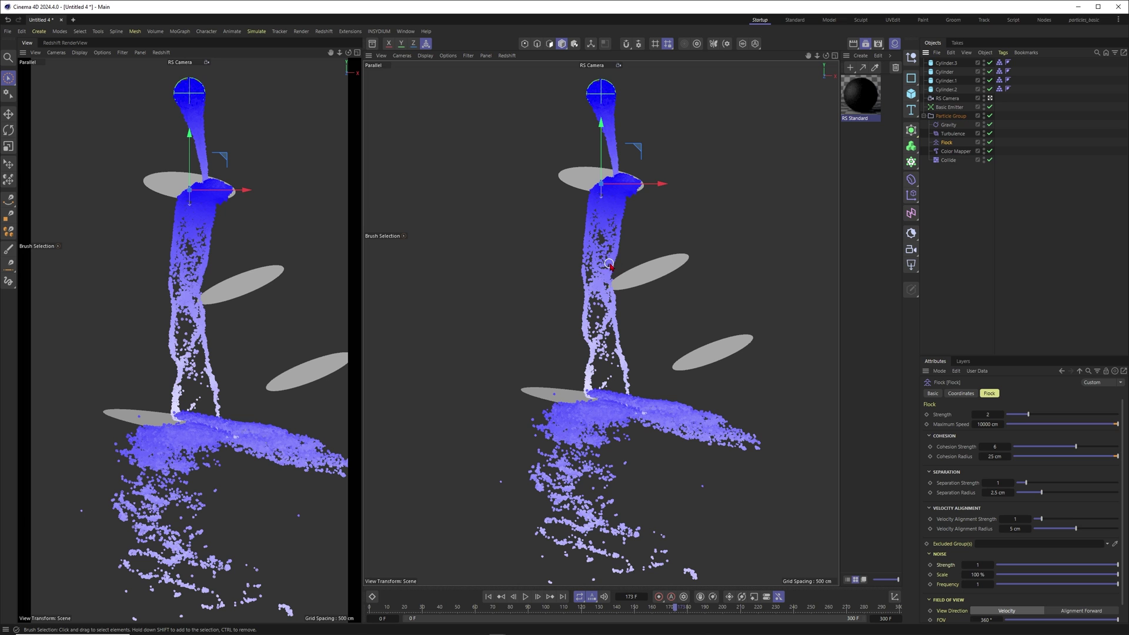
left_click(679, 235)
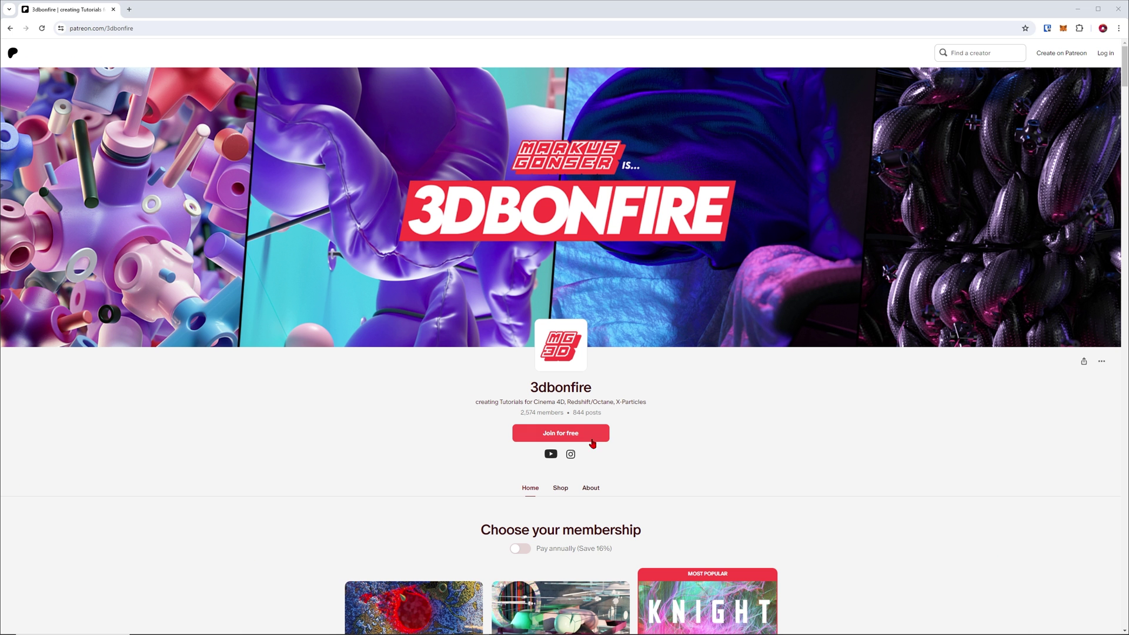
Step: Switch to the browser and view the membership options on the 3dbonfire Patreon page
scroll(592, 442, "down", 2)
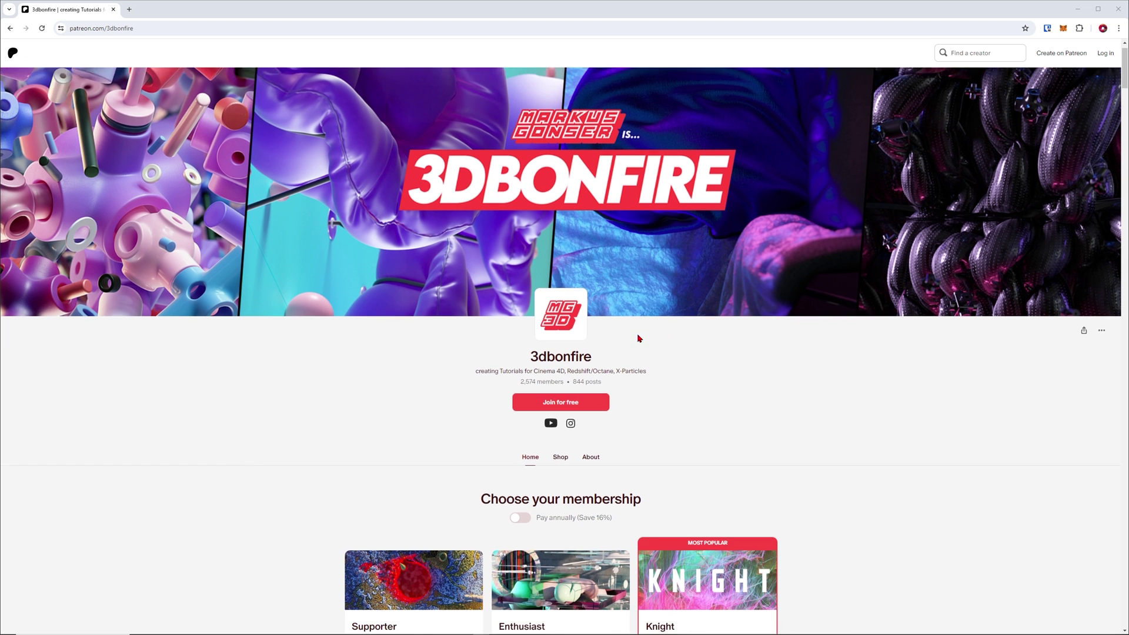